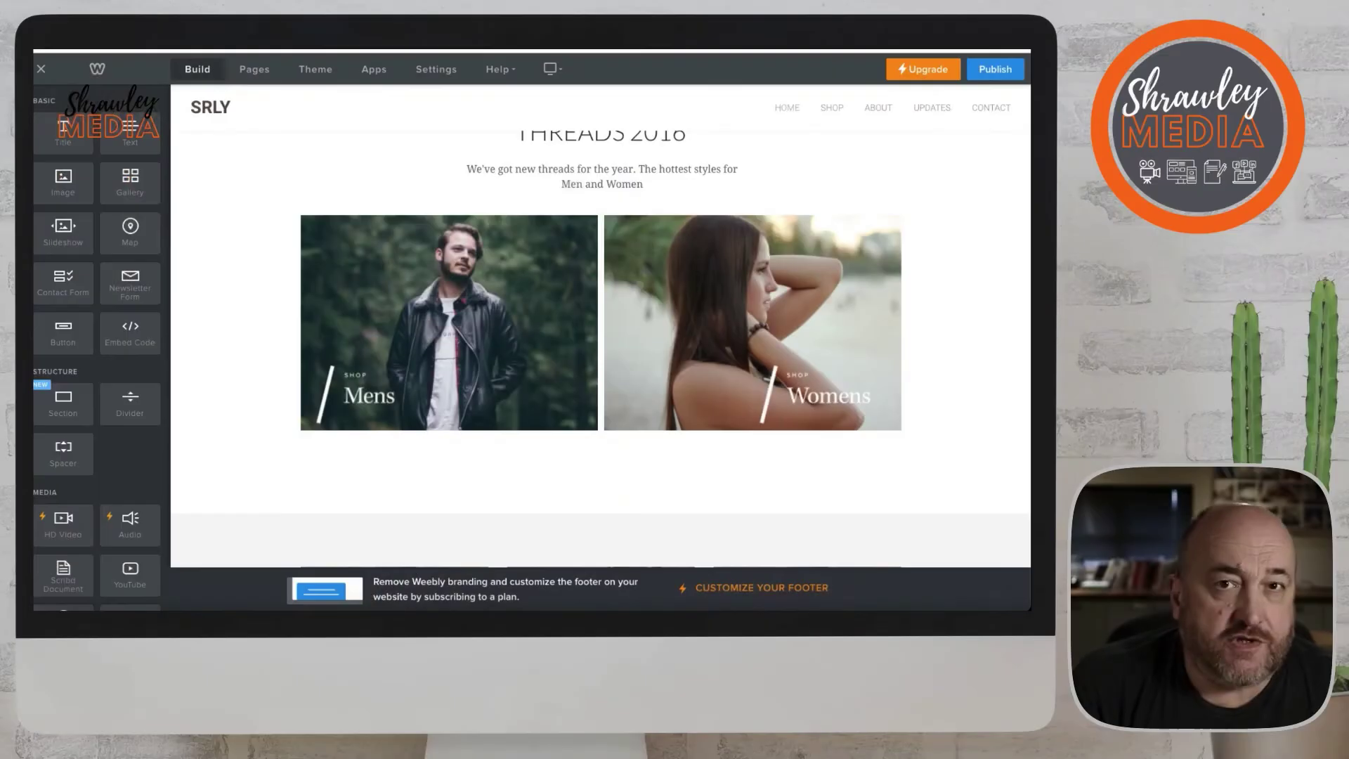
Replace the "THREADS 2016" heading in the featured section with "YOU CAN CHANGE THIS HERE"
{"action": "left_click", "coordinate": [240, 200]}
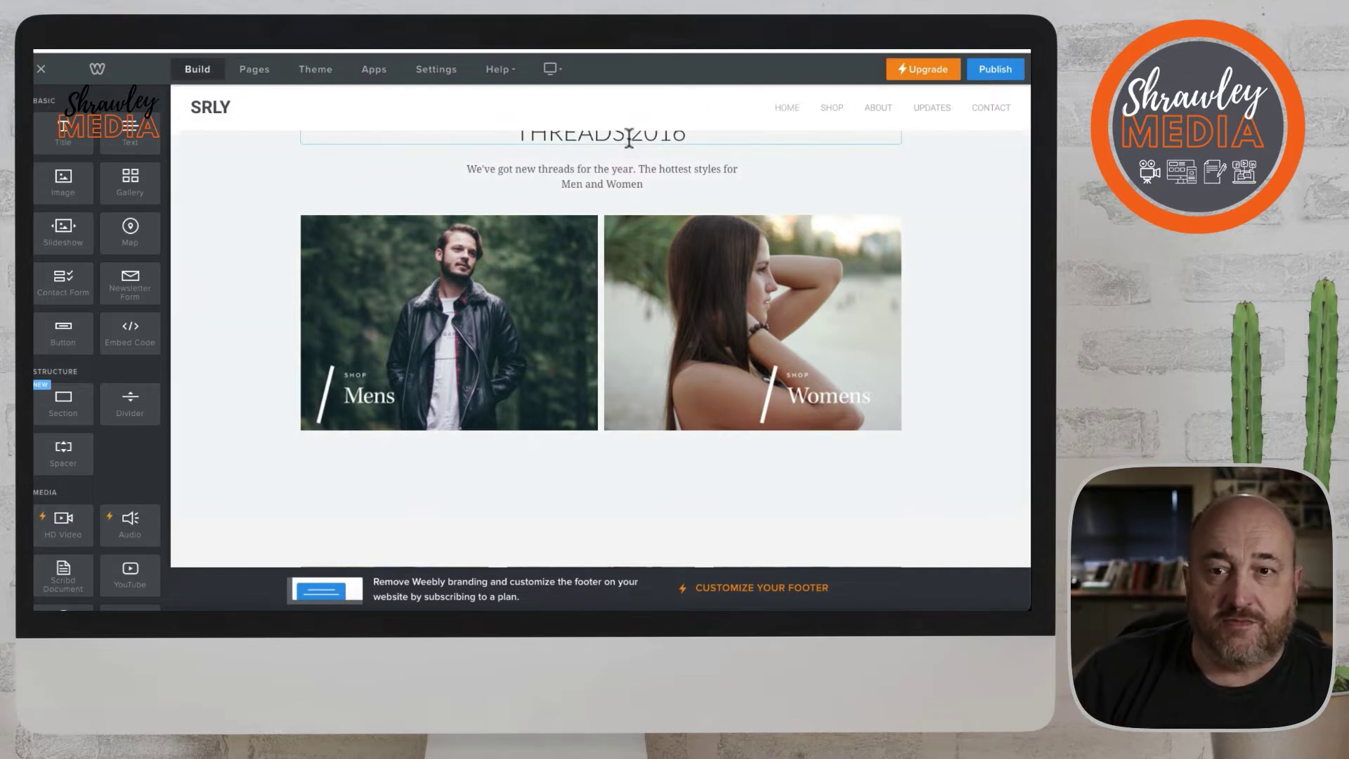
{"action": "scroll", "coordinate": [640, 161], "scroll_direction": "up", "scroll_amount": 8}
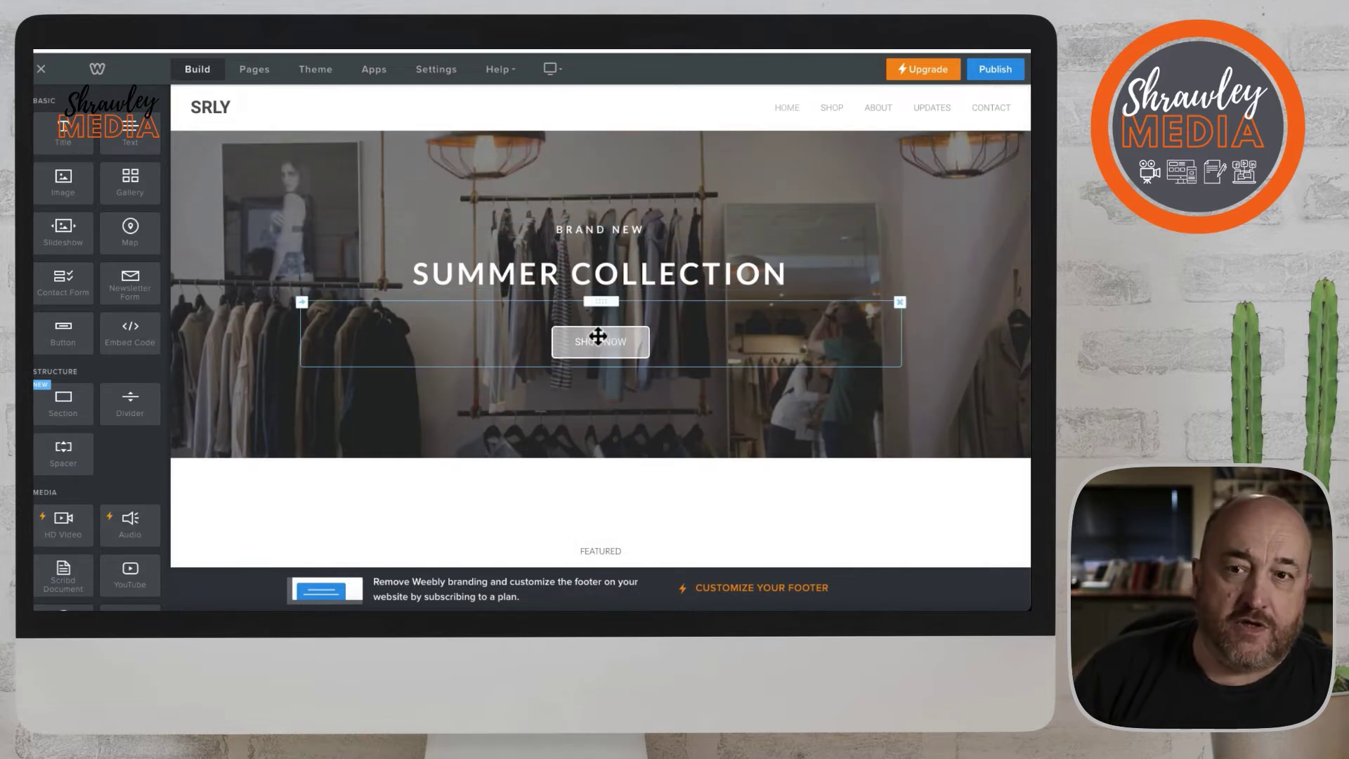
{"action": "scroll", "coordinate": [595, 332], "scroll_direction": "down", "scroll_amount": 5}
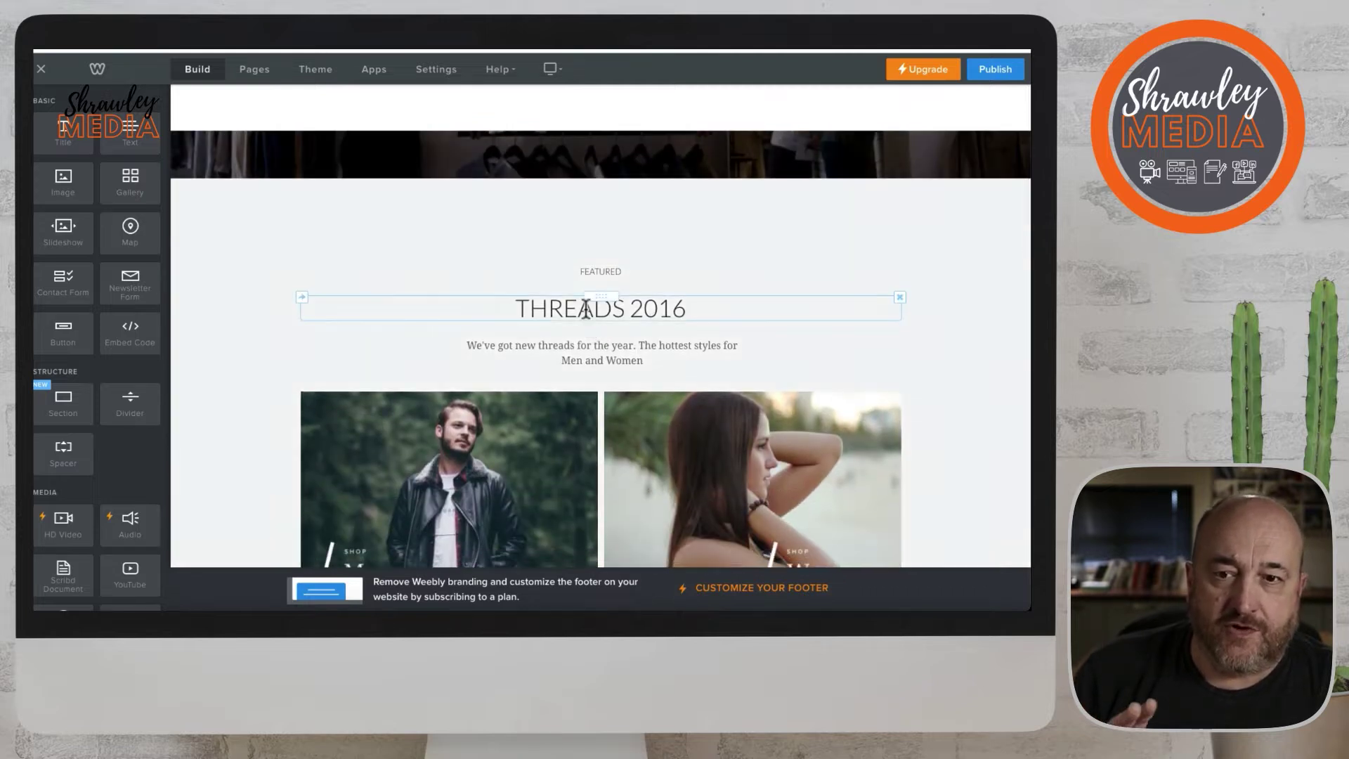
{"action": "left_click", "coordinate": [521, 307]}
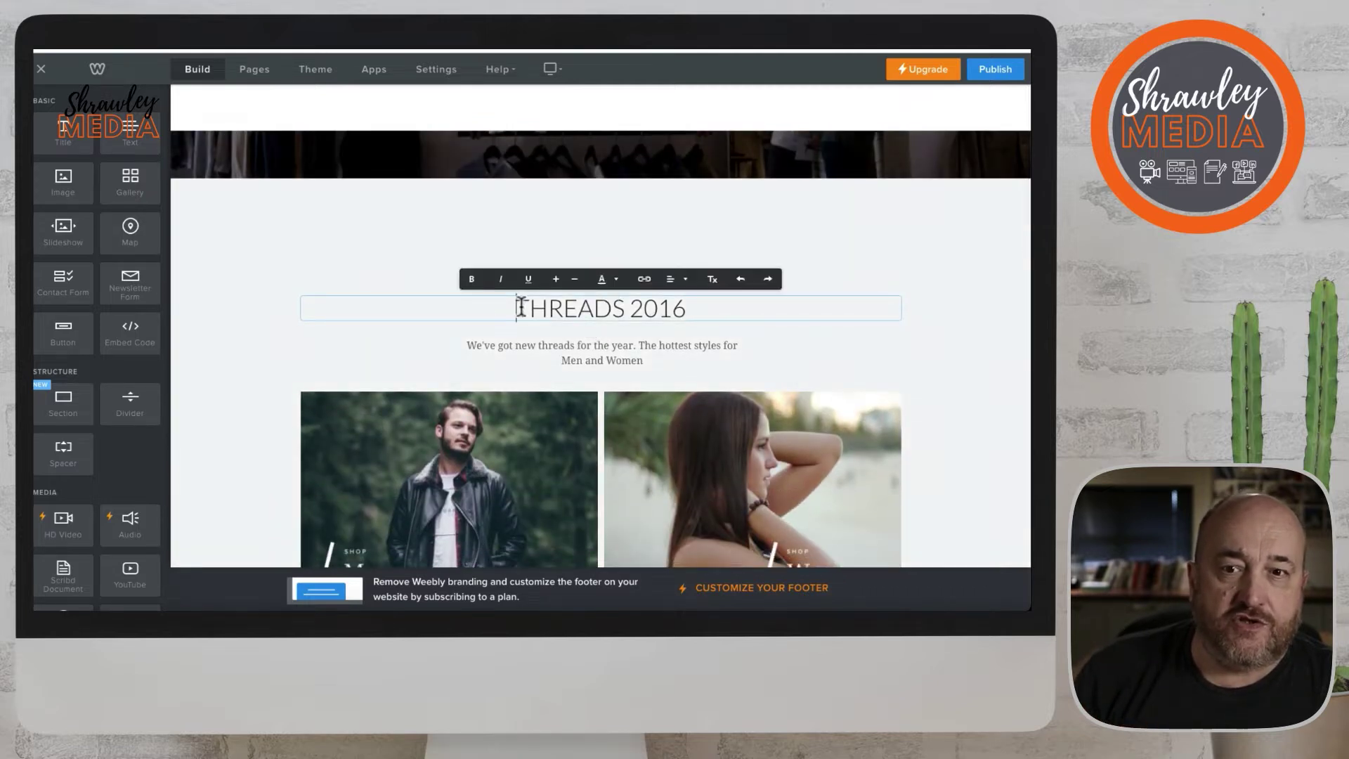
{"action": "left_click_drag", "start_coordinate": [518, 307], "coordinate": [685, 312]}
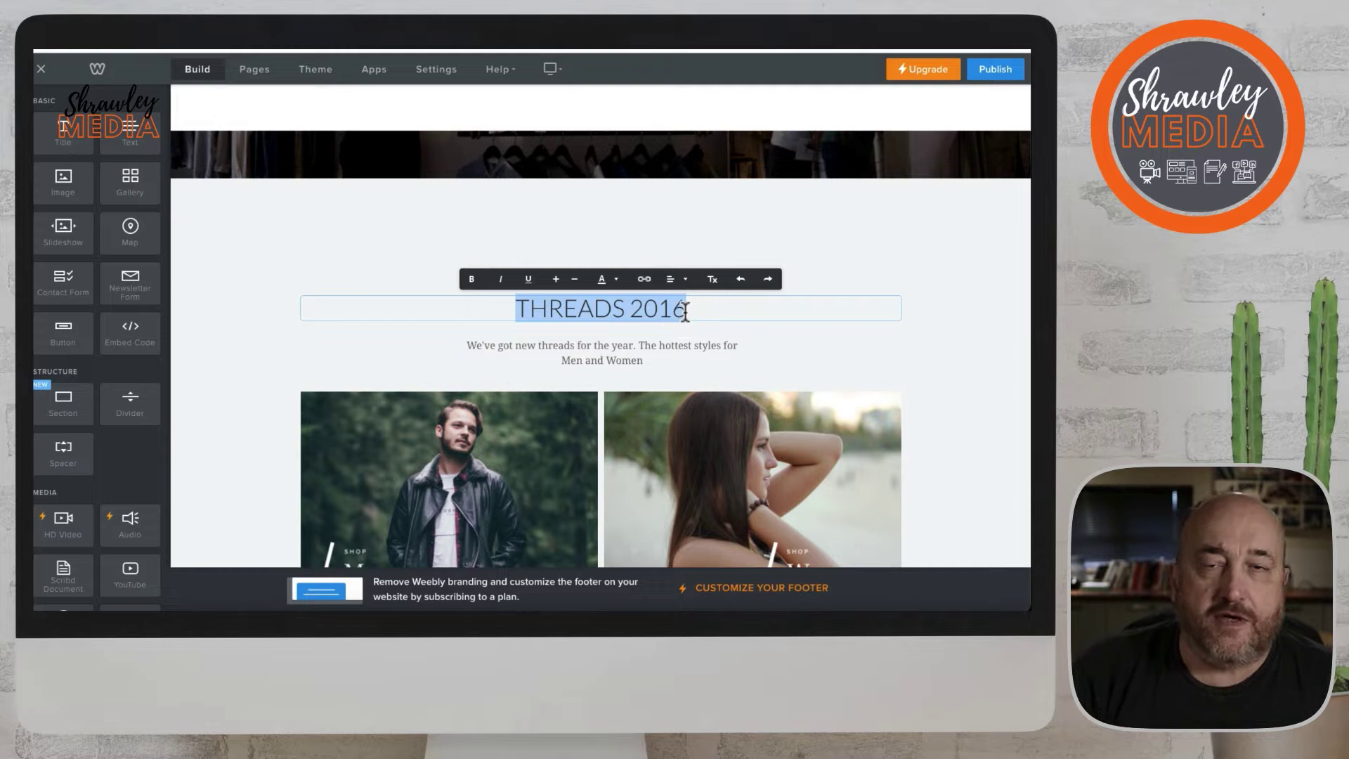
{"action": "type", "text": "YOU"}
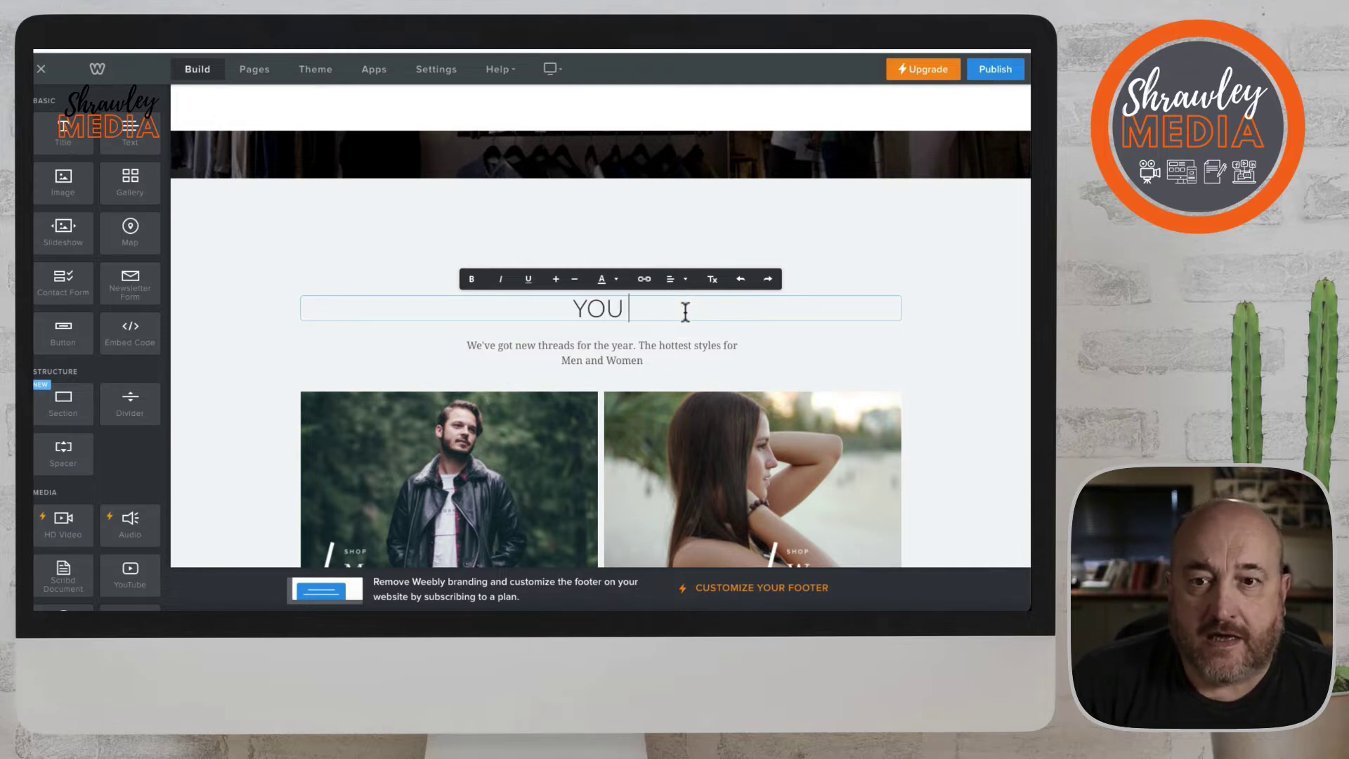
{"action": "type", "text": " CAN"}
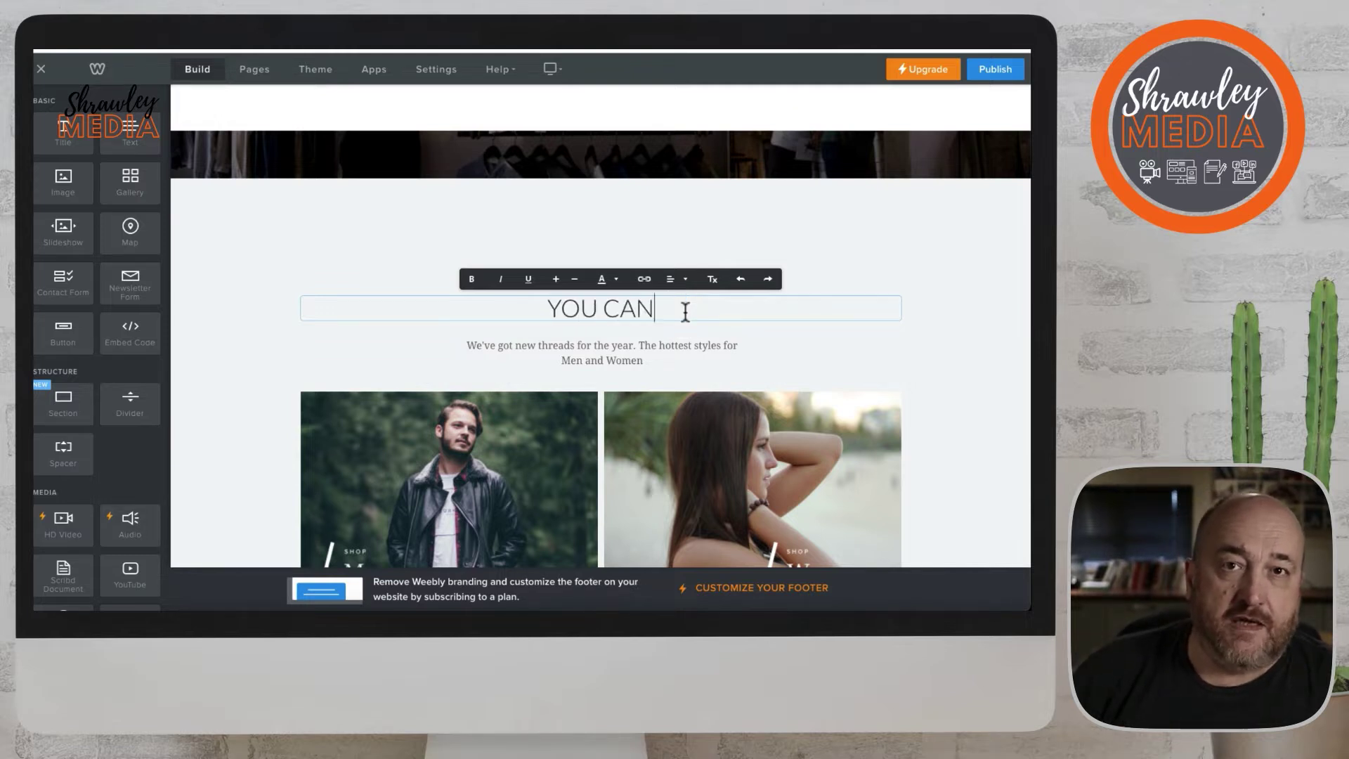
{"action": "type", "text": " CHANGE THI"}
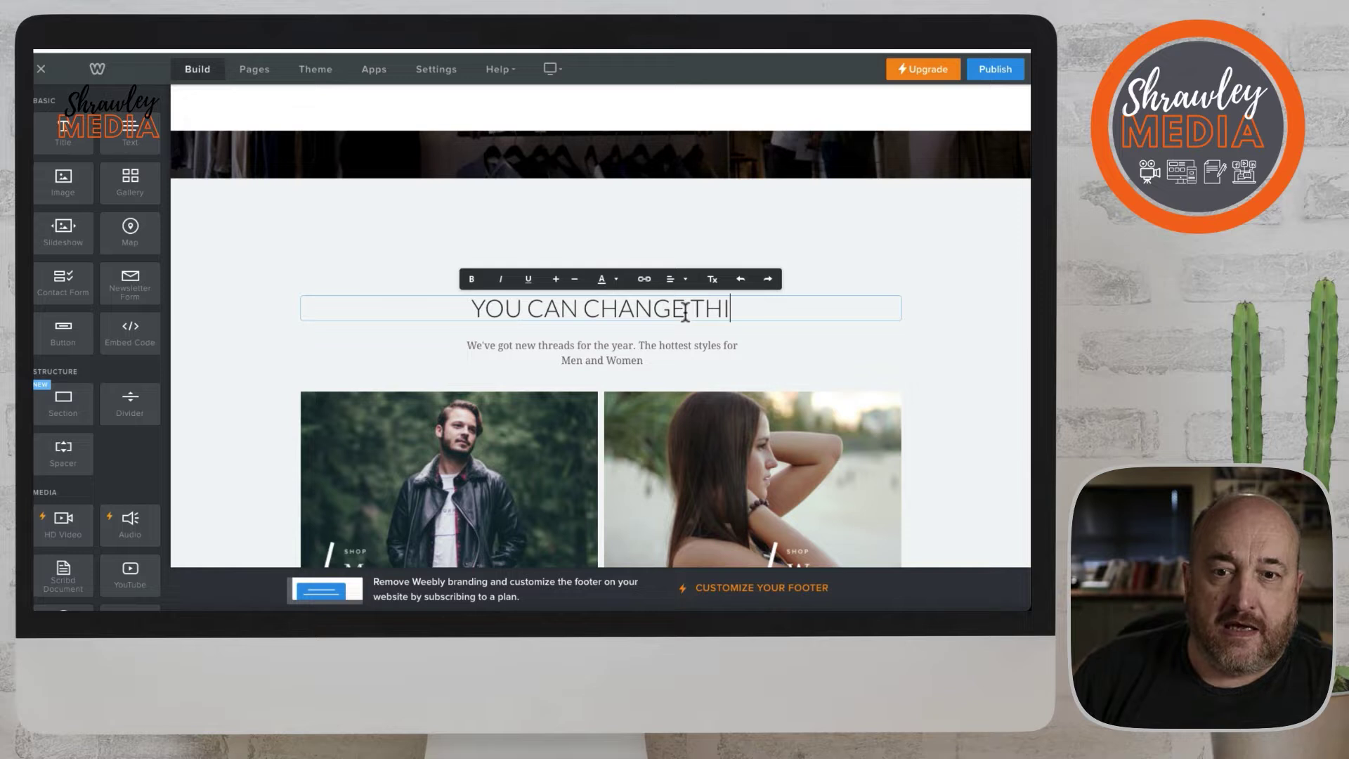
{"action": "type", "text": "S HERE"}
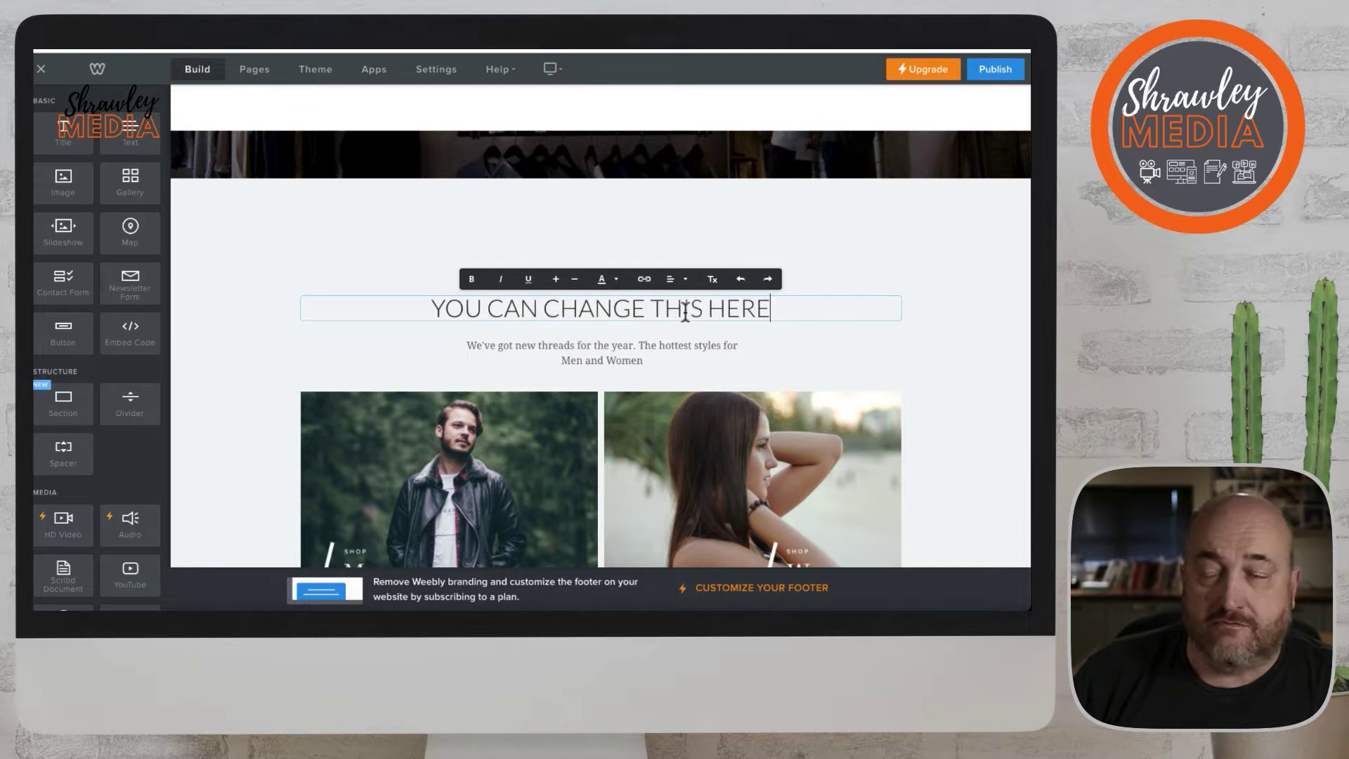
{"action": "left_click", "coordinate": [595, 243]}
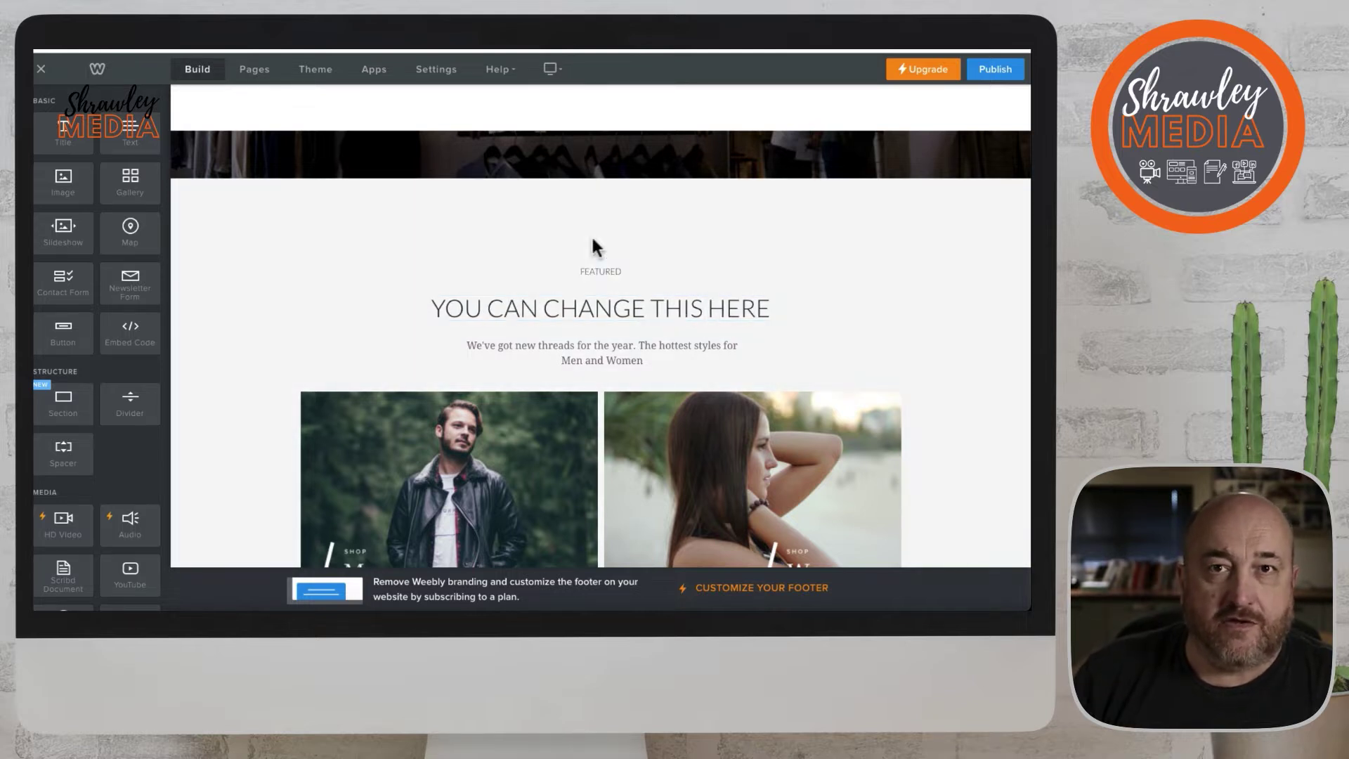
Make the words "YOU CAN CHANGE" in the featured section's heading bold
{"action": "left_click", "coordinate": [550, 307]}
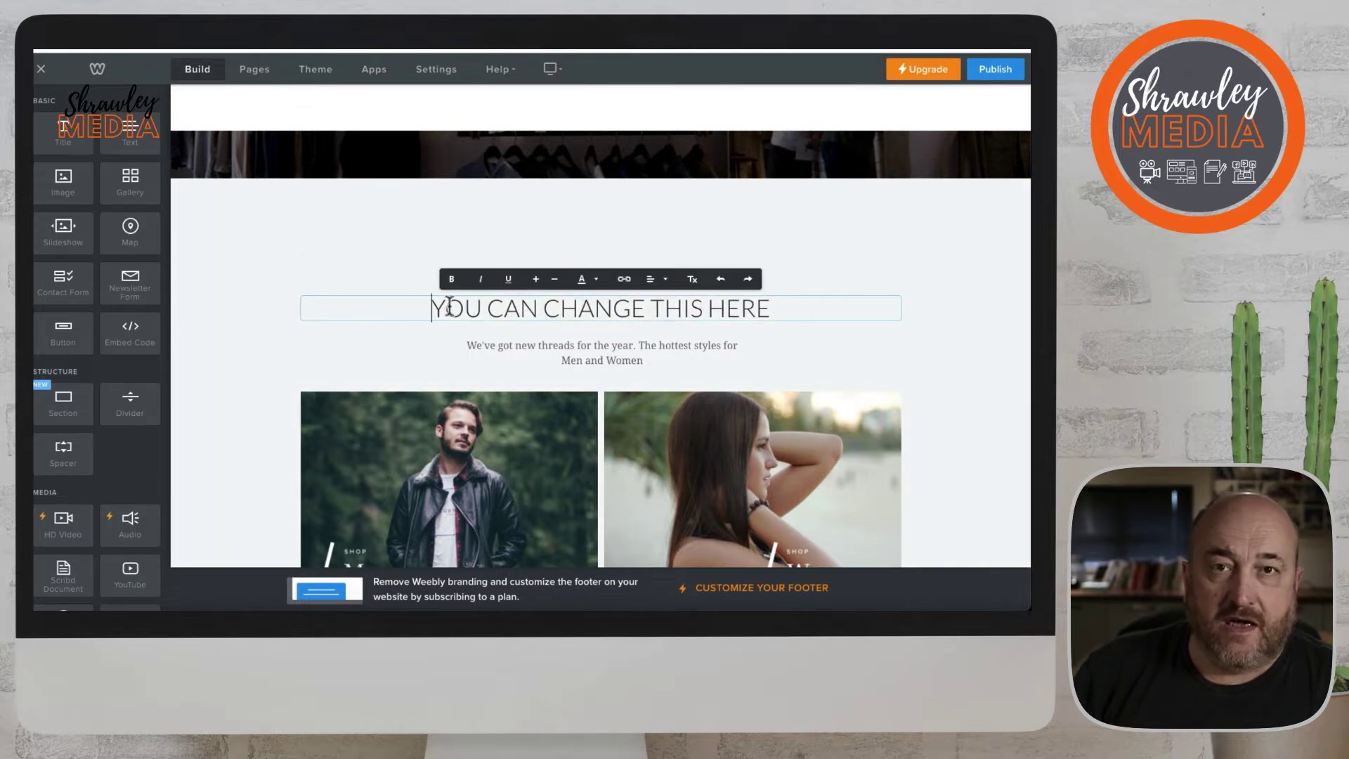
{"action": "left_click_drag", "start_coordinate": [433, 307], "coordinate": [645, 307]}
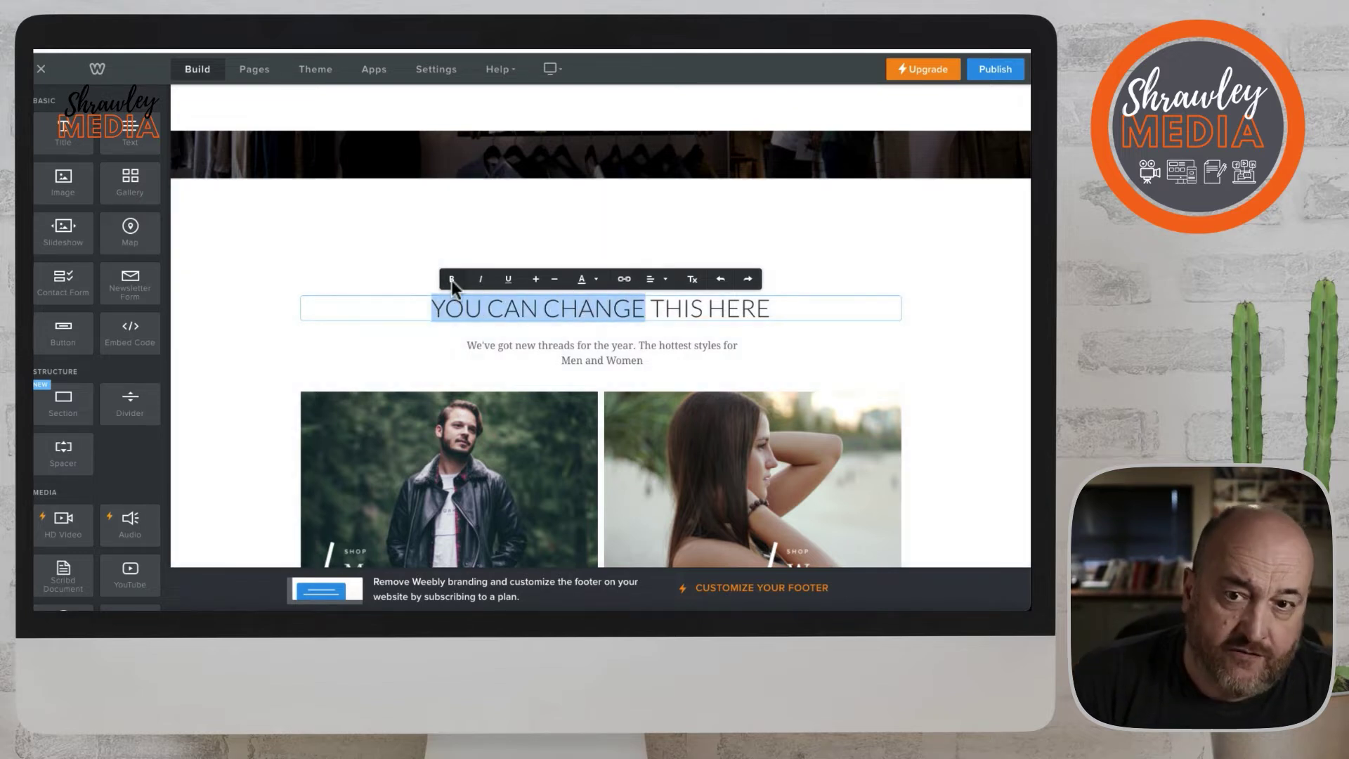
{"action": "left_click", "coordinate": [452, 279]}
{"action": "left_click", "coordinate": [393, 287]}
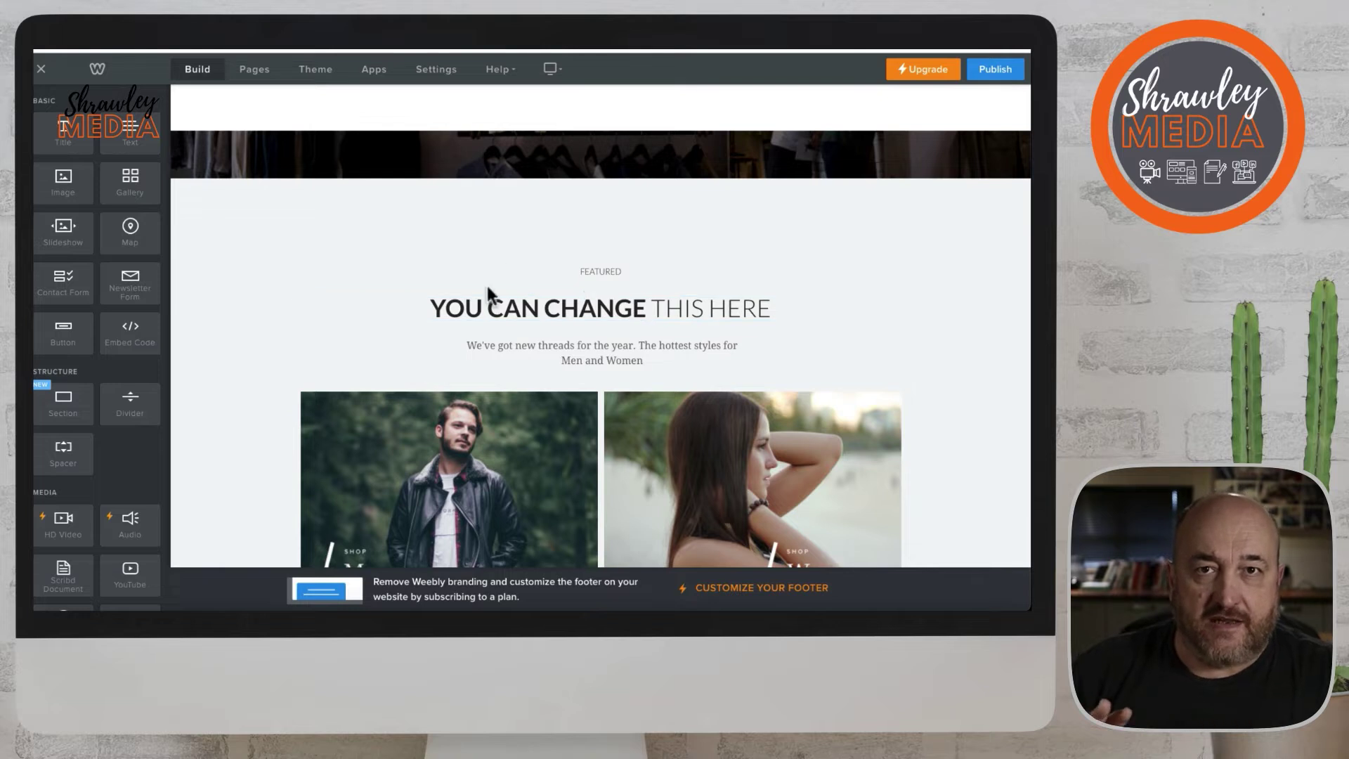
Underline the words "CAN CHANGE" in the heading
{"action": "left_click", "coordinate": [485, 308]}
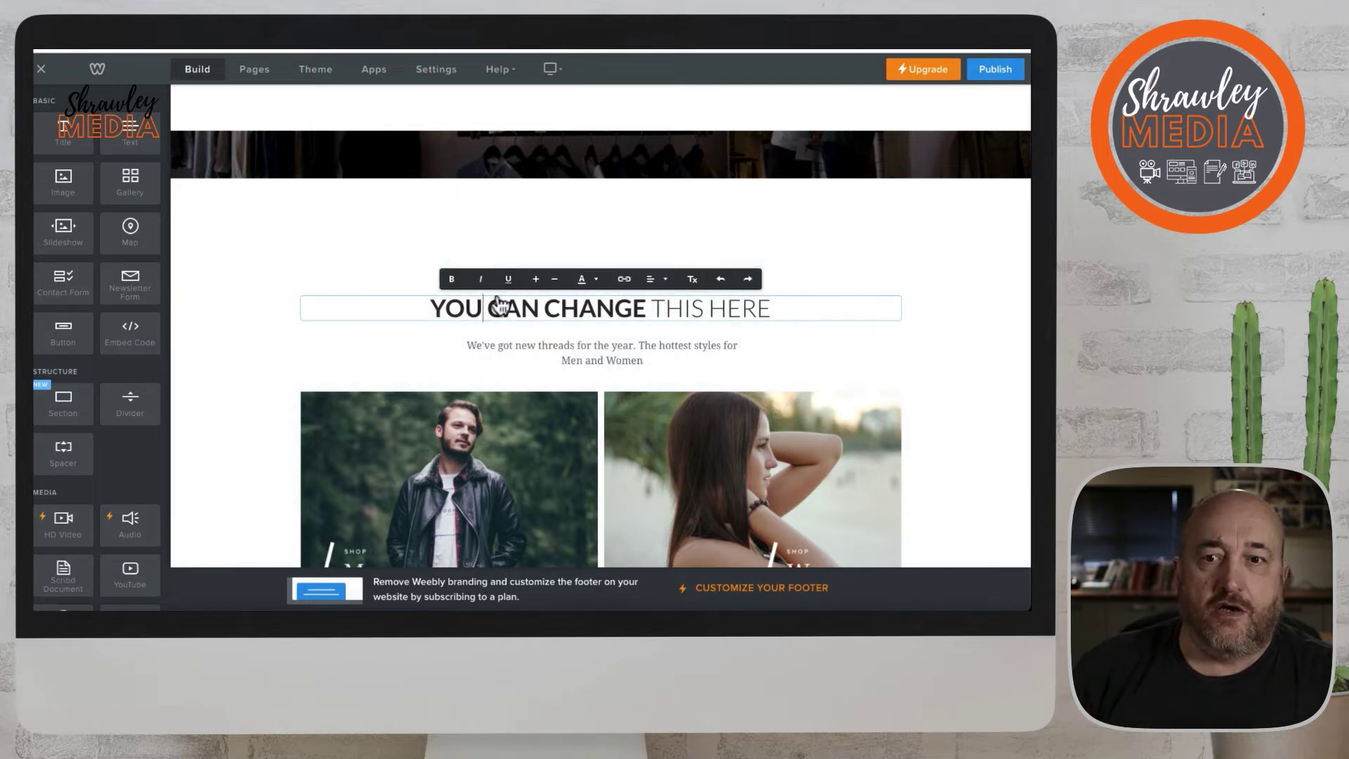
{"action": "left_click_drag", "start_coordinate": [488, 307], "coordinate": [653, 304]}
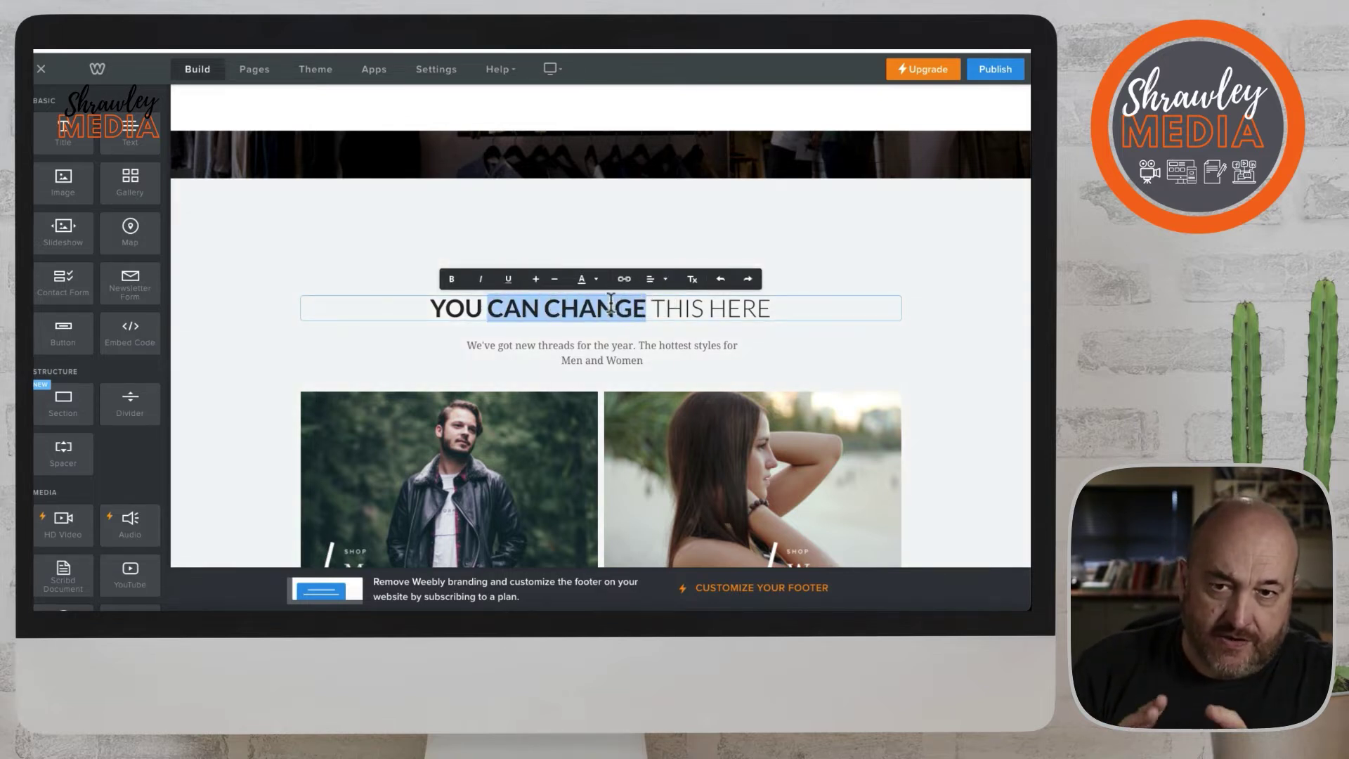
{"action": "left_click", "coordinate": [507, 279]}
Colour the words "THIS HERE" in the heading green and make them bold
{"action": "left_click", "coordinate": [666, 312]}
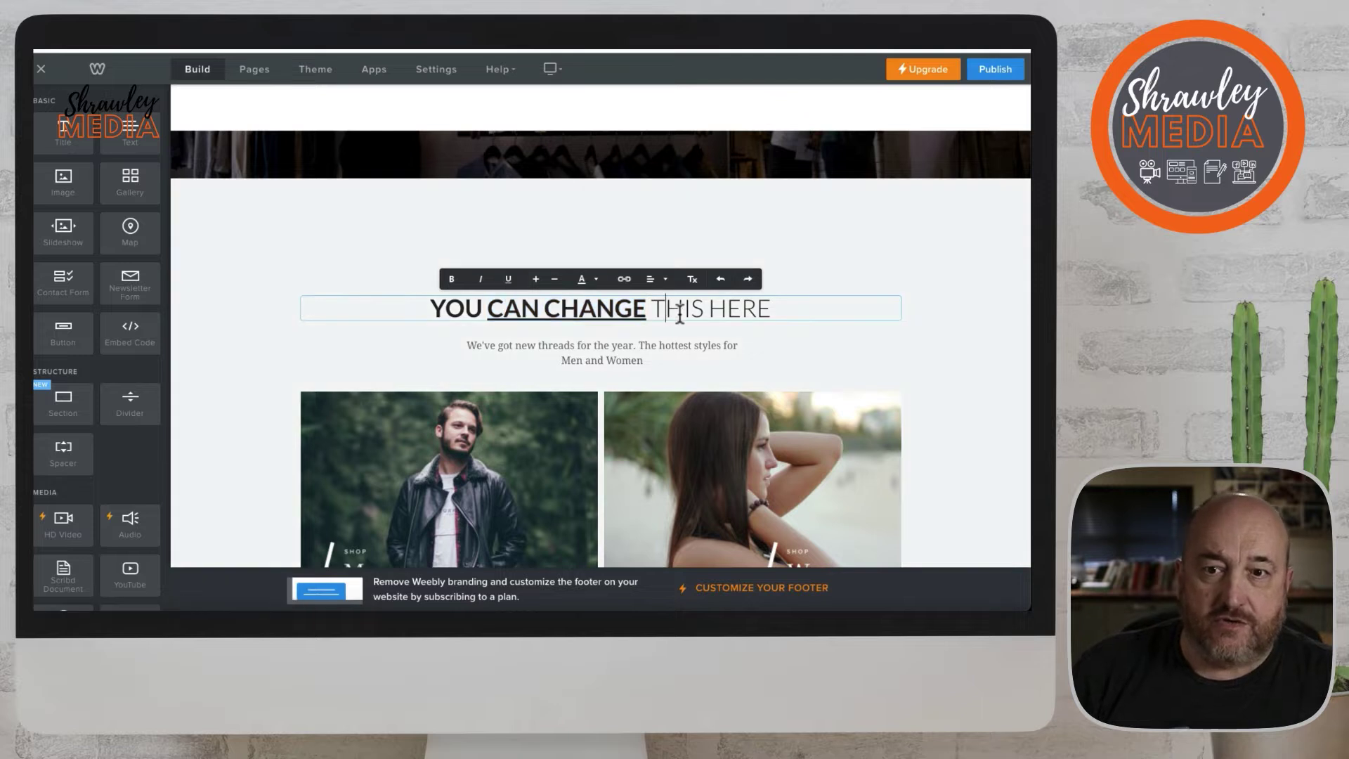
{"action": "left_click_drag", "start_coordinate": [652, 308], "coordinate": [784, 307]}
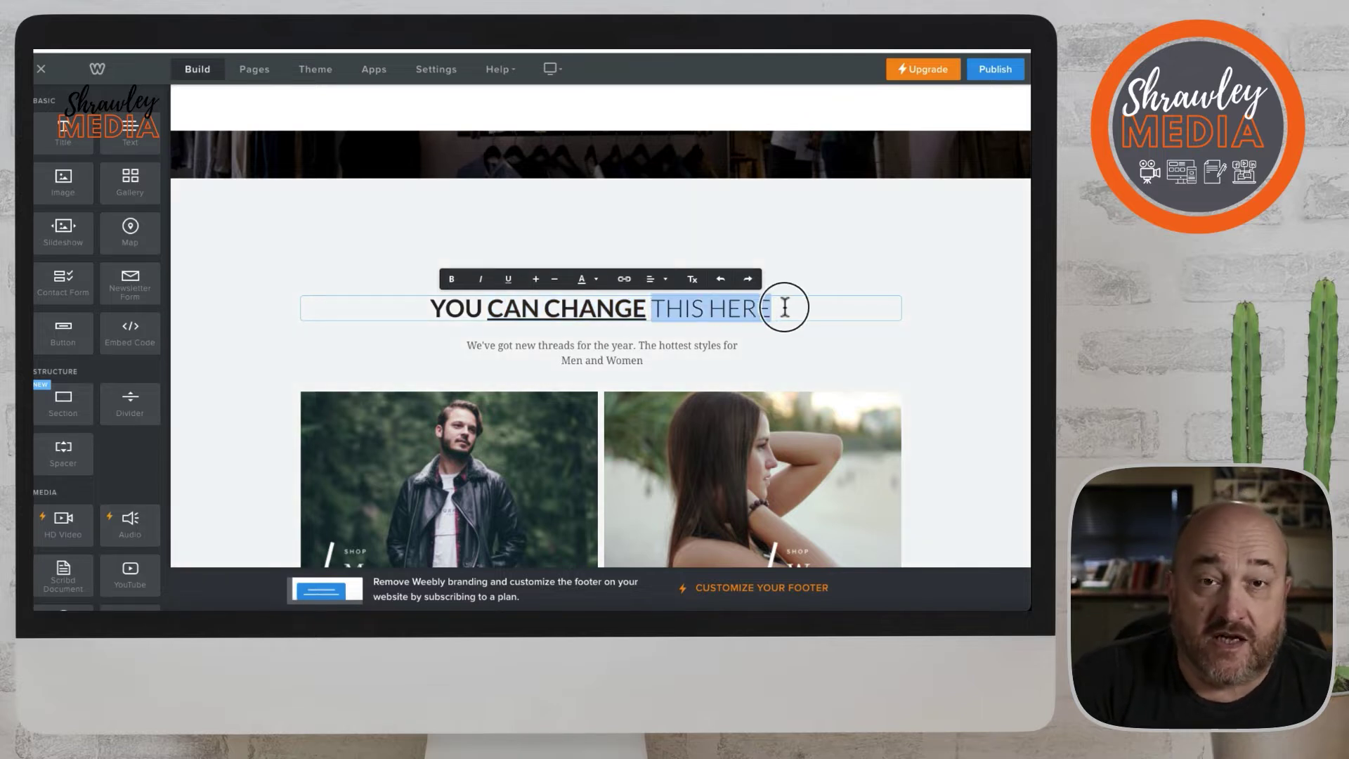
{"action": "left_click", "coordinate": [586, 279]}
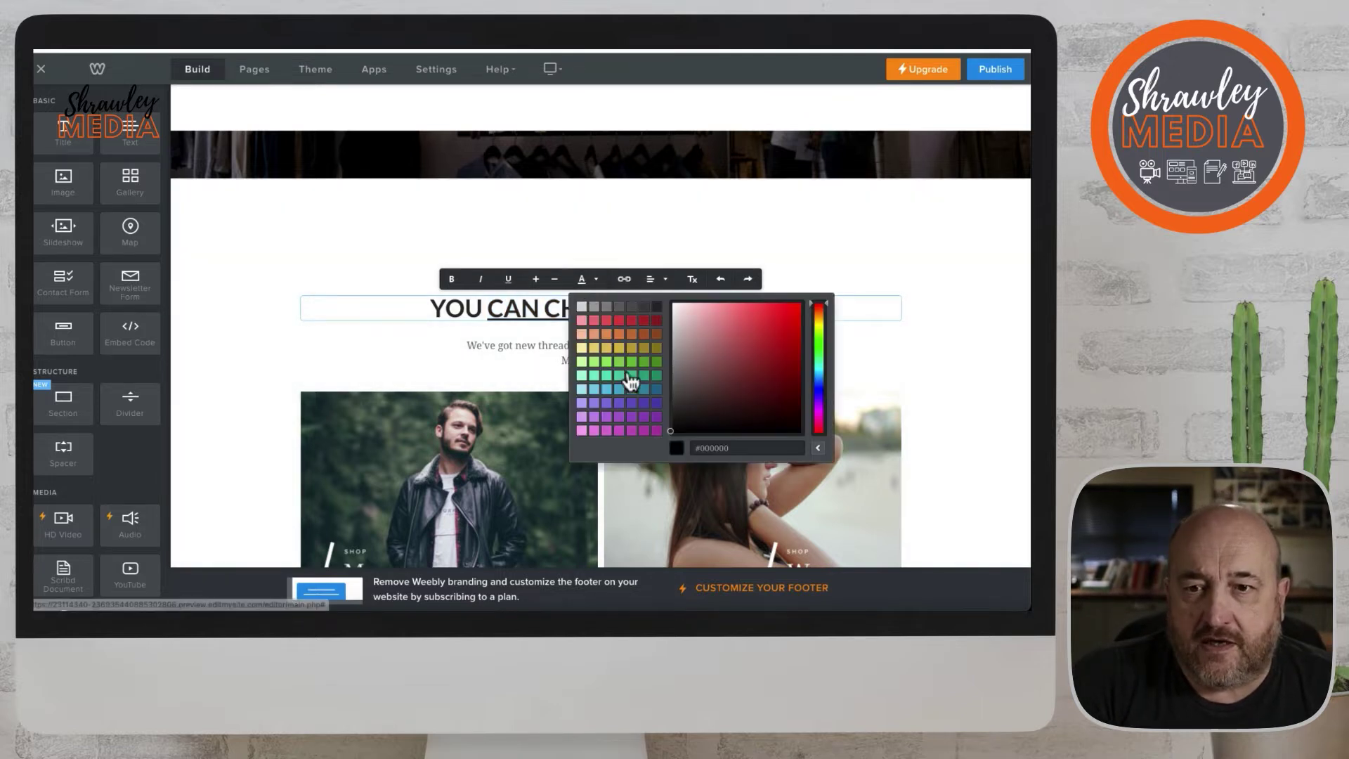
{"action": "left_click", "coordinate": [627, 375]}
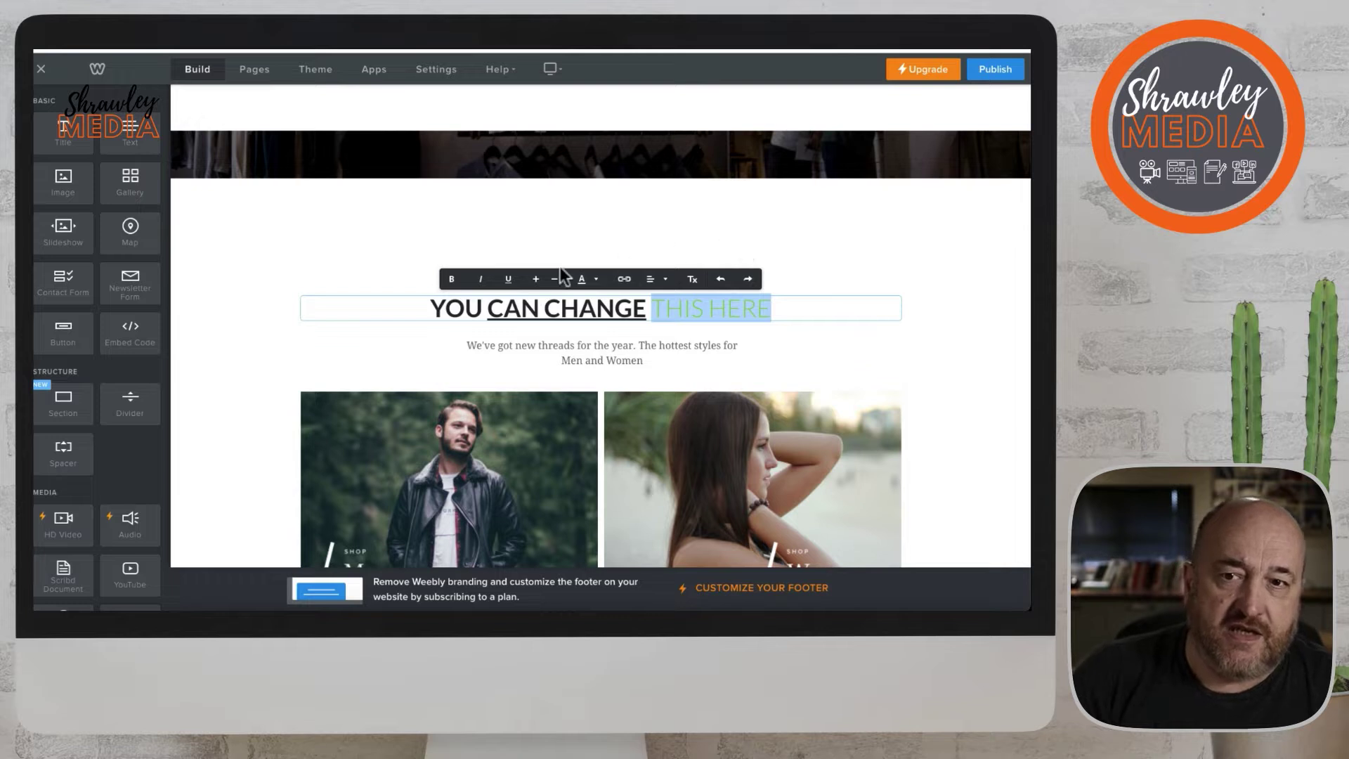
{"action": "left_click", "coordinate": [451, 279]}
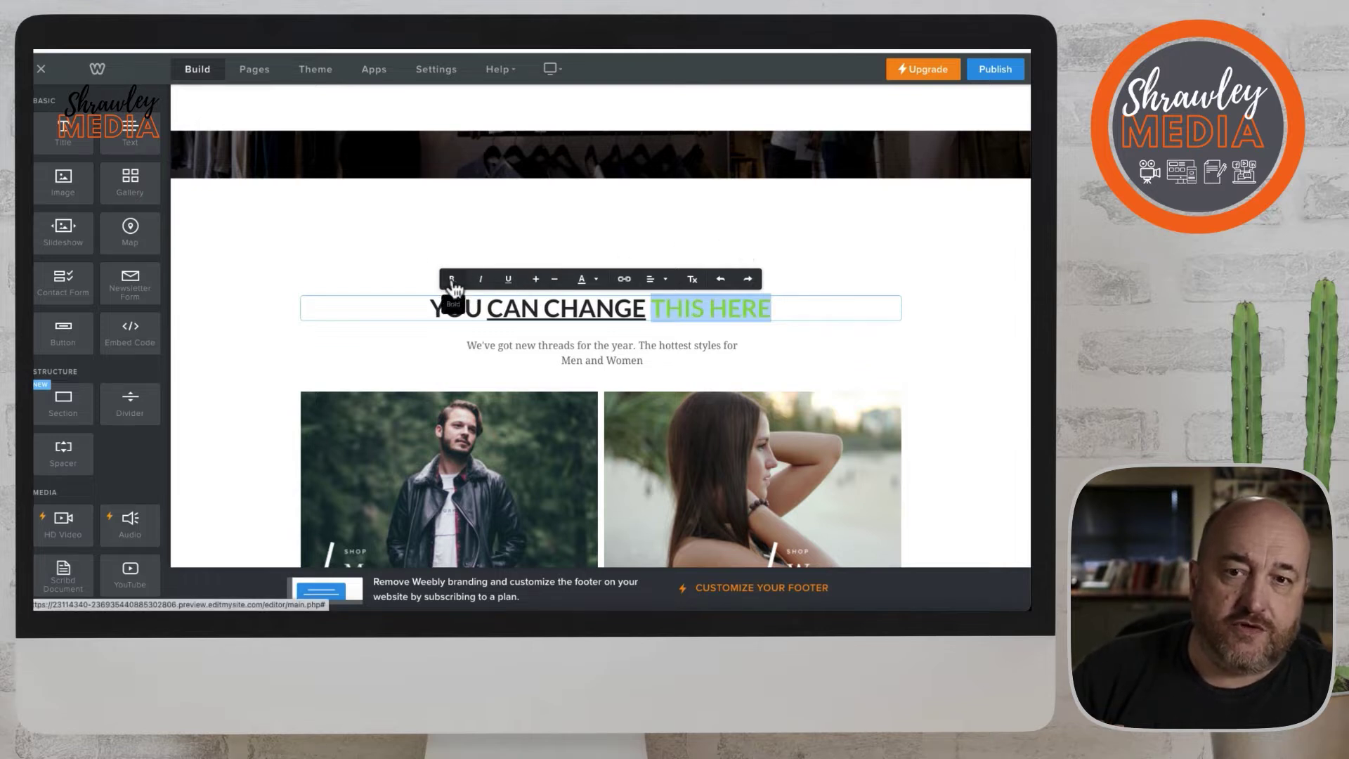
{"action": "left_click", "coordinate": [621, 219]}
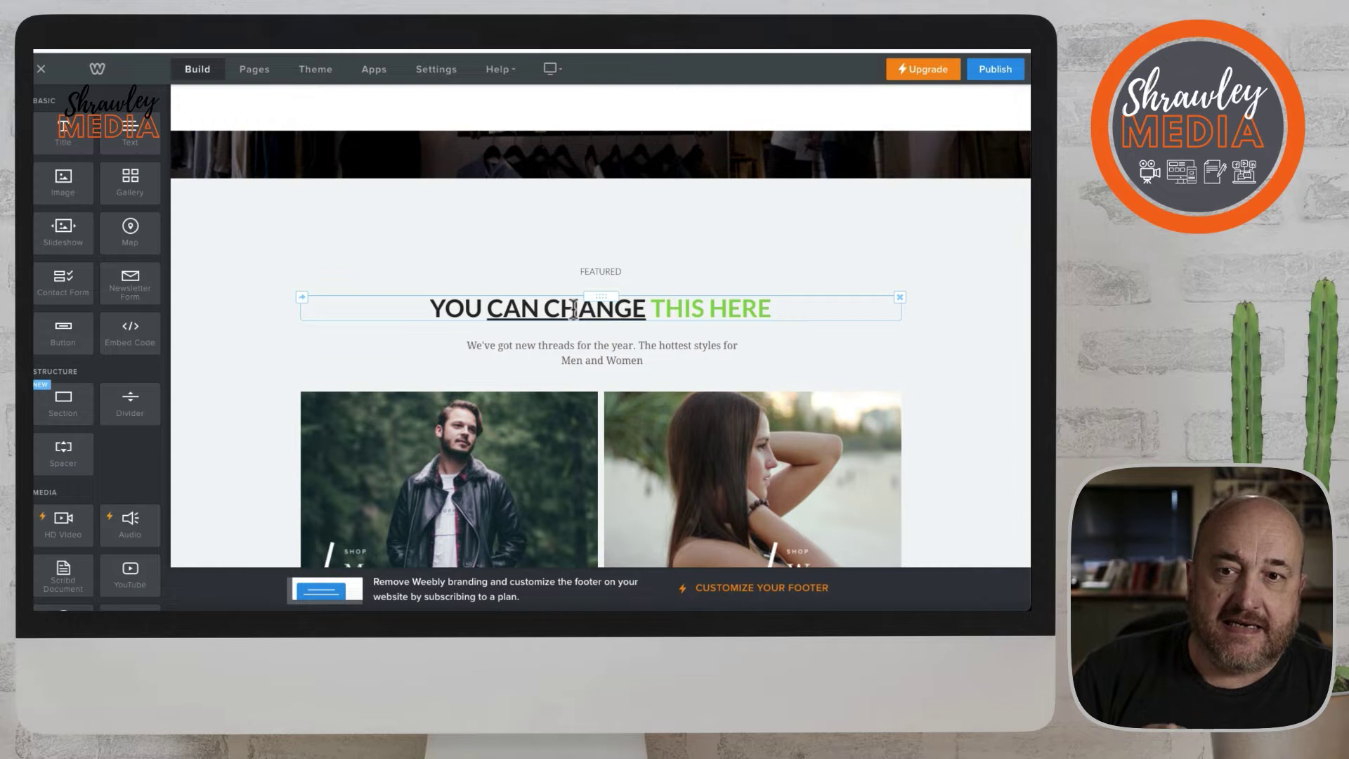
Move the "YOU CAN CHANGE THIS HERE" heading above the FEATURED line, and return FEATURED to its place above the heading
{"action": "scroll", "coordinate": [543, 234], "scroll_direction": "up", "scroll_amount": 3}
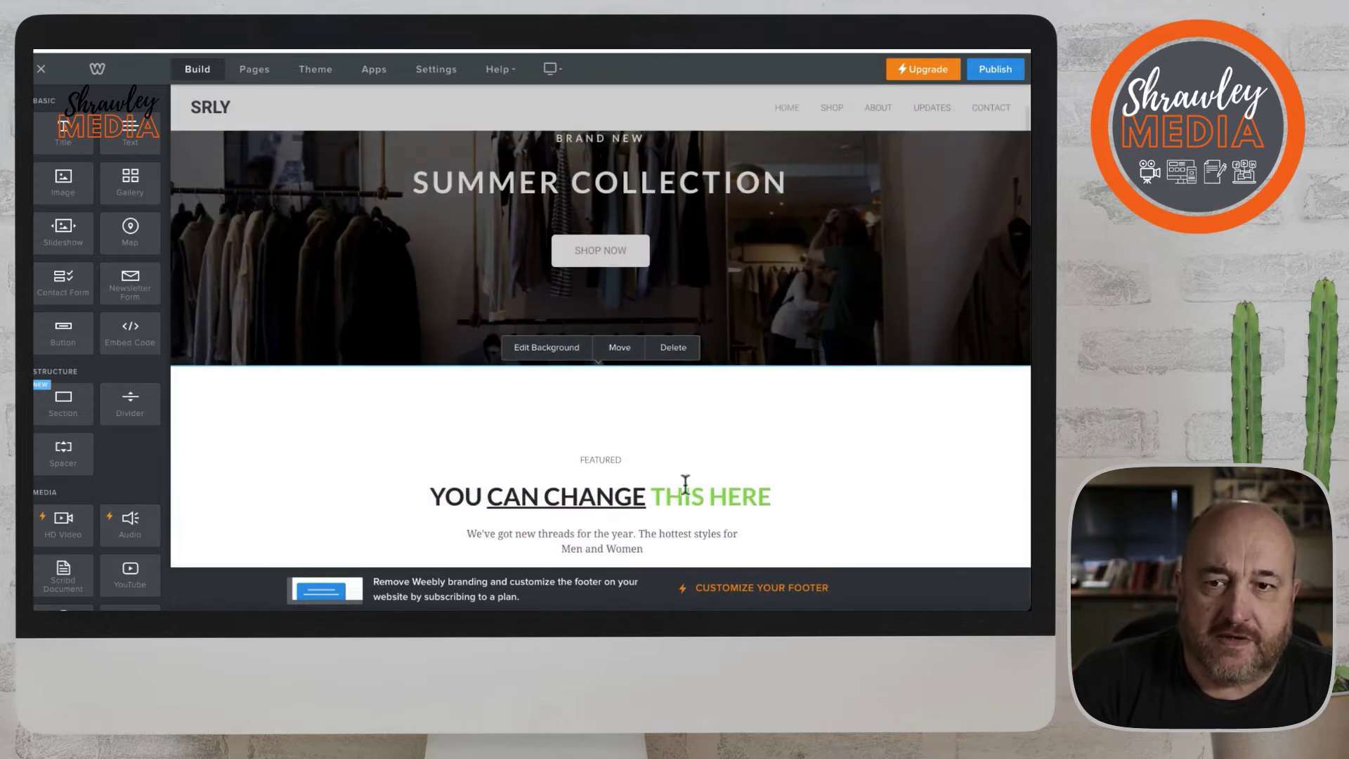
{"action": "left_click_drag", "start_coordinate": [603, 485], "coordinate": [601, 444]}
{"action": "scroll", "coordinate": [634, 484], "scroll_direction": "down", "scroll_amount": 2}
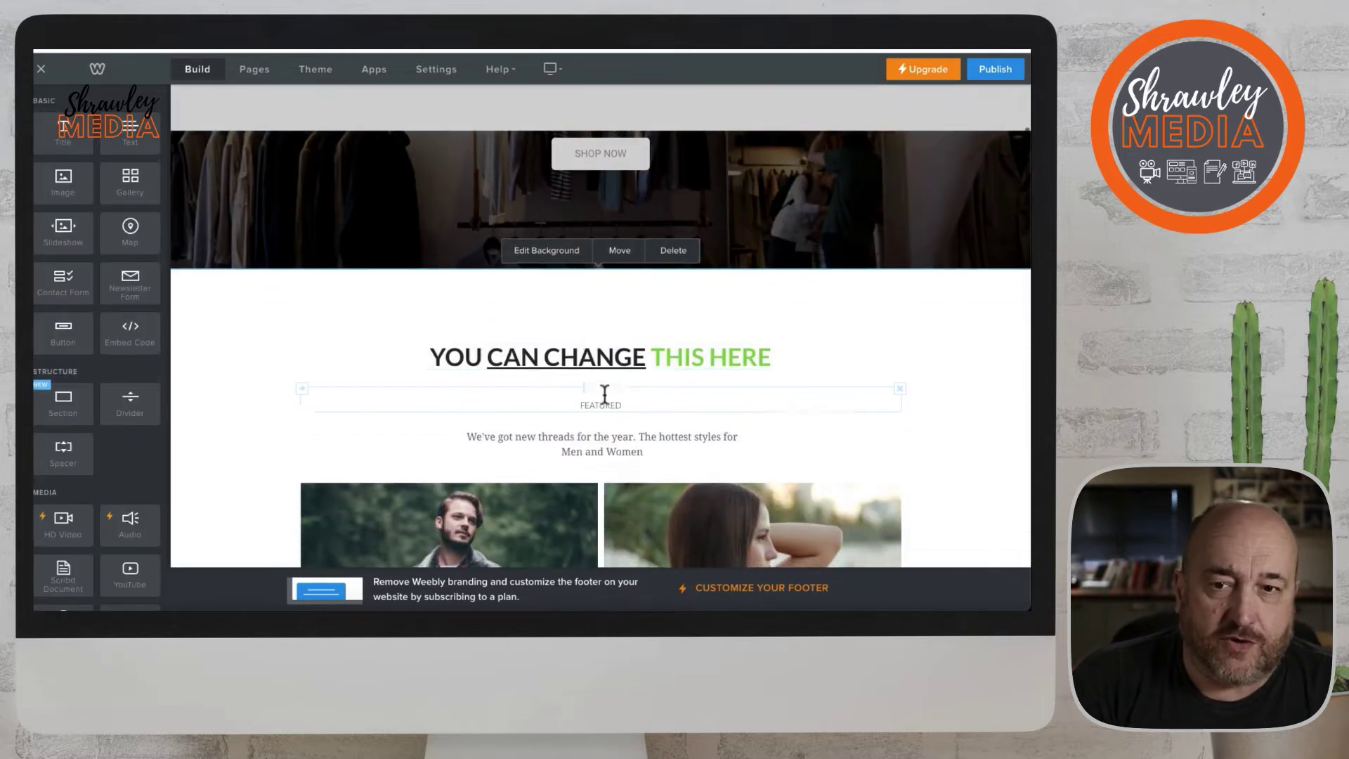
{"action": "left_click_drag", "start_coordinate": [605, 388], "coordinate": [605, 340]}
{"action": "scroll", "coordinate": [656, 475], "scroll_direction": "up", "scroll_amount": 2}
{"action": "scroll", "coordinate": [665, 495], "scroll_direction": "down", "scroll_amount": 3}
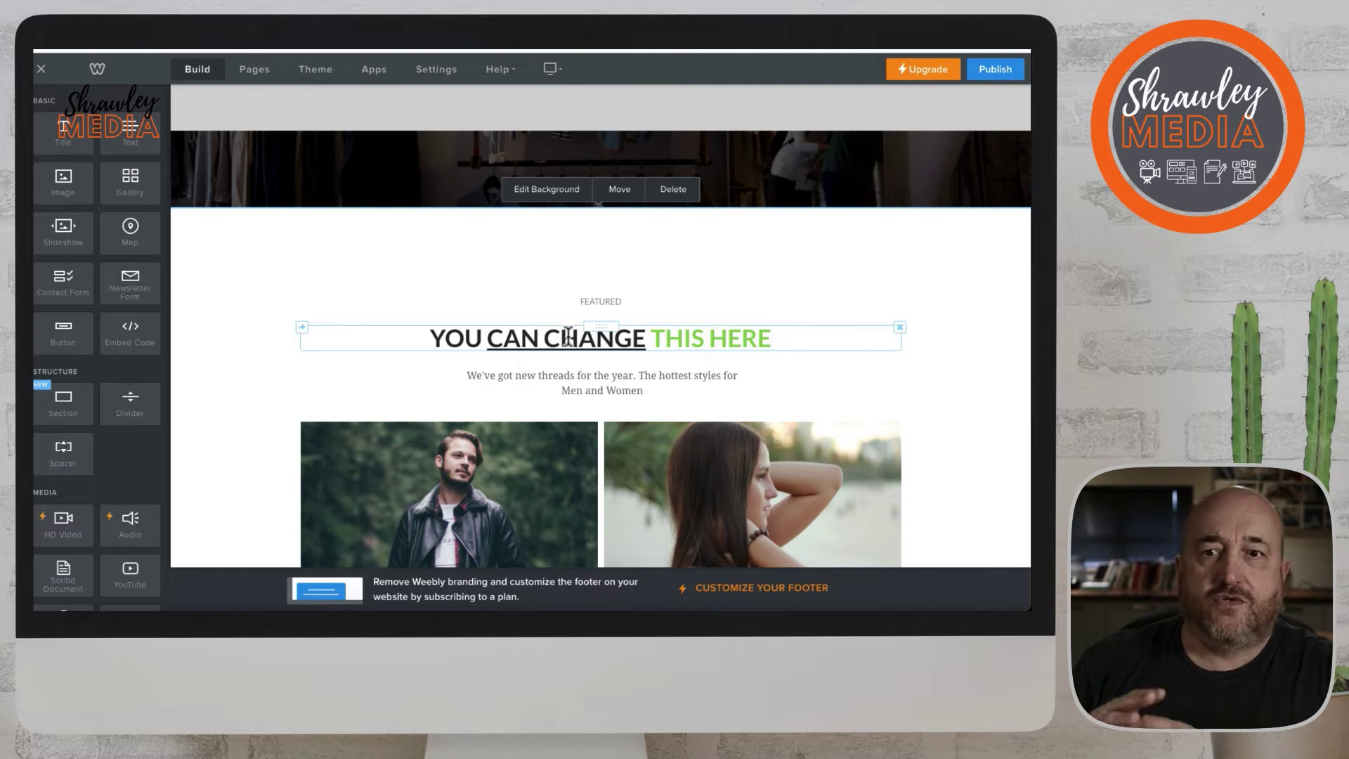
Open the theme's font settings for paragraph titles and reset them to the defaults
{"action": "left_click", "coordinate": [318, 70]}
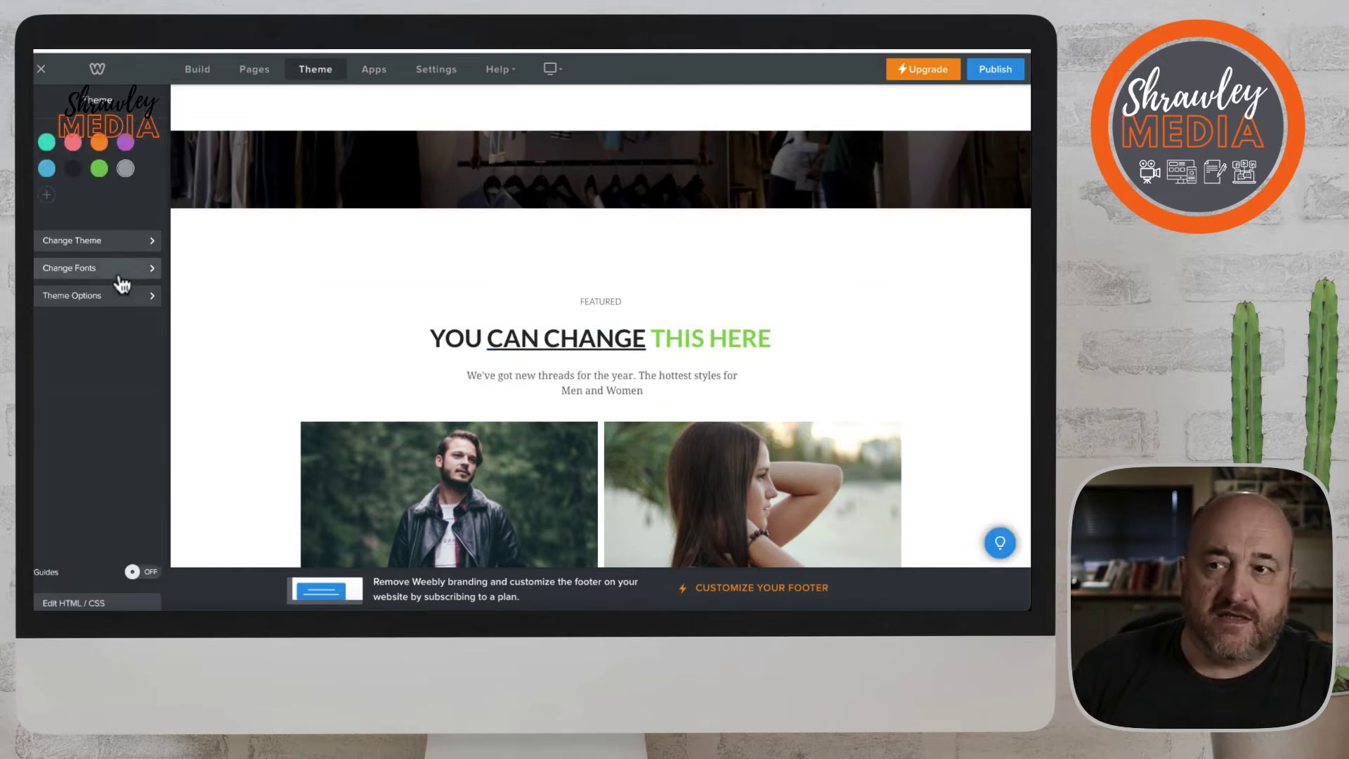
{"action": "left_click", "coordinate": [124, 269]}
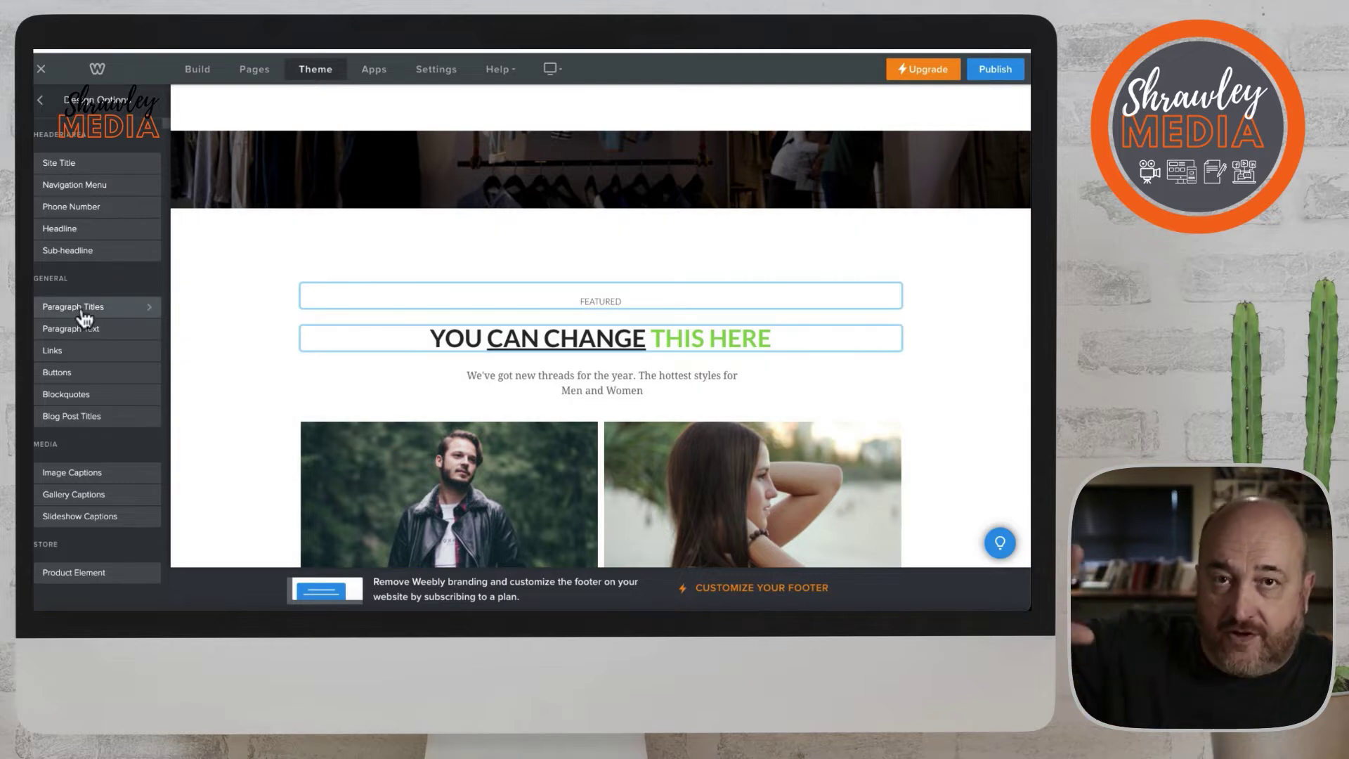
{"action": "left_click", "coordinate": [81, 309]}
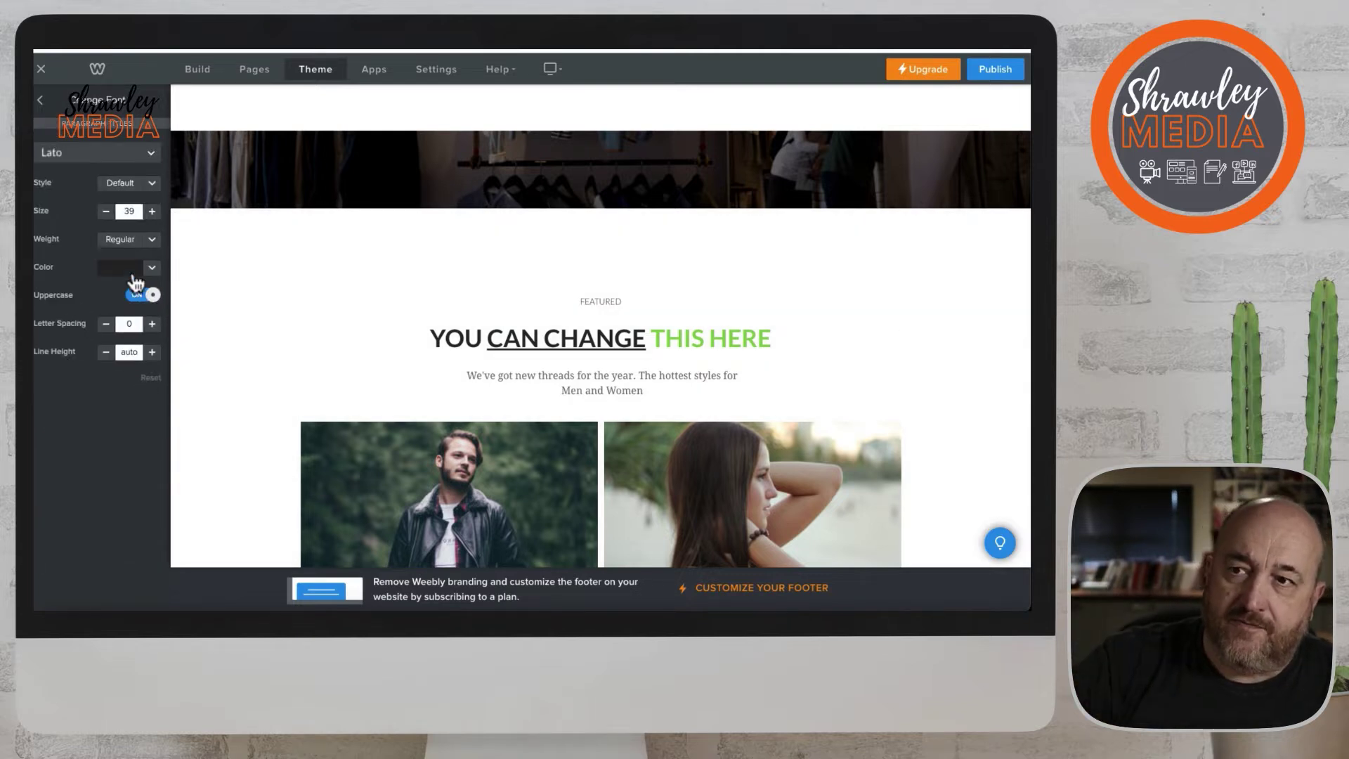
{"action": "left_click", "coordinate": [152, 383]}
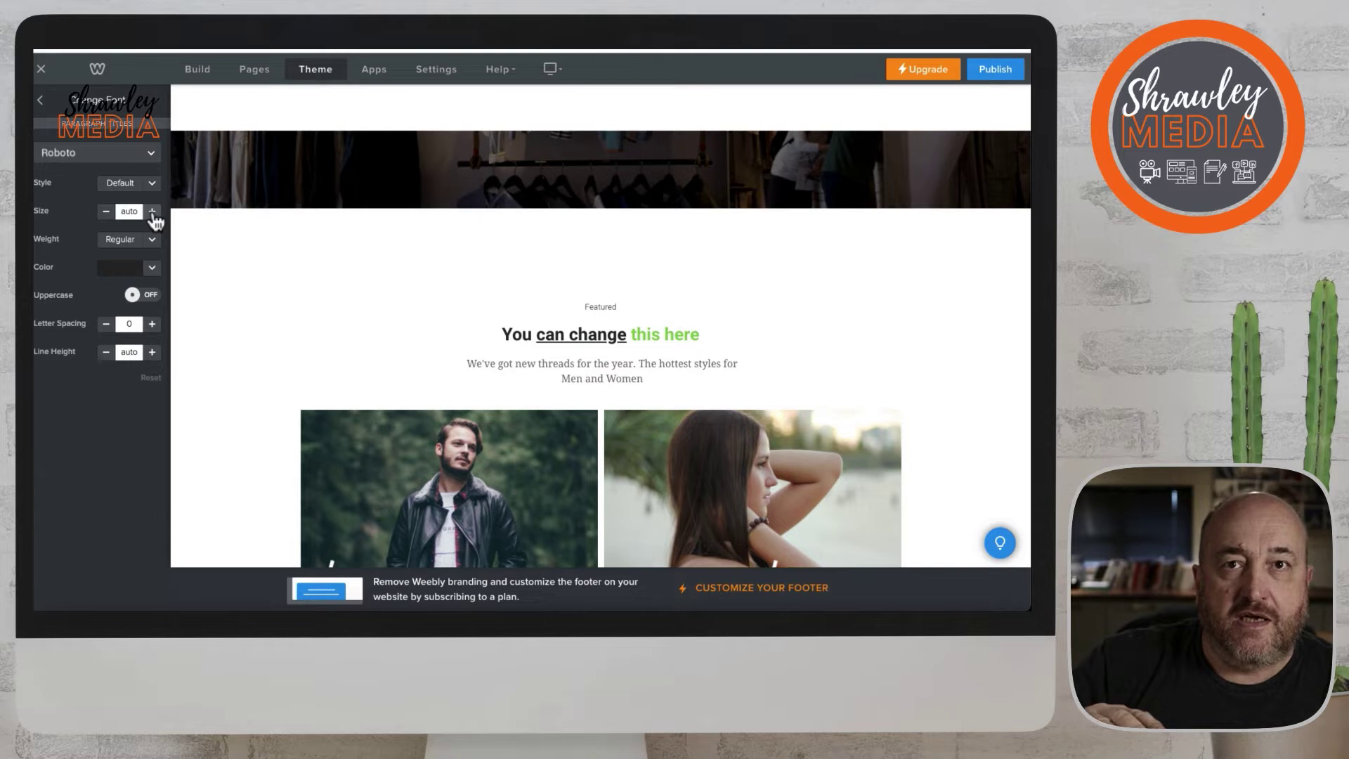
Set the paragraph titles to the Normal style and the Roboto font with uppercase turned on
{"action": "left_click", "coordinate": [152, 185]}
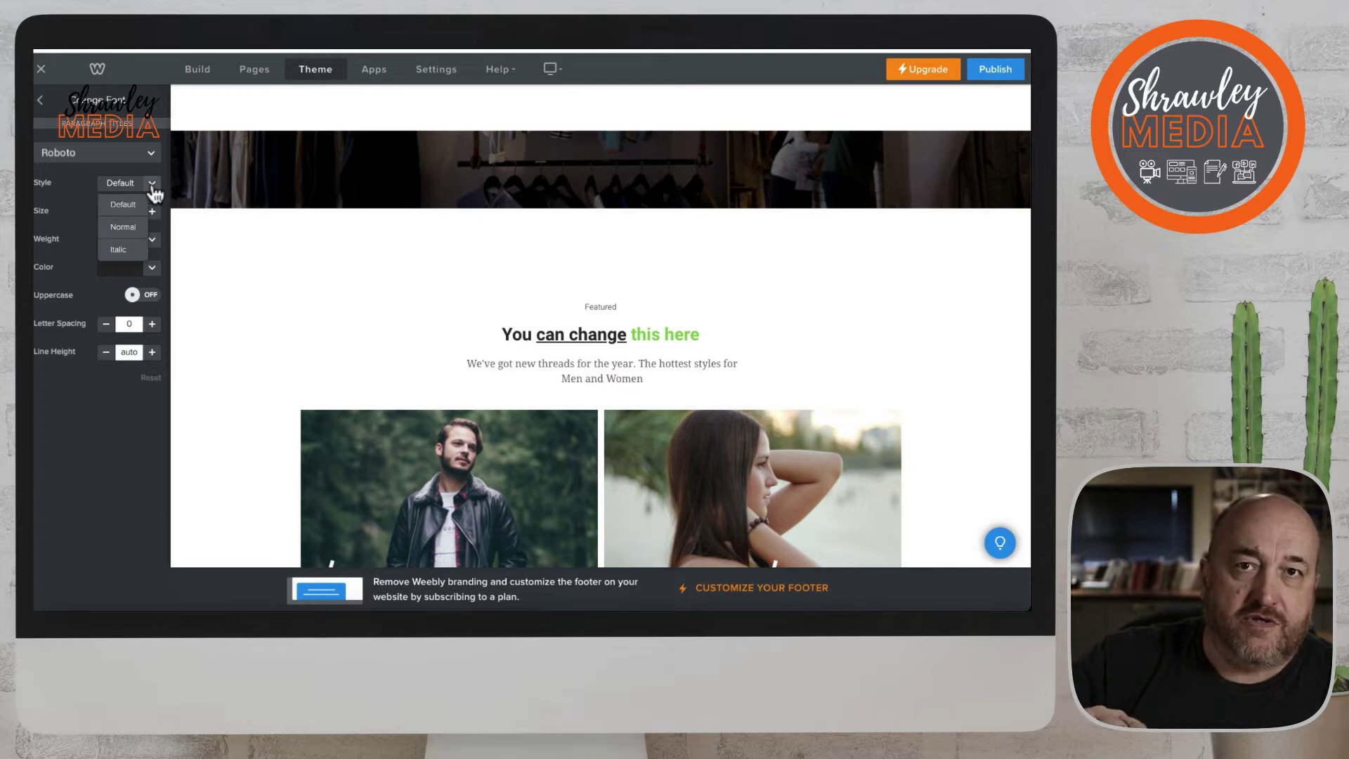
{"action": "left_click", "coordinate": [127, 226]}
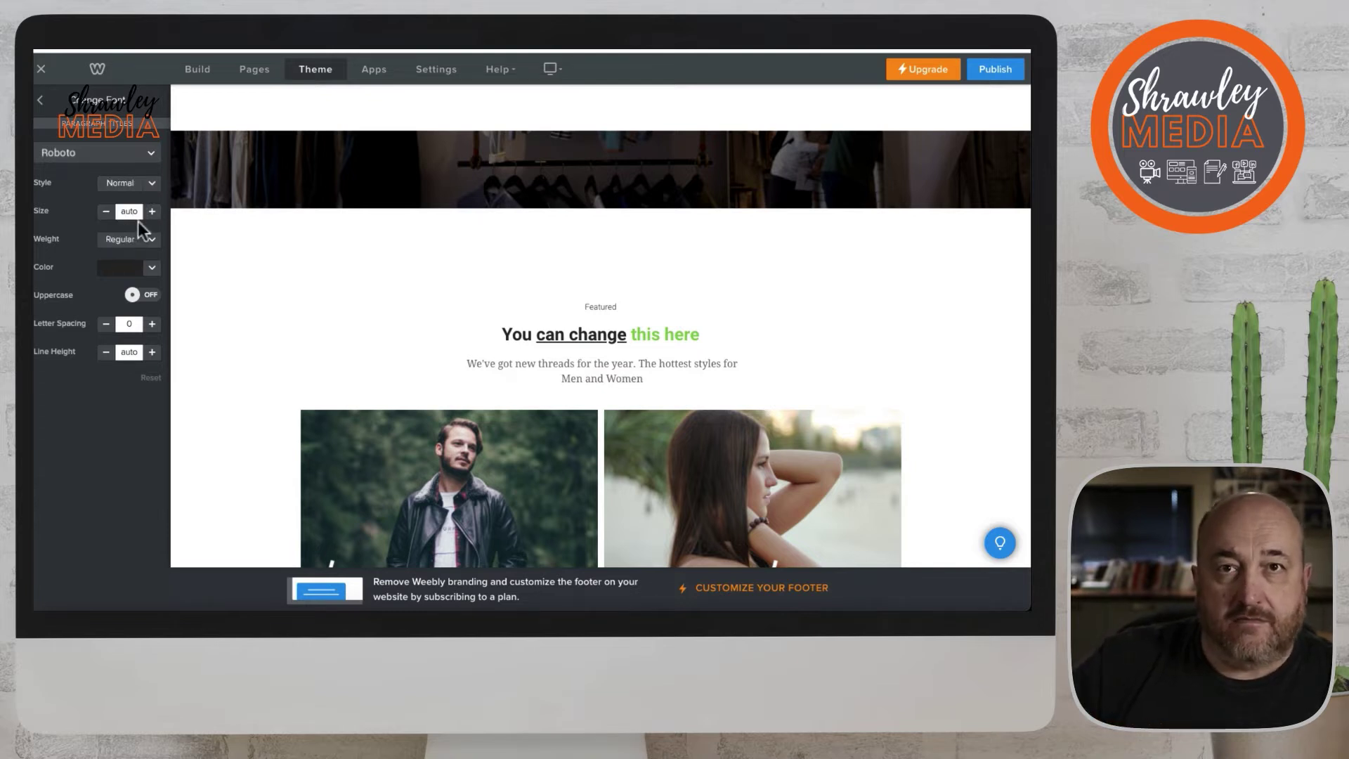
{"action": "left_click", "coordinate": [144, 153]}
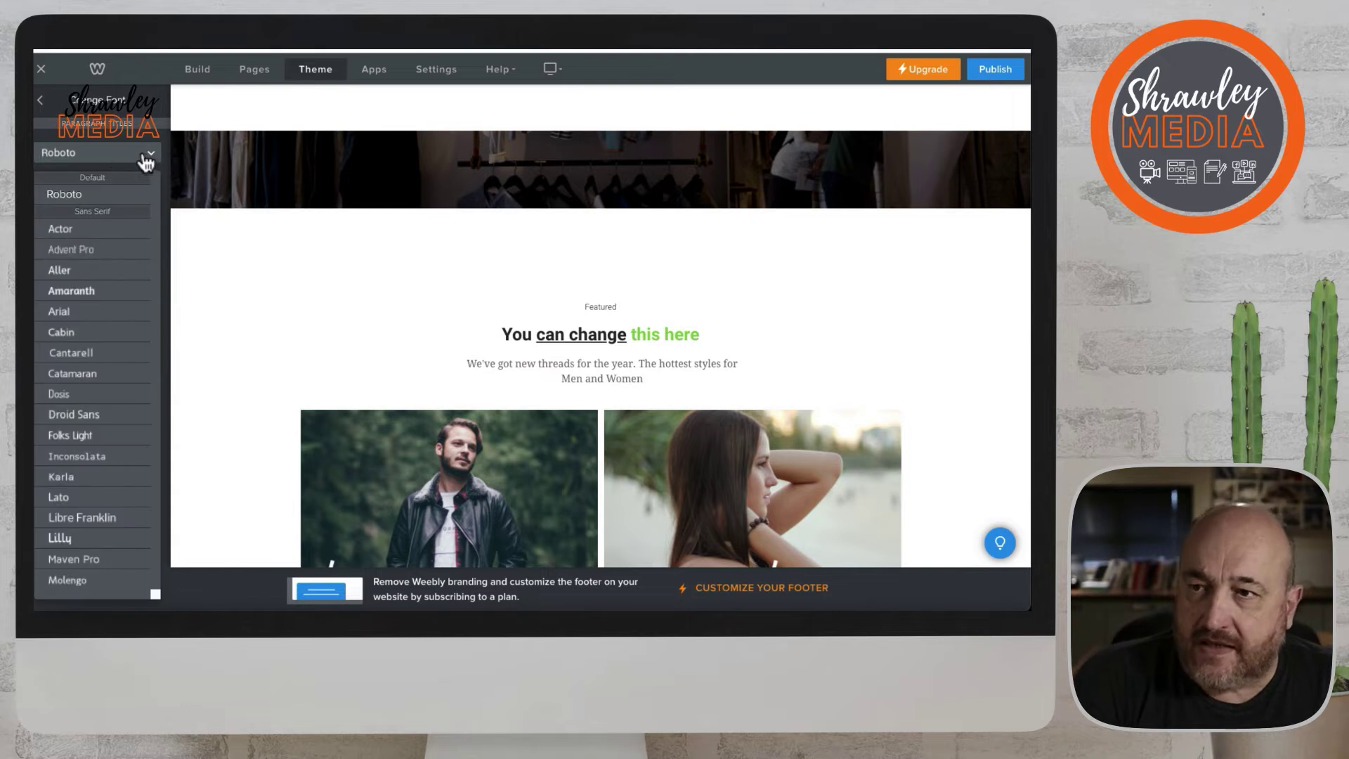
{"action": "left_click", "coordinate": [81, 196]}
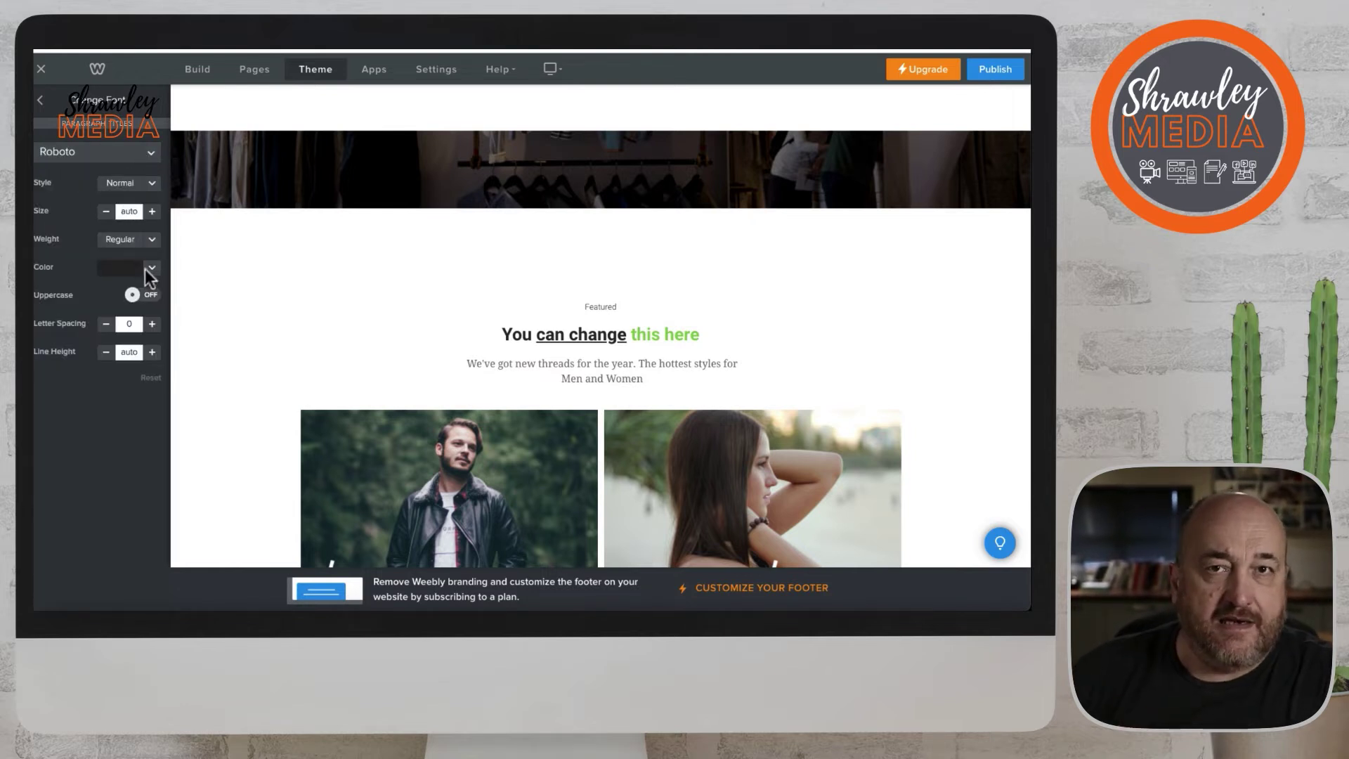
{"action": "left_click", "coordinate": [150, 295]}
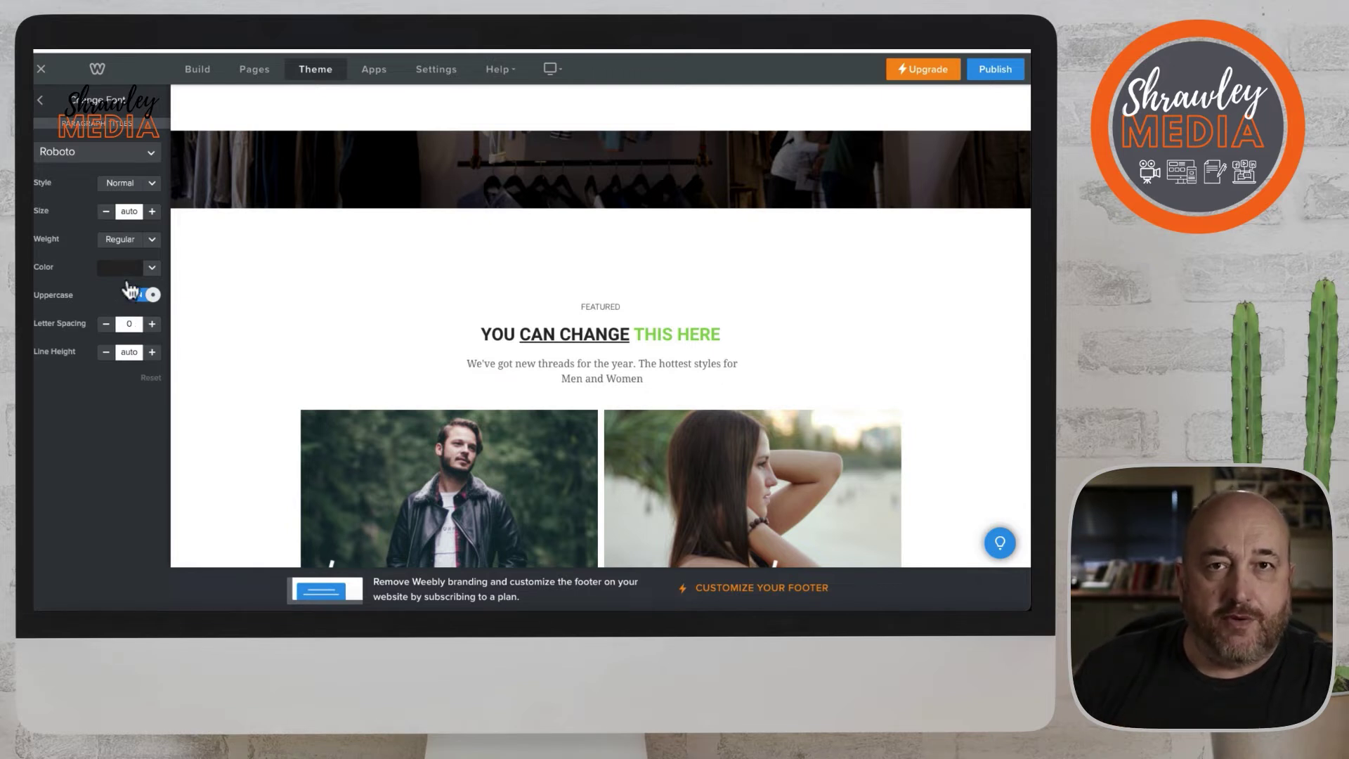
Set the paragraph titles' font size to 40 and their letter spacing to 1
{"action": "left_click", "coordinate": [152, 211]}
{"action": "left_click", "coordinate": [152, 211]}
{"action": "left_click", "coordinate": [152, 211]}
{"action": "left_click", "coordinate": [151, 211]}
{"action": "left_click", "coordinate": [152, 211]}
{"action": "left_click", "coordinate": [151, 211]}
{"action": "left_click", "coordinate": [152, 211]}
{"action": "left_click", "coordinate": [152, 211]}
{"action": "left_click", "coordinate": [151, 211]}
{"action": "left_click", "coordinate": [152, 211]}
{"action": "left_click", "coordinate": [151, 211]}
{"action": "left_click", "coordinate": [152, 211]}
{"action": "left_click", "coordinate": [152, 211]}
{"action": "left_click", "coordinate": [152, 210]}
{"action": "left_click", "coordinate": [152, 211]}
{"action": "left_click", "coordinate": [152, 211]}
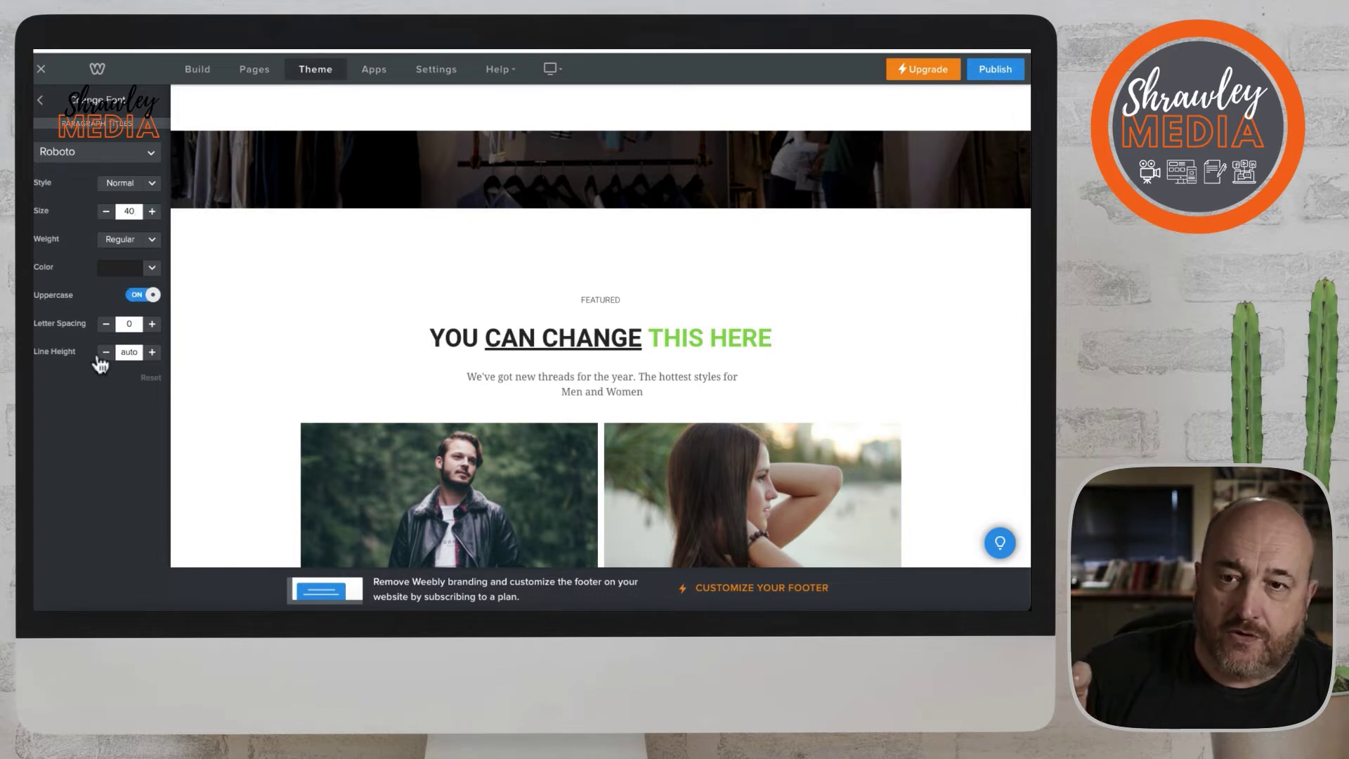
{"action": "left_click", "coordinate": [153, 325]}
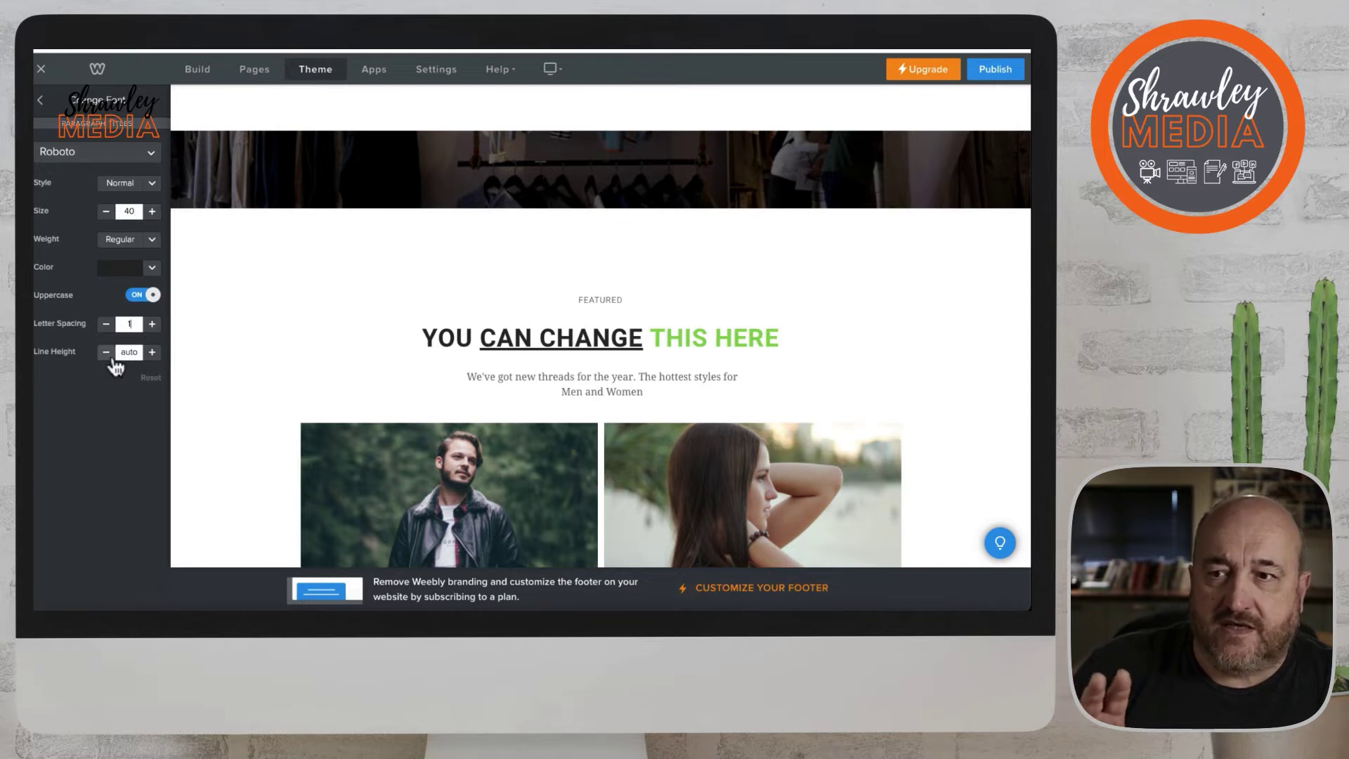
Leave the theme's paragraph title font settings and return to building the page
{"action": "left_click", "coordinate": [41, 102]}
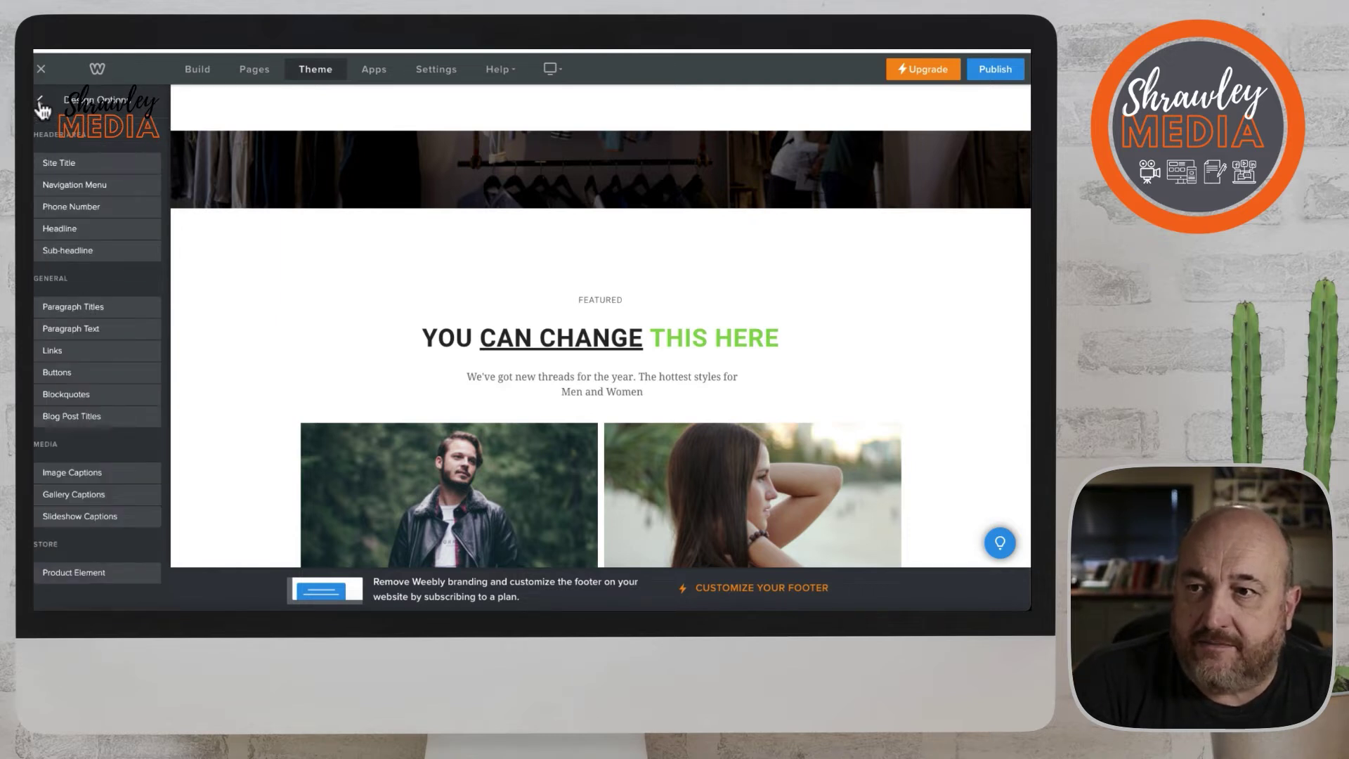
{"action": "left_click", "coordinate": [40, 103]}
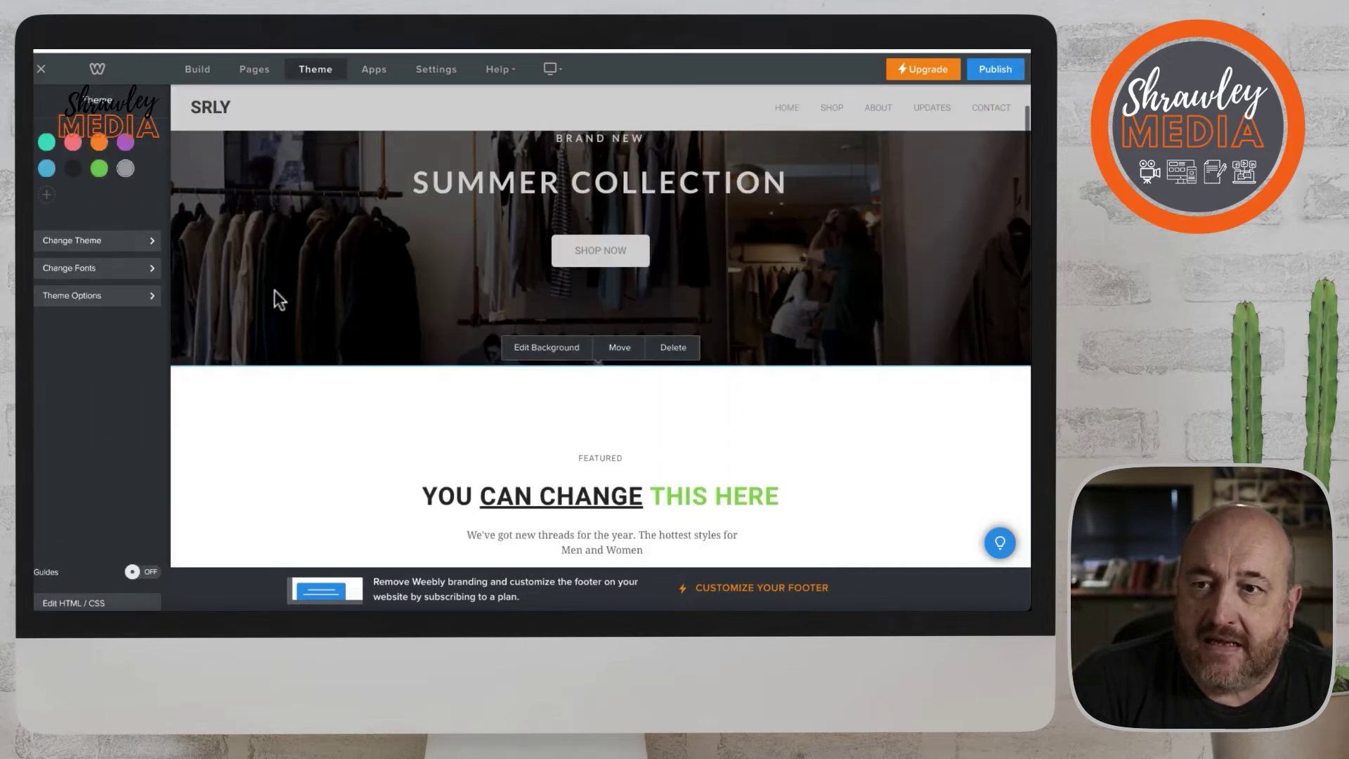
{"action": "left_click", "coordinate": [198, 73]}
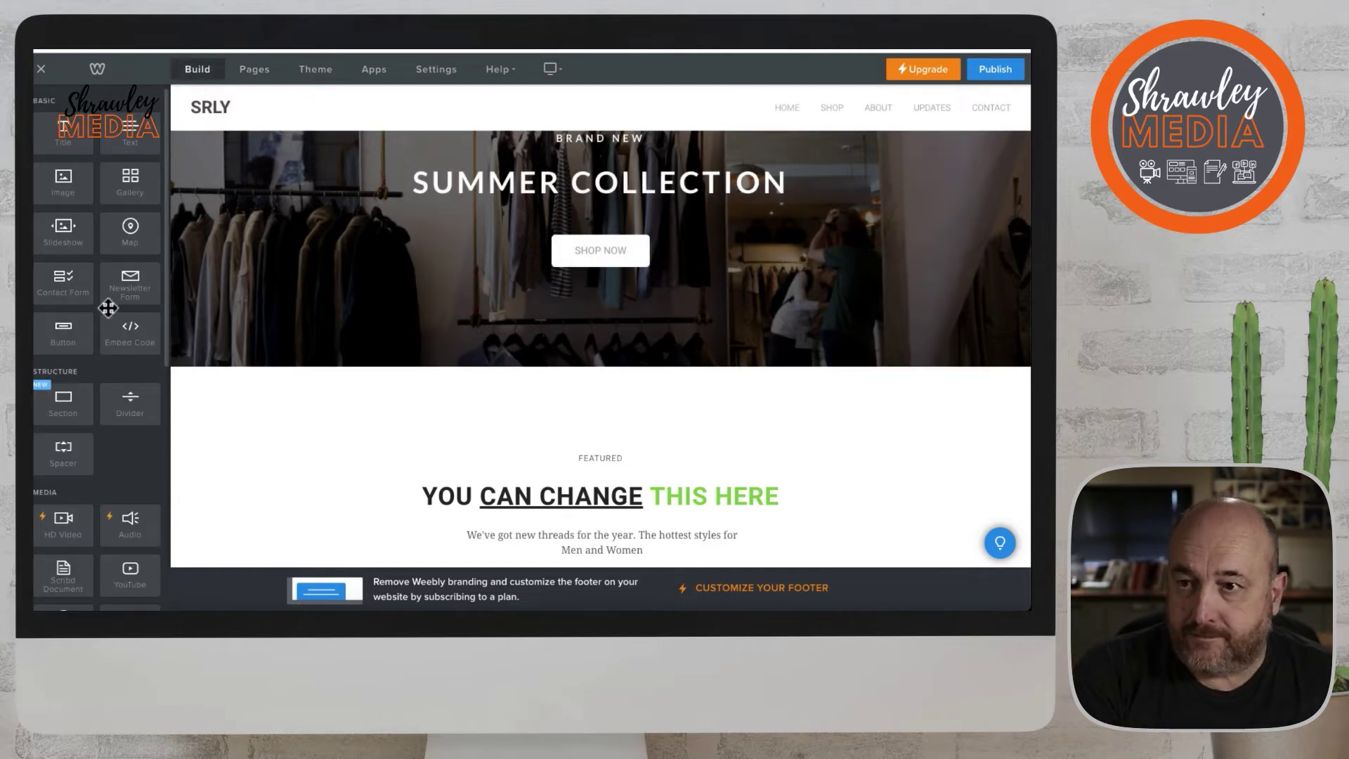
{"action": "scroll", "coordinate": [359, 432], "scroll_direction": "down", "scroll_amount": 4}
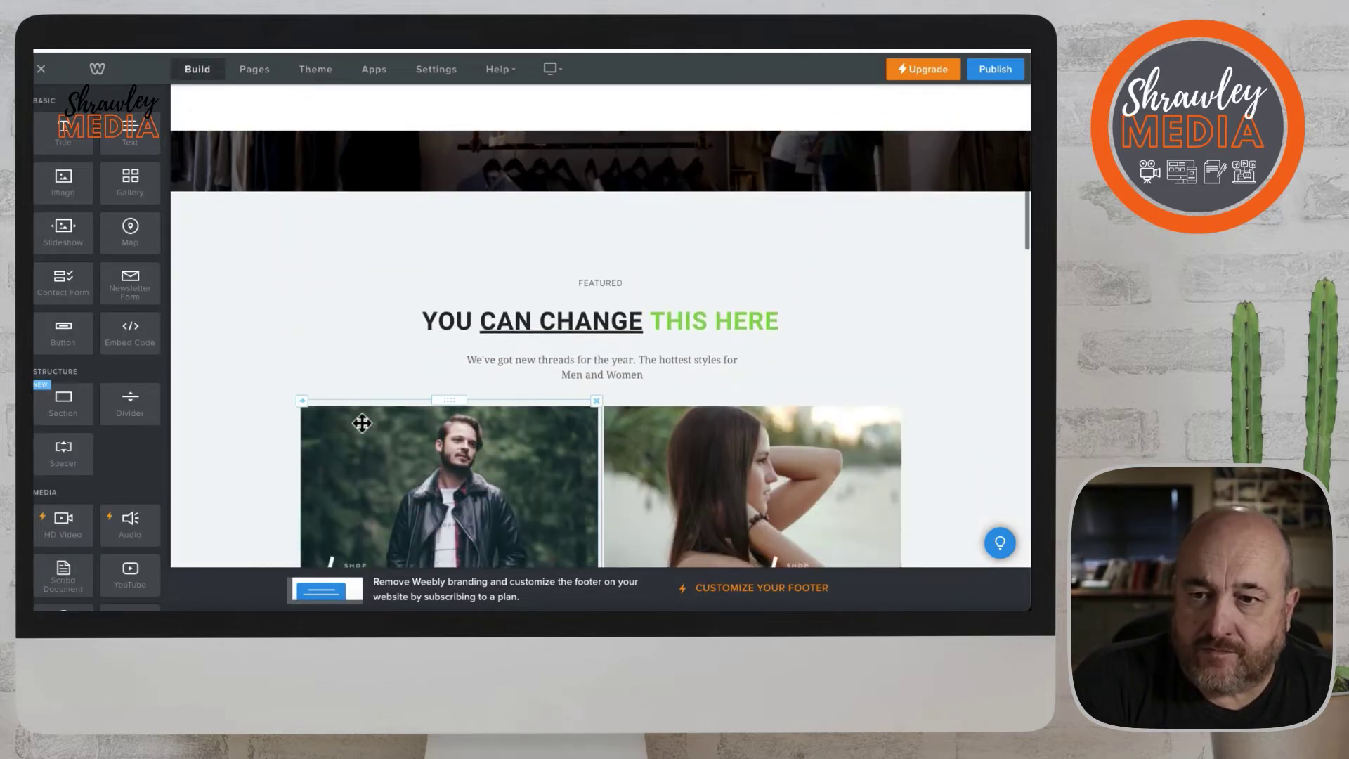
{"action": "left_click", "coordinate": [556, 246]}
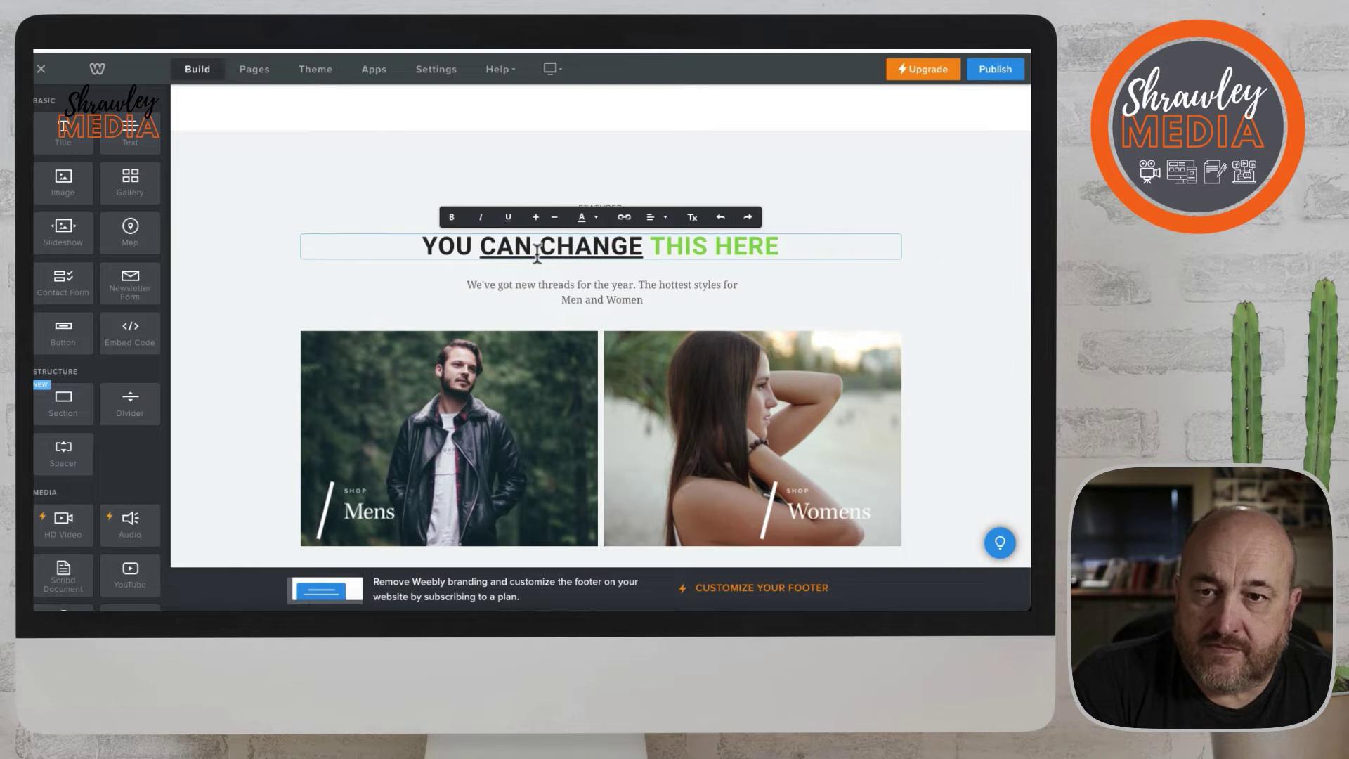
{"action": "left_click", "coordinate": [388, 200]}
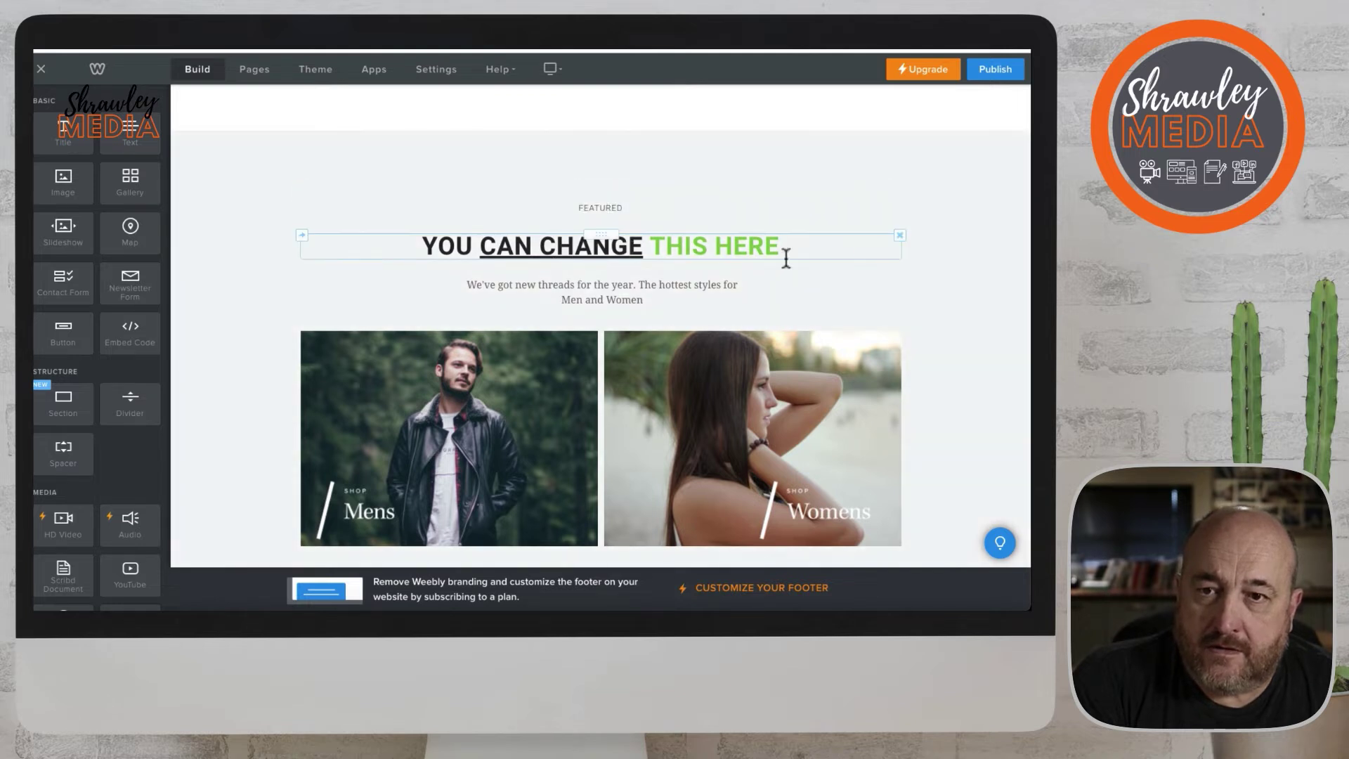
{"action": "left_click", "coordinate": [899, 238]}
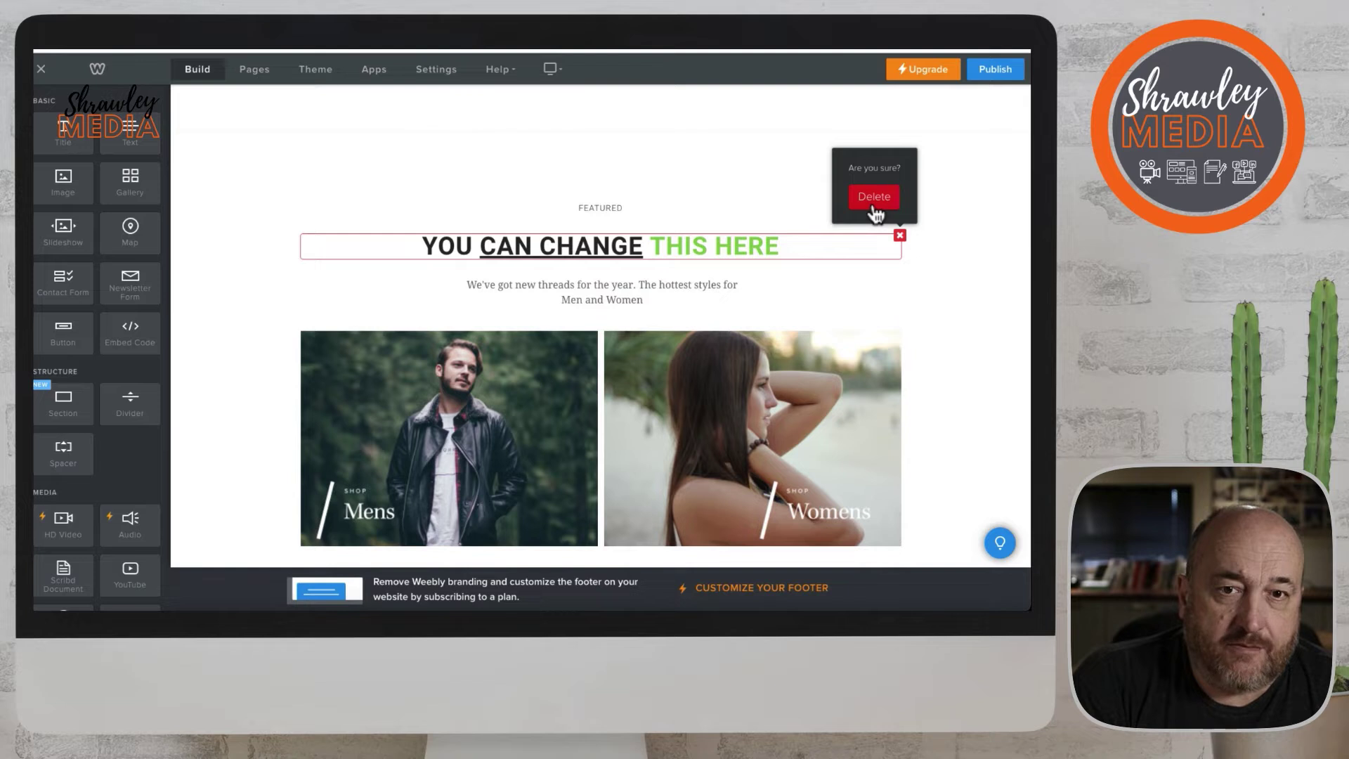
{"action": "scroll", "coordinate": [761, 181], "scroll_direction": "up", "scroll_amount": 3}
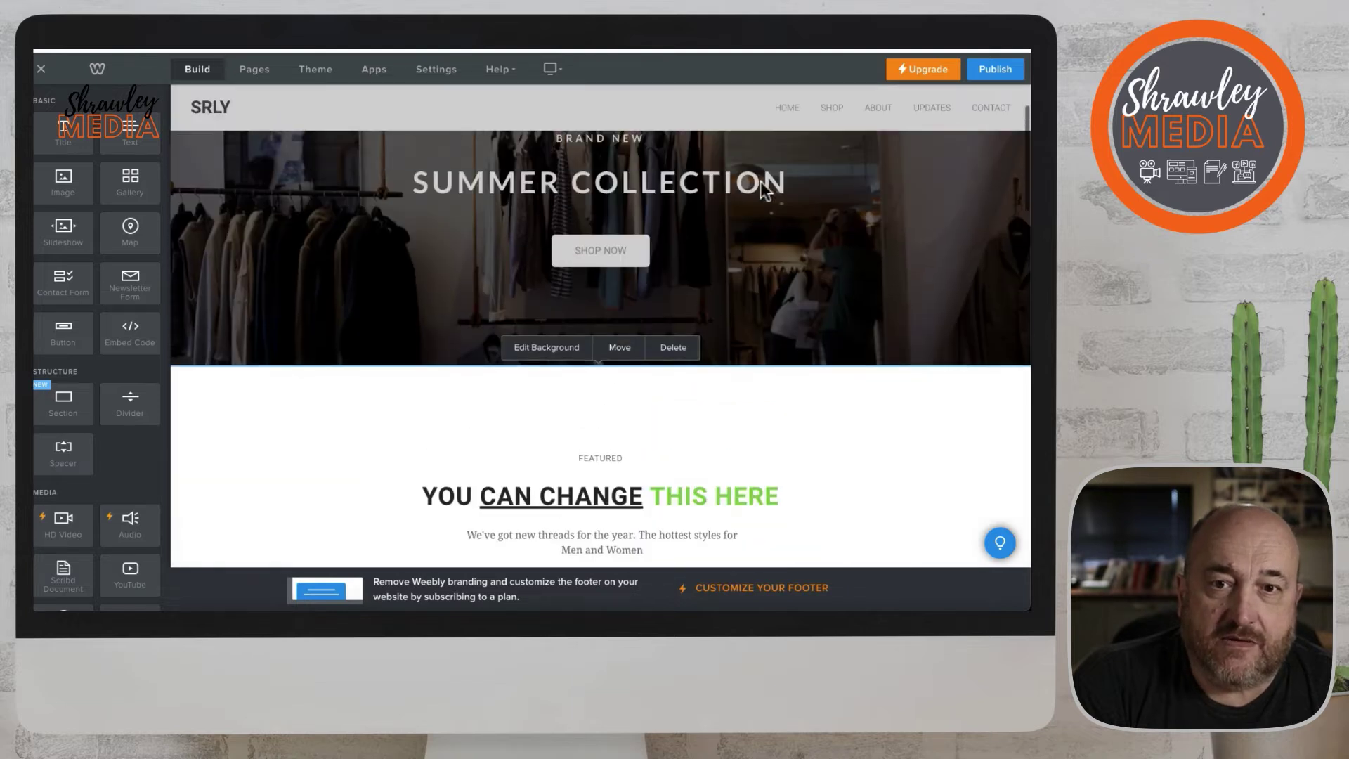
Add a text element between the FEATURED line and the "YOU CAN CHANGE THIS HERE" heading
{"action": "scroll", "coordinate": [694, 376], "scroll_direction": "down", "scroll_amount": 5}
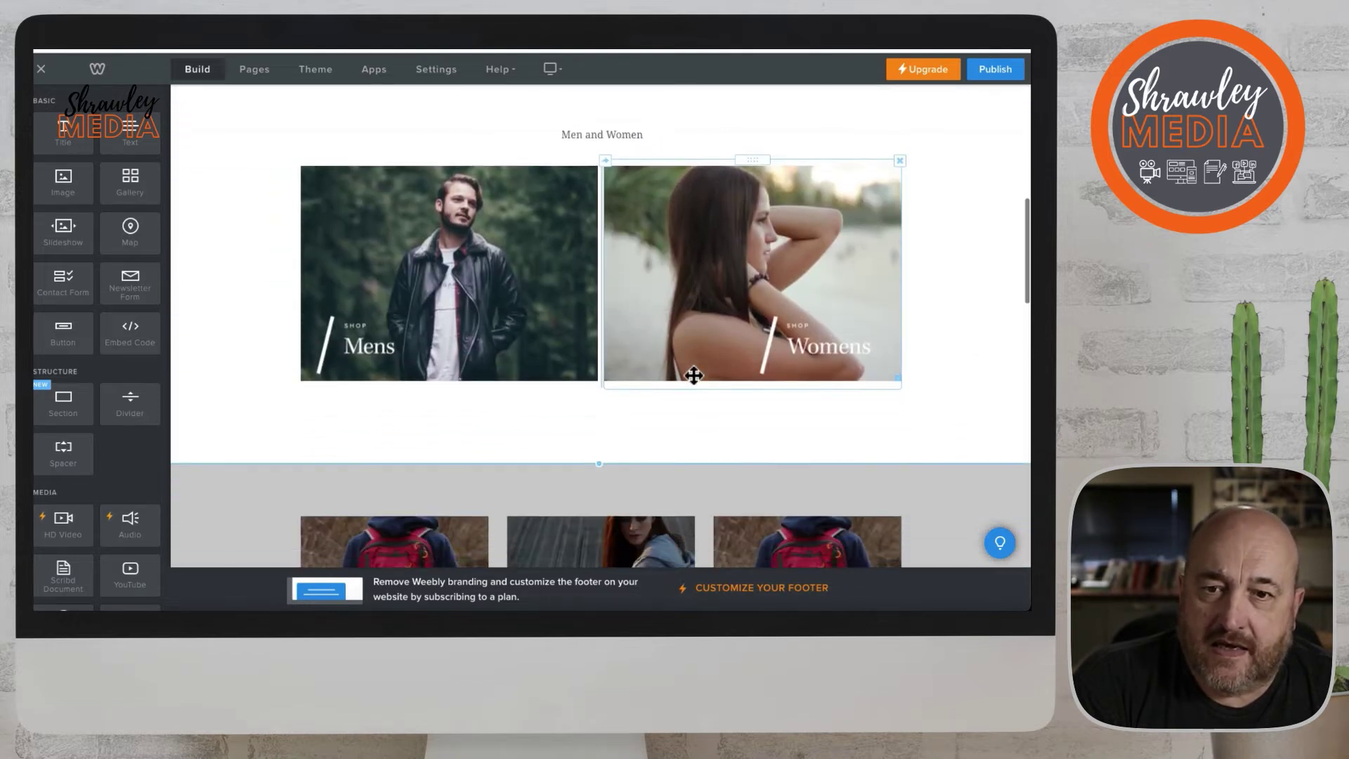
{"action": "scroll", "coordinate": [693, 375], "scroll_direction": "up", "scroll_amount": 3}
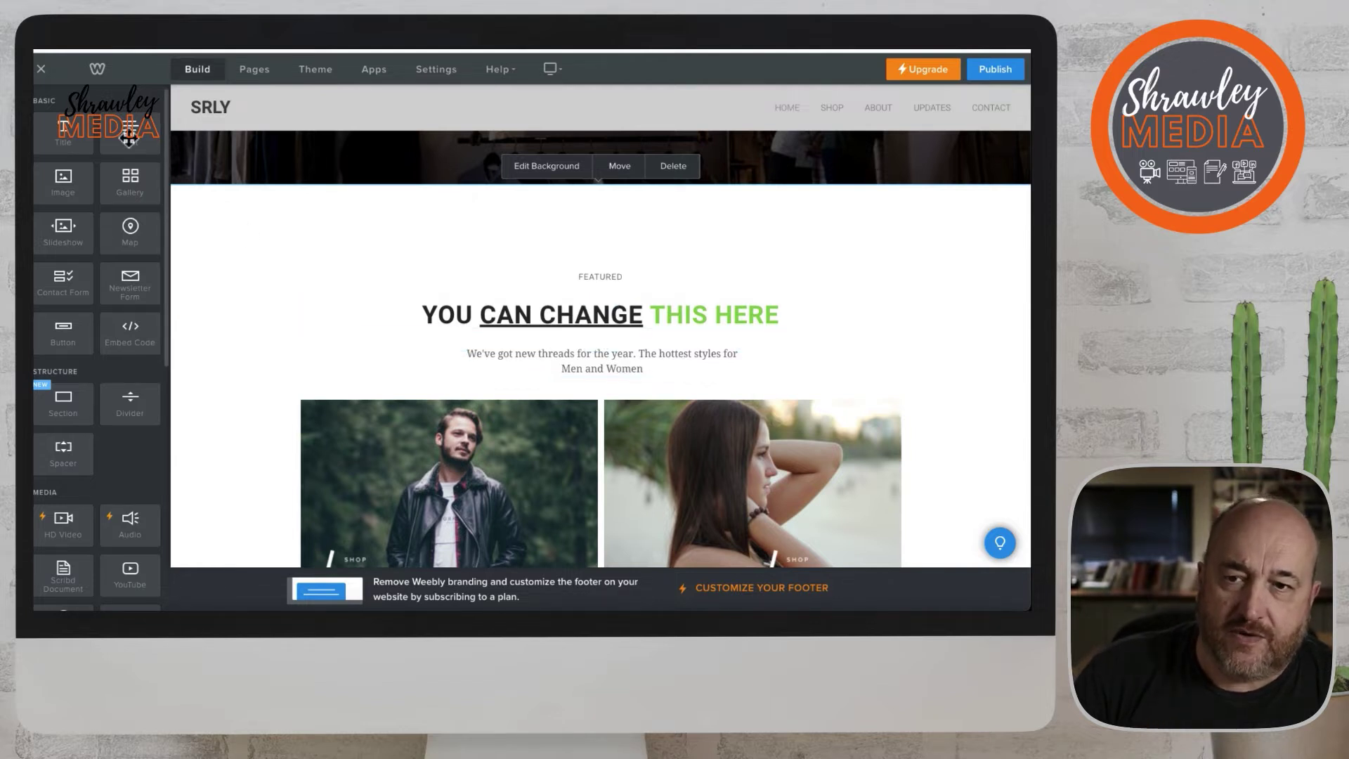
{"action": "left_click_drag", "start_coordinate": [127, 128], "coordinate": [336, 277]}
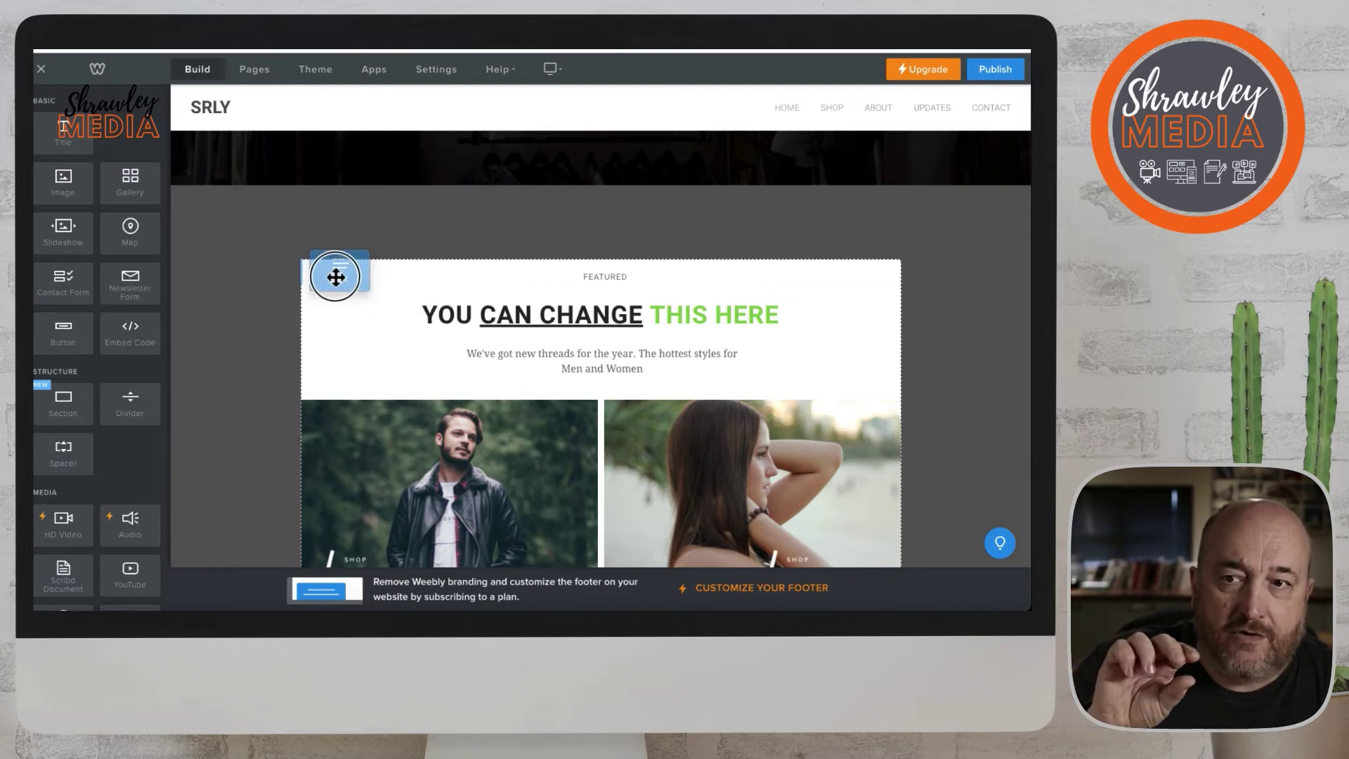
{"action": "left_click_drag", "start_coordinate": [336, 276], "coordinate": [864, 274]}
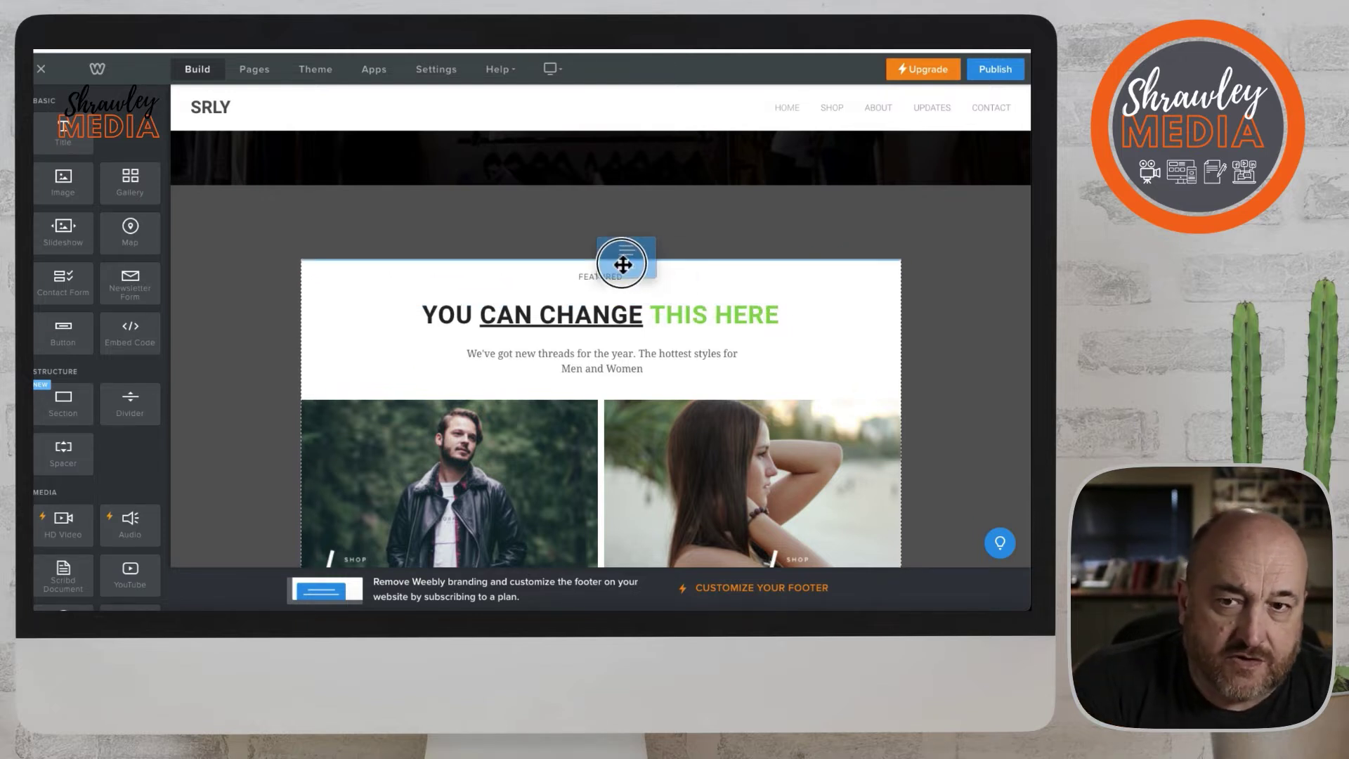
{"action": "mouse_move", "coordinate": [622, 275]}
{"action": "left_mouse_down"}
{"action": "mouse_move", "coordinate": [618, 299]}
{"action": "mouse_move", "coordinate": [621, 285]}
{"action": "left_mouse_up"}
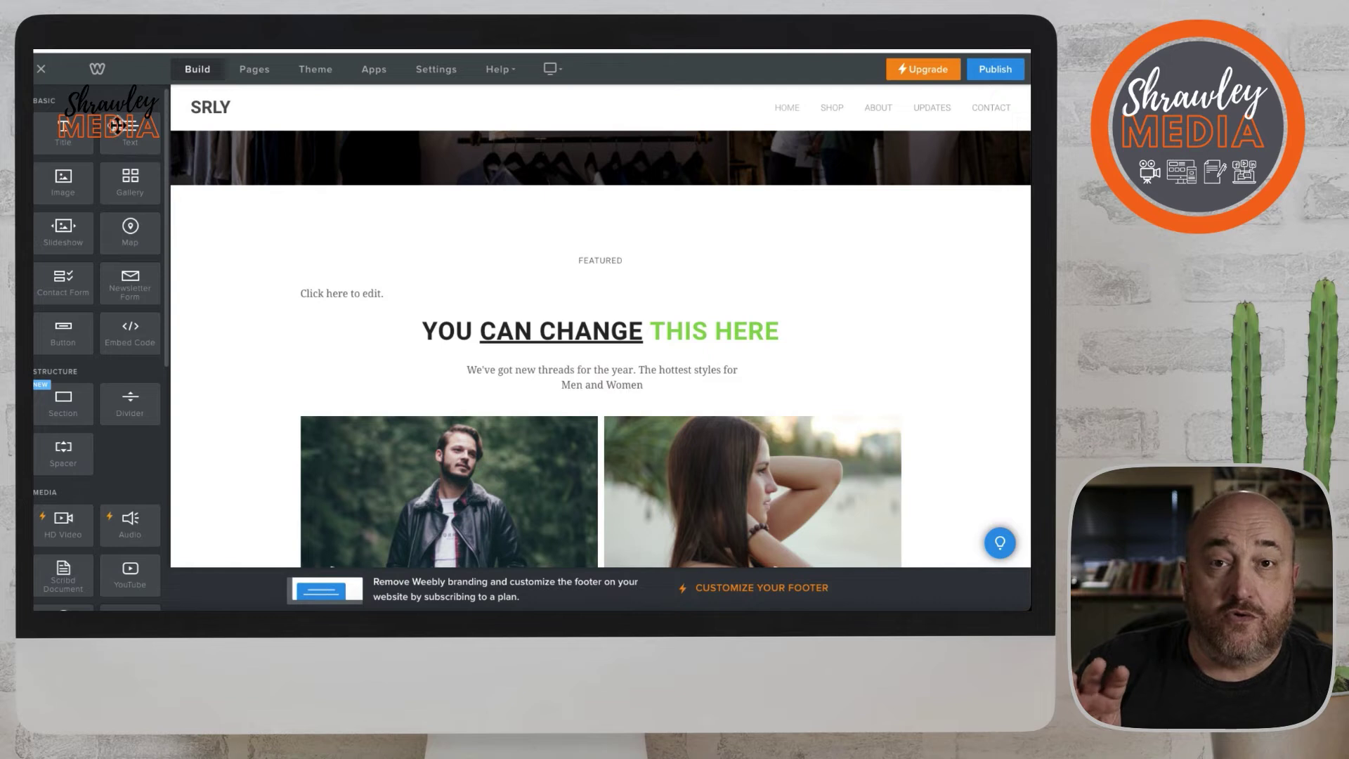
Add two more text elements beside the first to form three columns, and slightly widen the first column
{"action": "left_click_drag", "start_coordinate": [130, 129], "coordinate": [130, 130]}
{"action": "left_click_drag", "start_coordinate": [133, 144], "coordinate": [337, 288]}
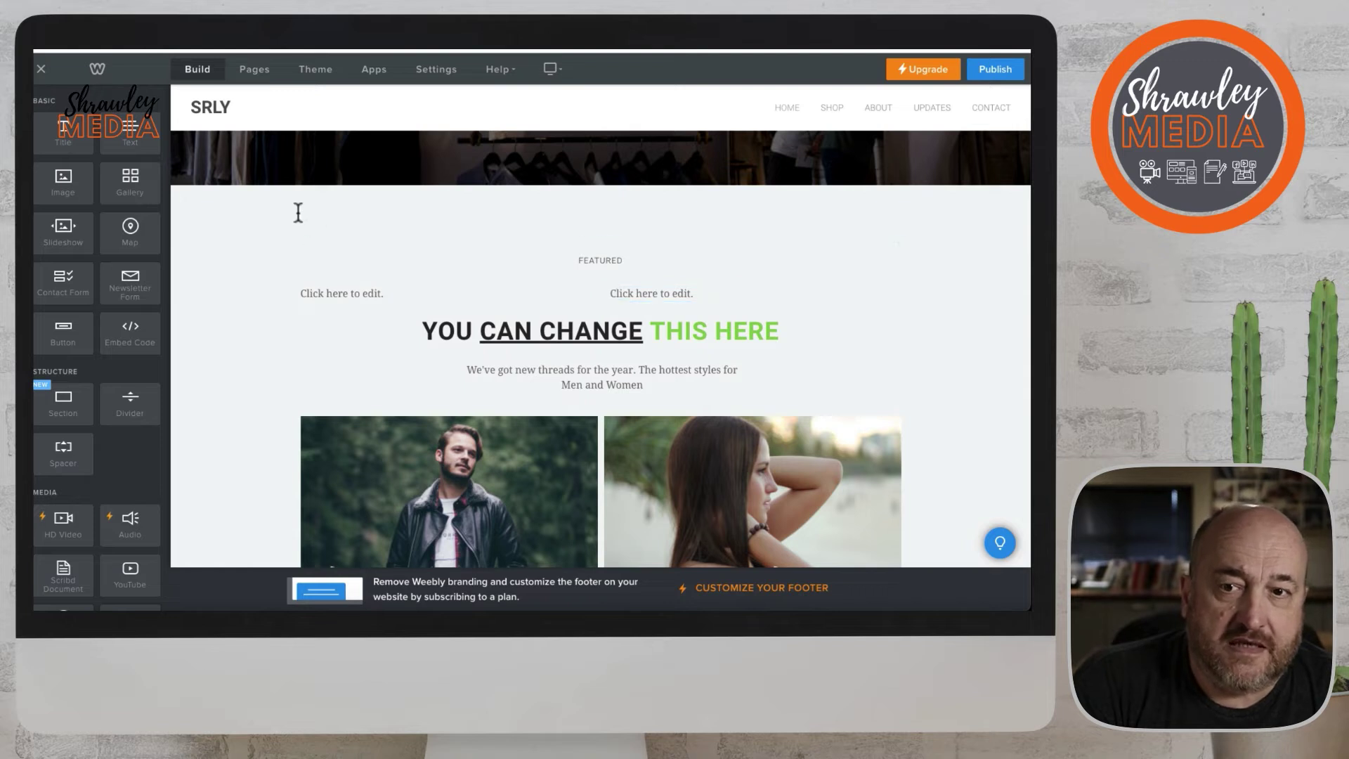
{"action": "left_click_drag", "start_coordinate": [129, 131], "coordinate": [302, 301]}
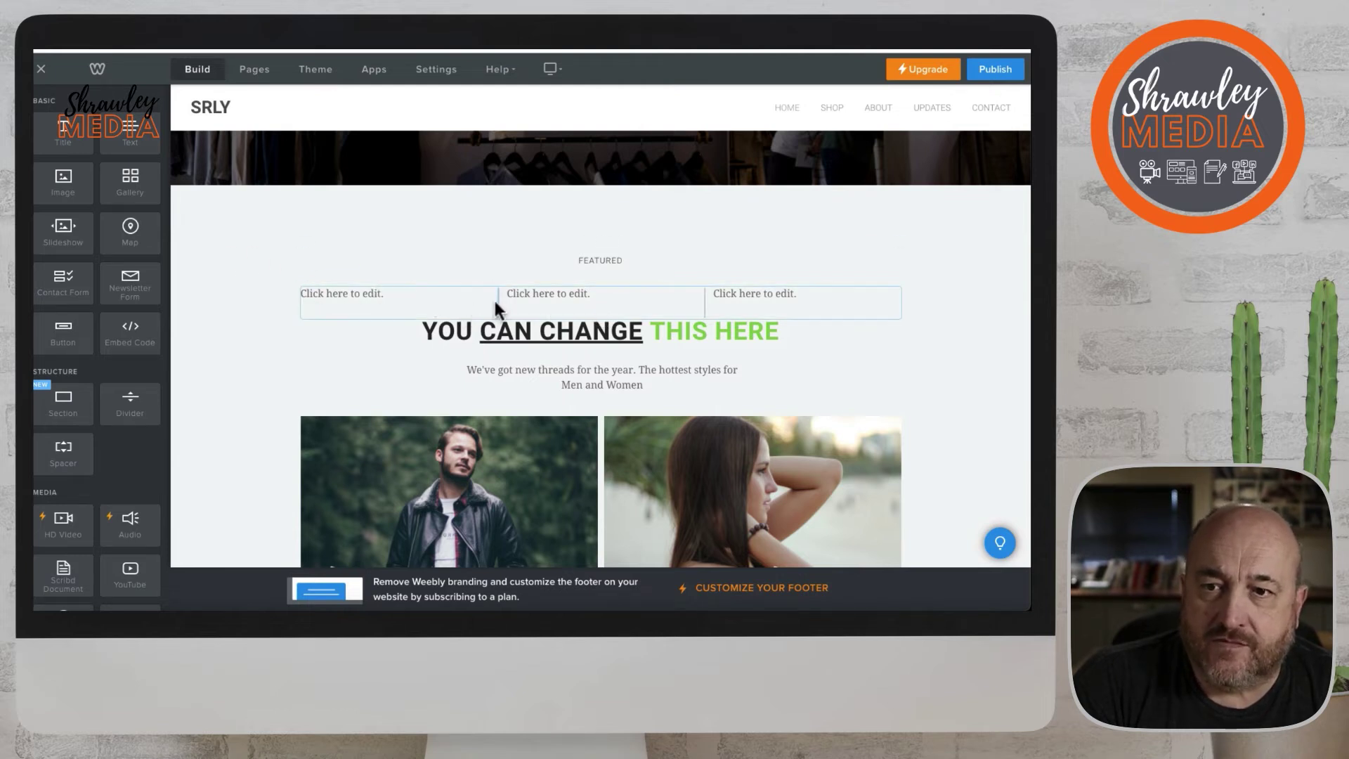
{"action": "mouse_move", "coordinate": [496, 300]}
{"action": "left_mouse_down"}
{"action": "mouse_move", "coordinate": [397, 303]}
{"action": "mouse_move", "coordinate": [503, 293]}
{"action": "mouse_move", "coordinate": [518, 302]}
{"action": "mouse_move", "coordinate": [405, 304]}
{"action": "mouse_move", "coordinate": [542, 305]}
{"action": "mouse_move", "coordinate": [495, 303]}
{"action": "mouse_move", "coordinate": [518, 306]}
{"action": "left_mouse_up"}
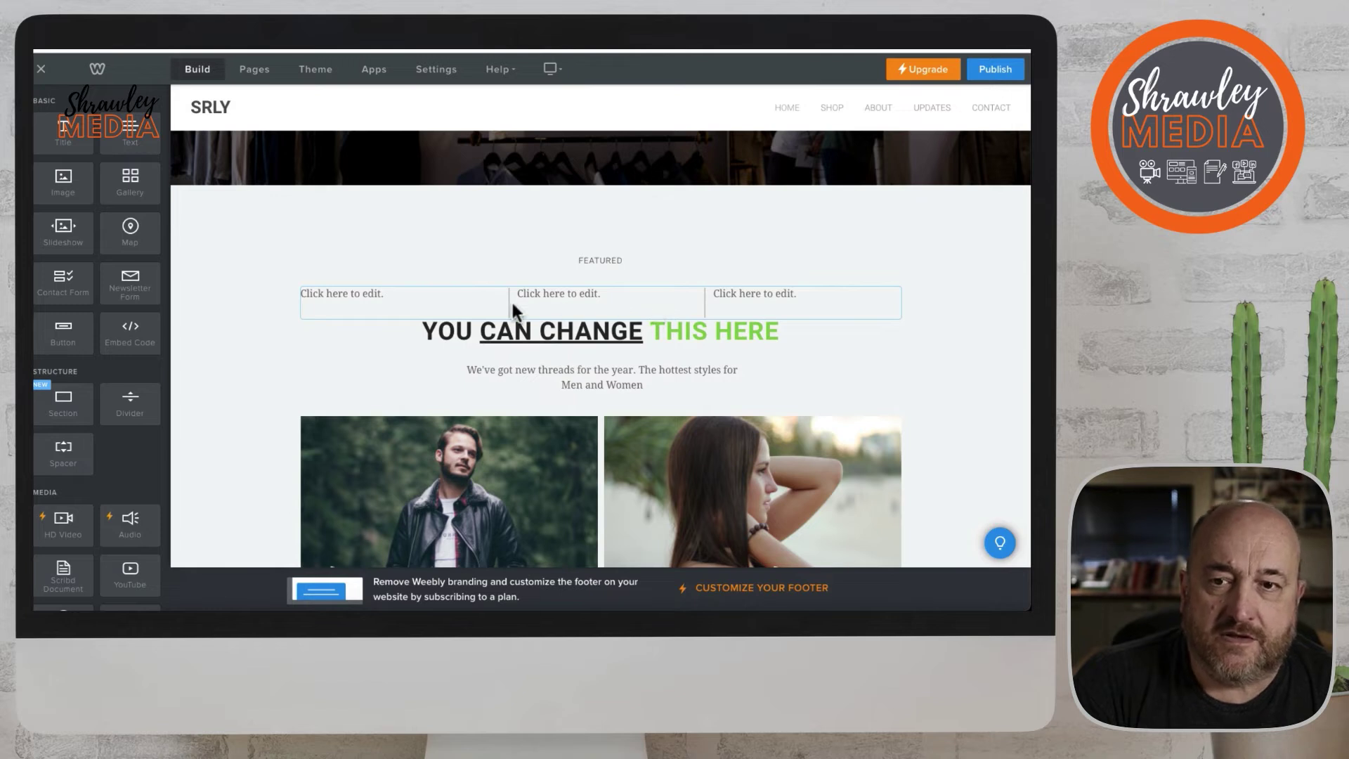
Replace the first column's placeholder text with "Type what you like here and it will format as per the body text default."
{"action": "left_click", "coordinate": [400, 298]}
{"action": "scroll", "coordinate": [402, 296], "scroll_direction": "down", "scroll_amount": 1}
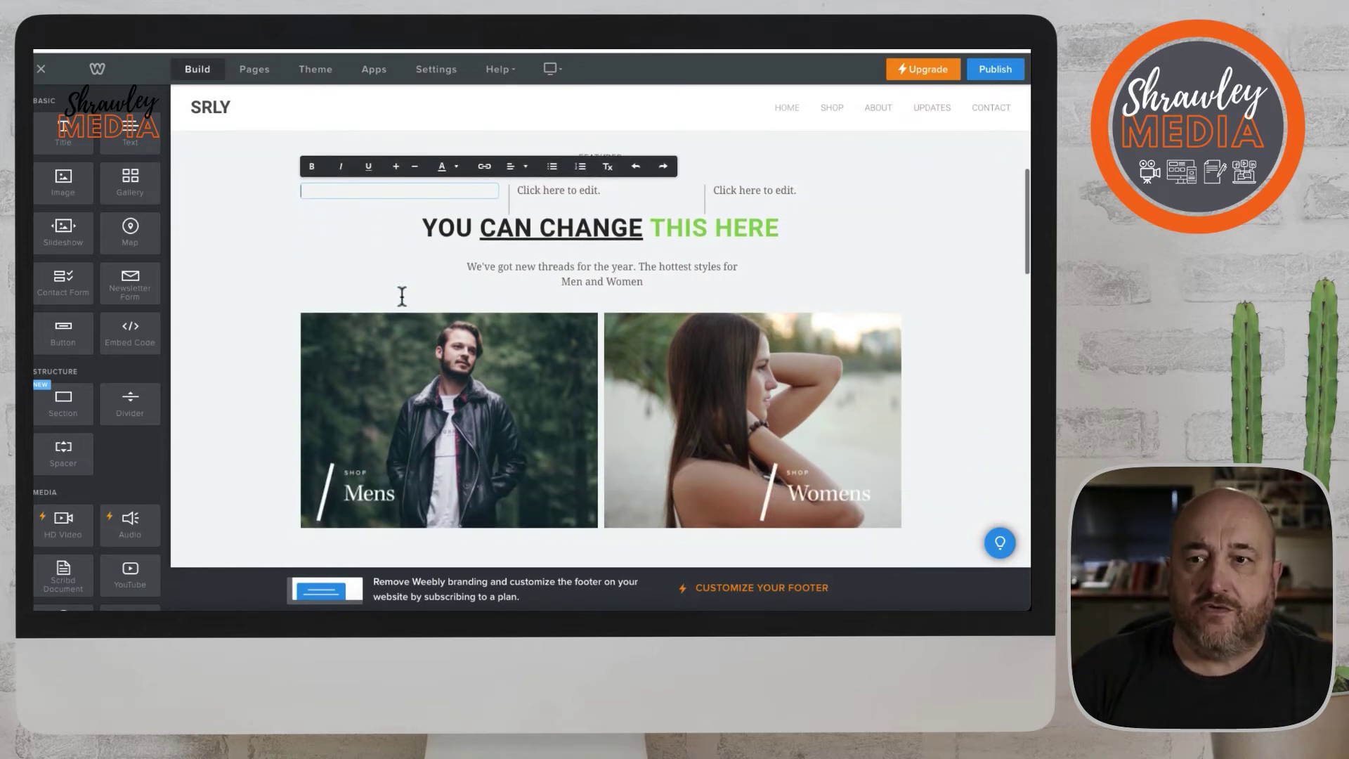
{"action": "type", "text": "Type what "}
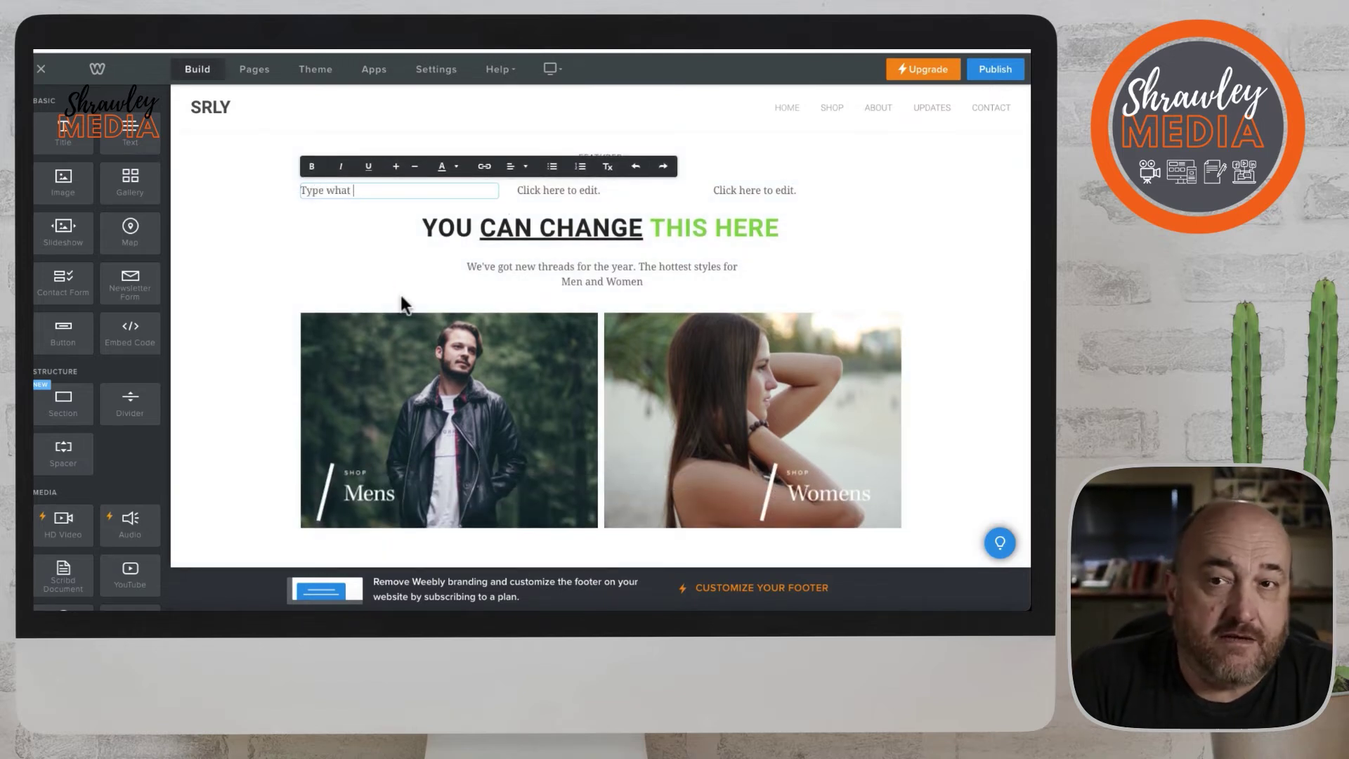
{"action": "type", "text": "you like he"}
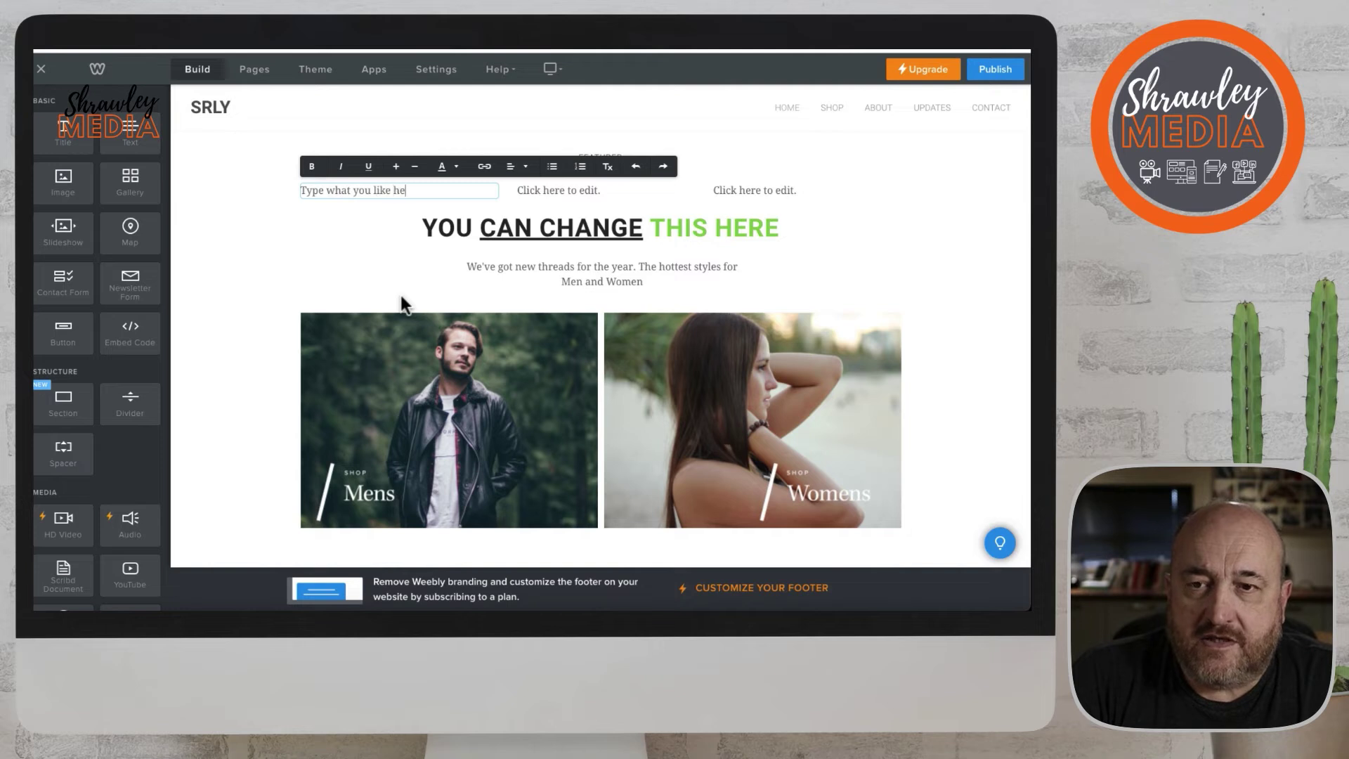
{"action": "type", "text": "re snf it"}
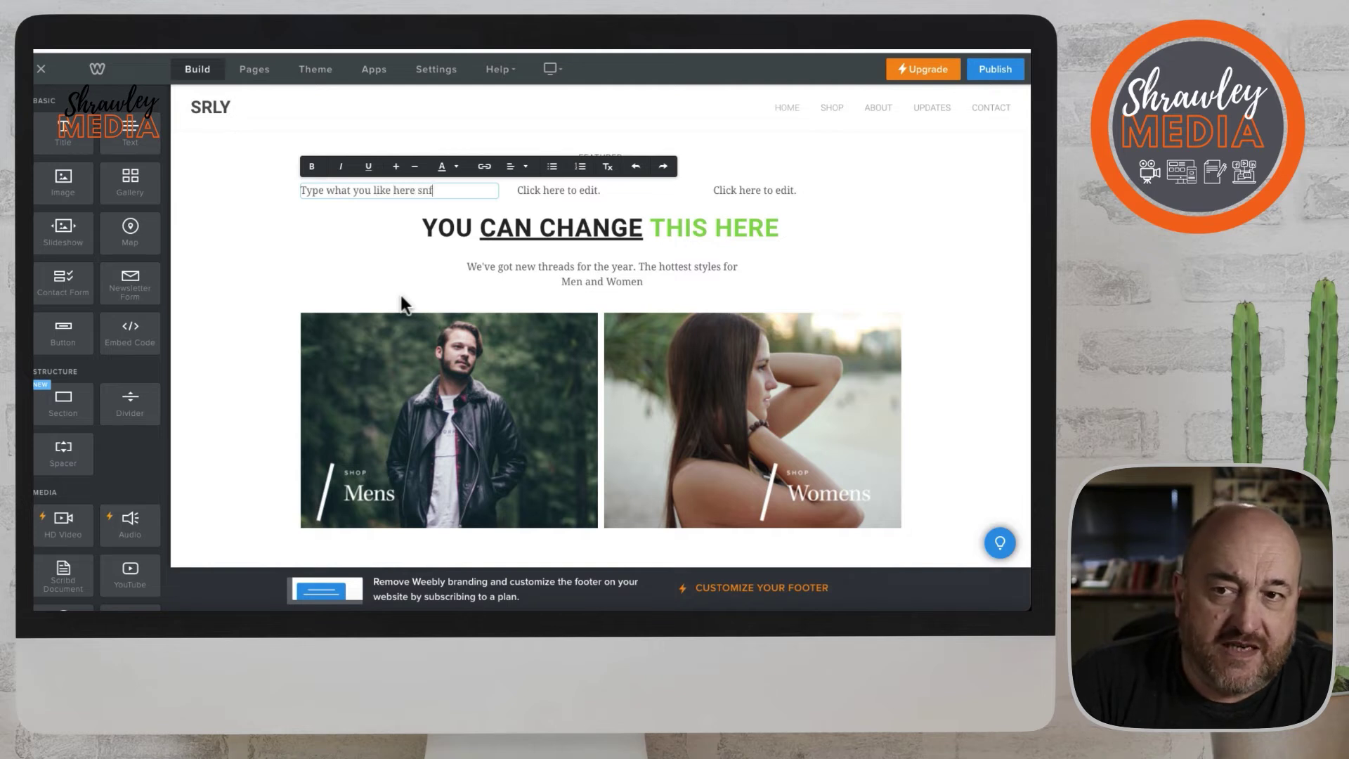
{"action": "key", "text": "BackSpace"}
{"action": "key", "text": "BackSpace"}
{"action": "key", "text": "BackSpace"}
{"action": "key", "text": "BackSpace"}
{"action": "key", "text": "BackSpace"}
{"action": "key", "text": "BackSpace"}
{"action": "key", "text": "BackSpace"}
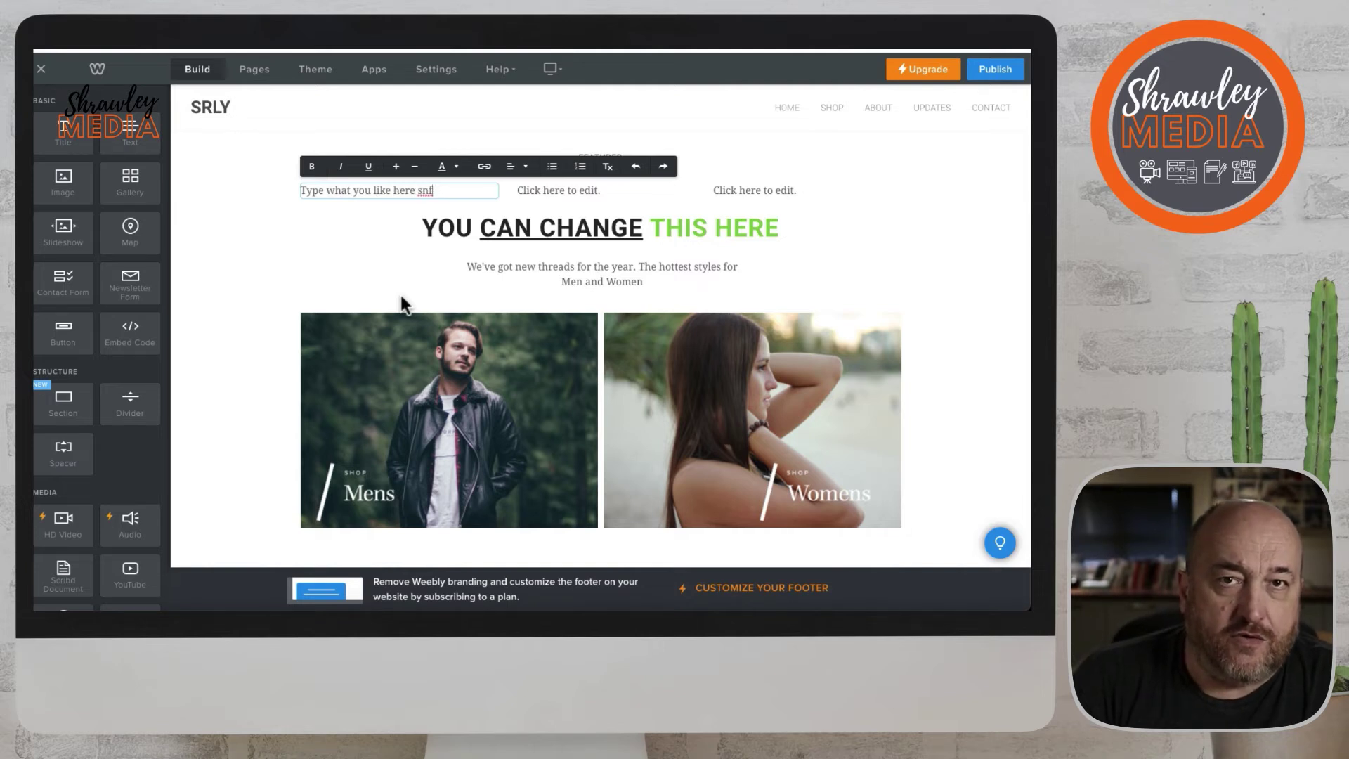
{"action": "type", "text": "an"}
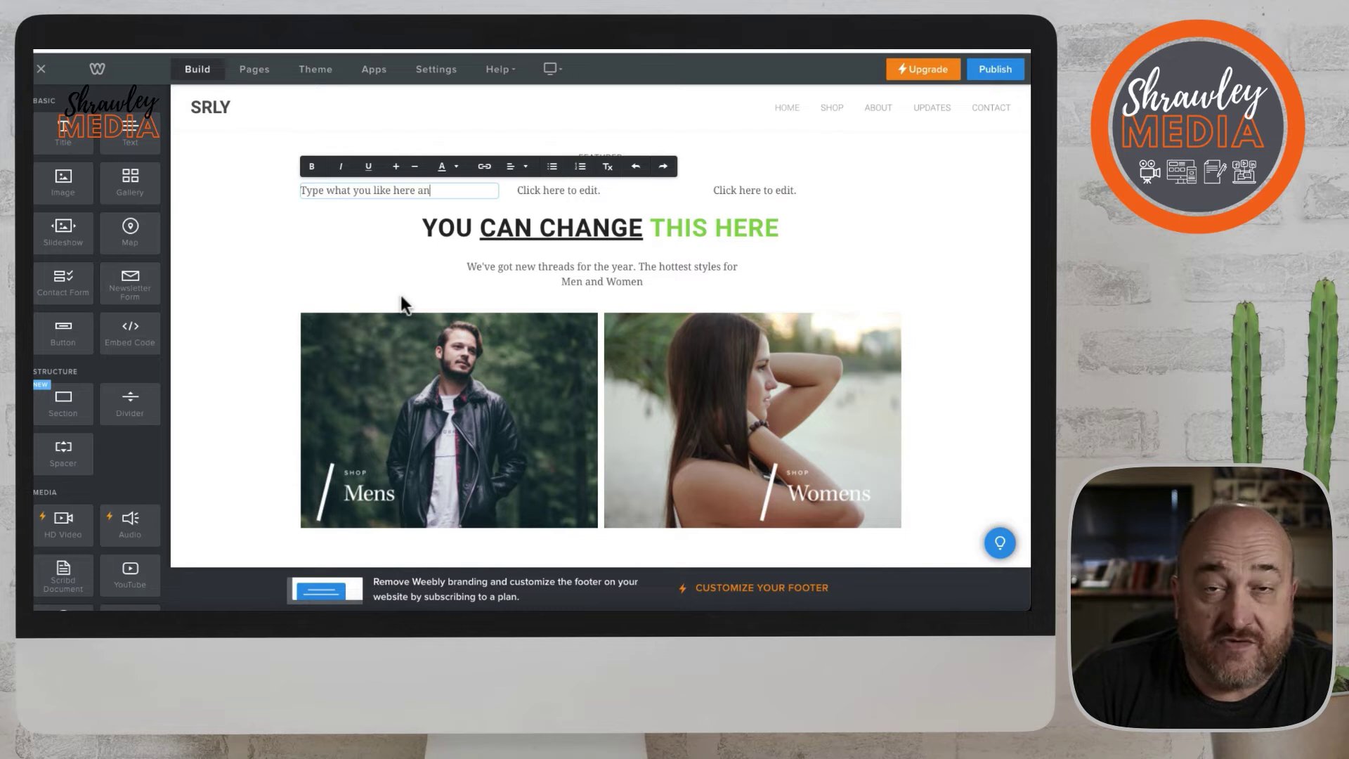
{"action": "type", "text": "d it will "}
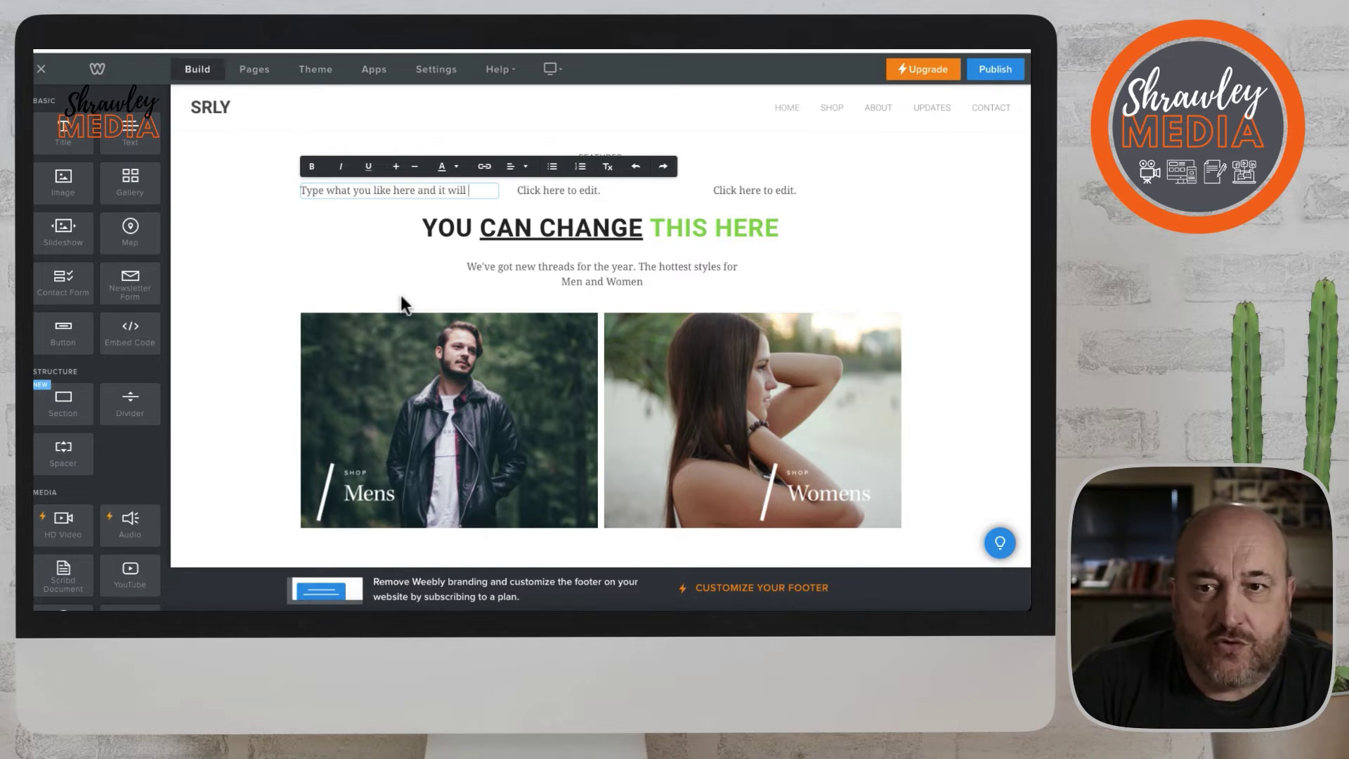
{"action": "type", "text": "format as "}
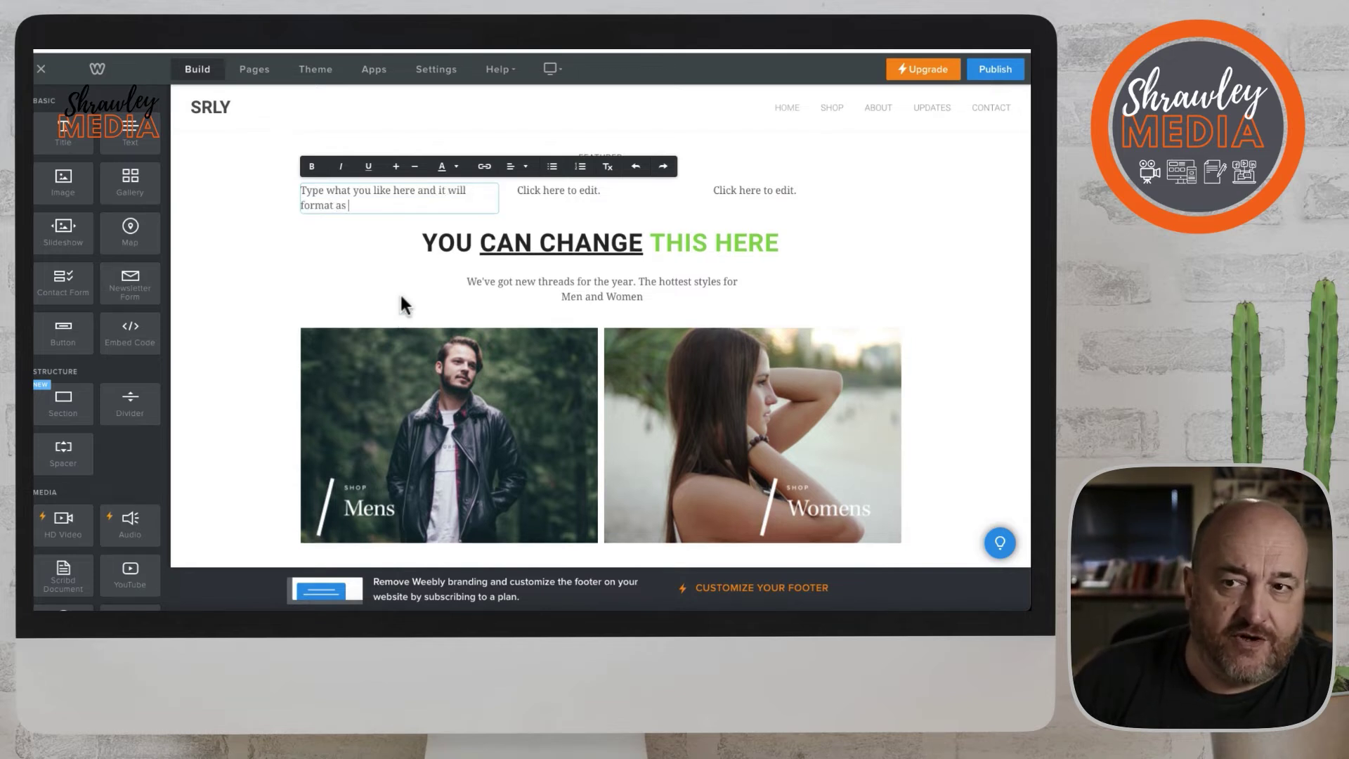
{"action": "type", "text": "per the bo"}
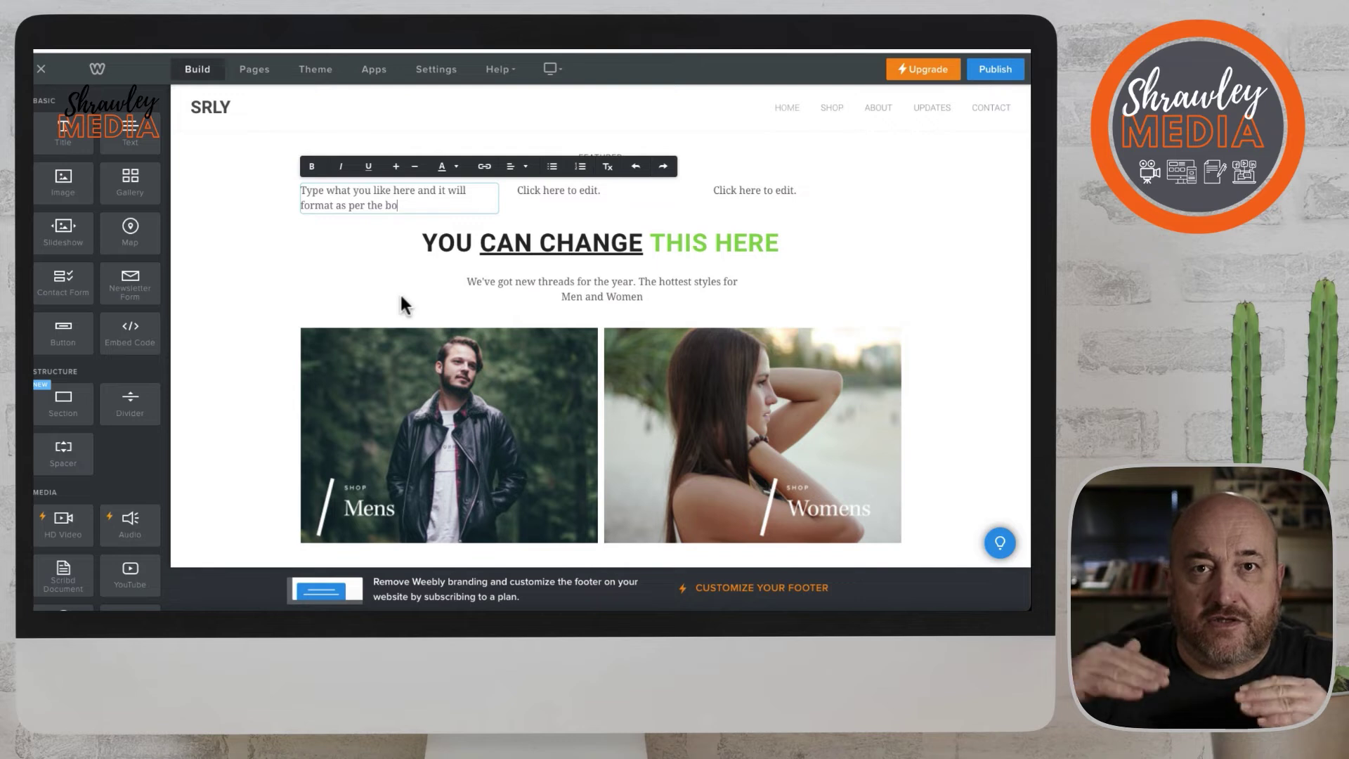
{"action": "type", "text": "dy text"}
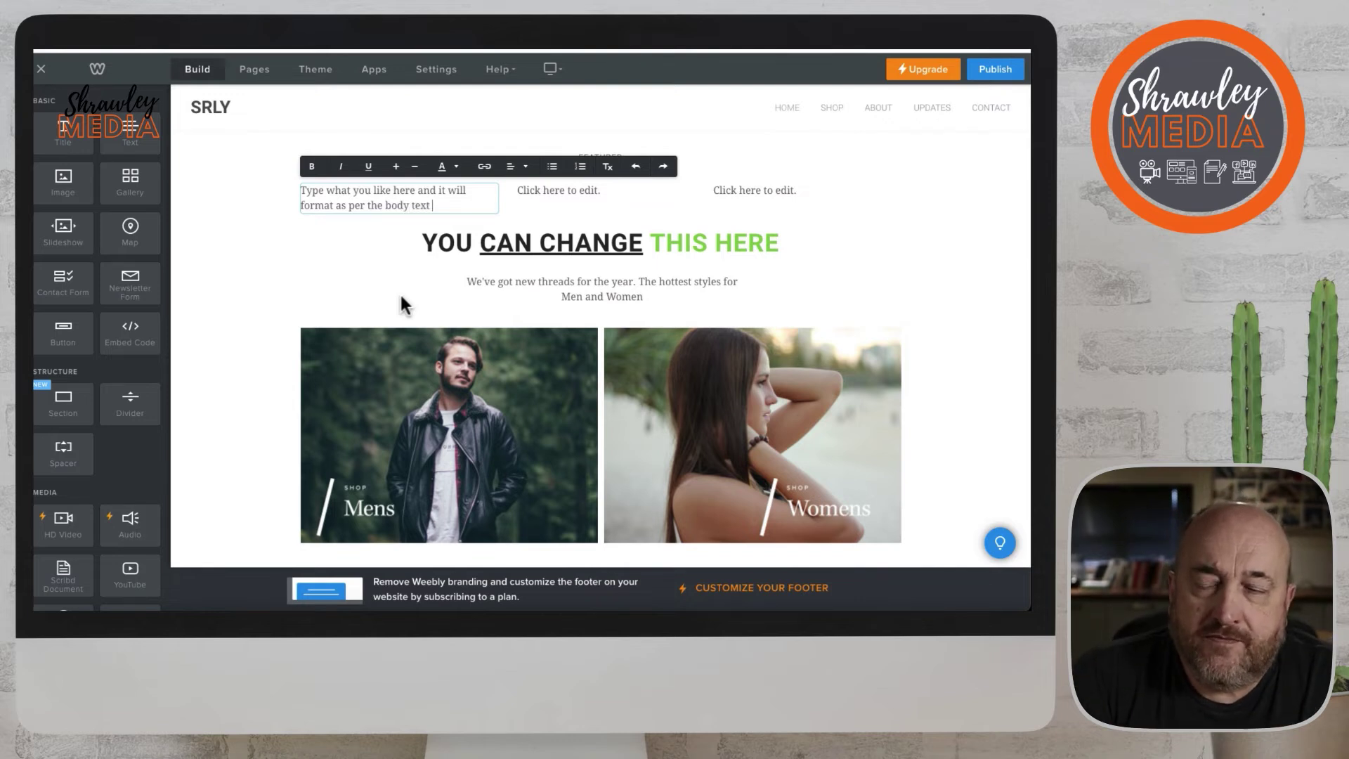
{"action": "type", "text": " defa"}
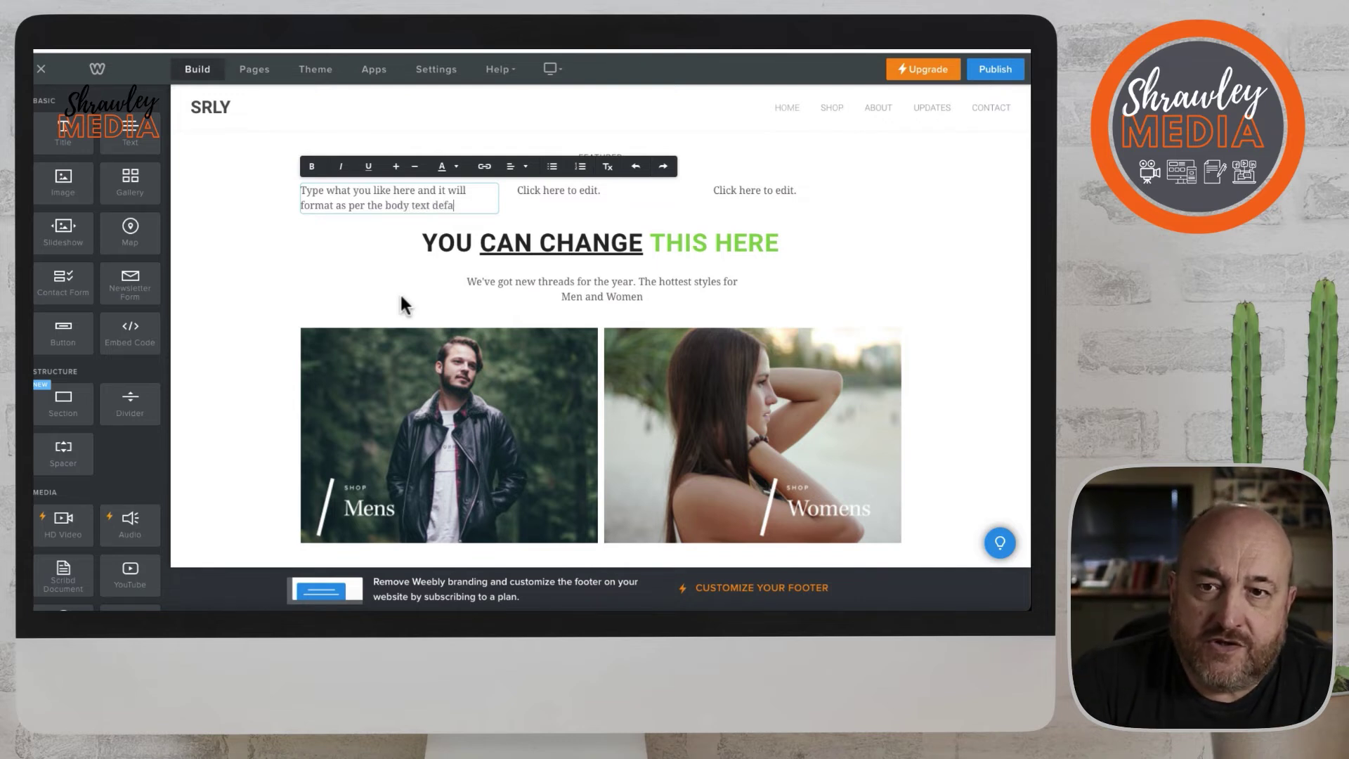
{"action": "type", "text": "ult. Y"}
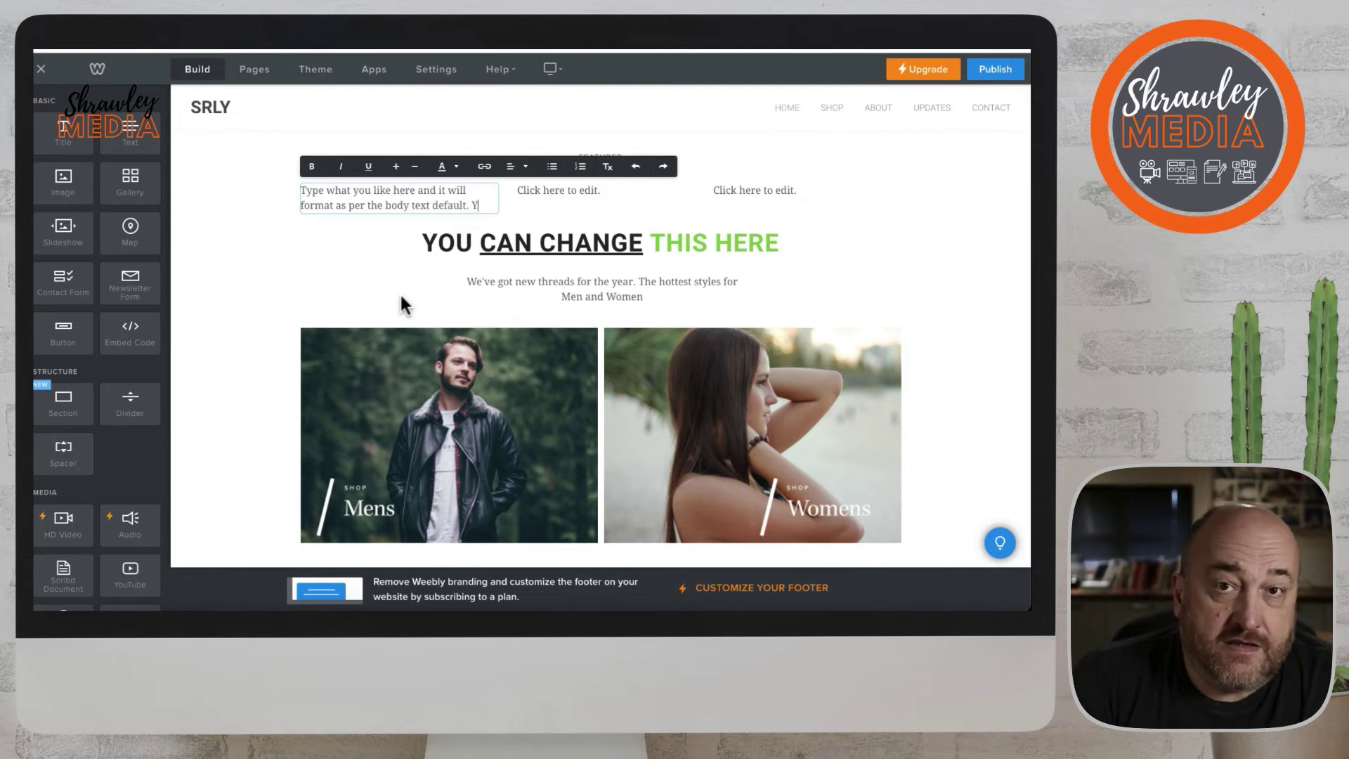
Continue the first column's text with "You can change the default in theme manager or override the default style here."
{"action": "type", "text": "ou can ch"}
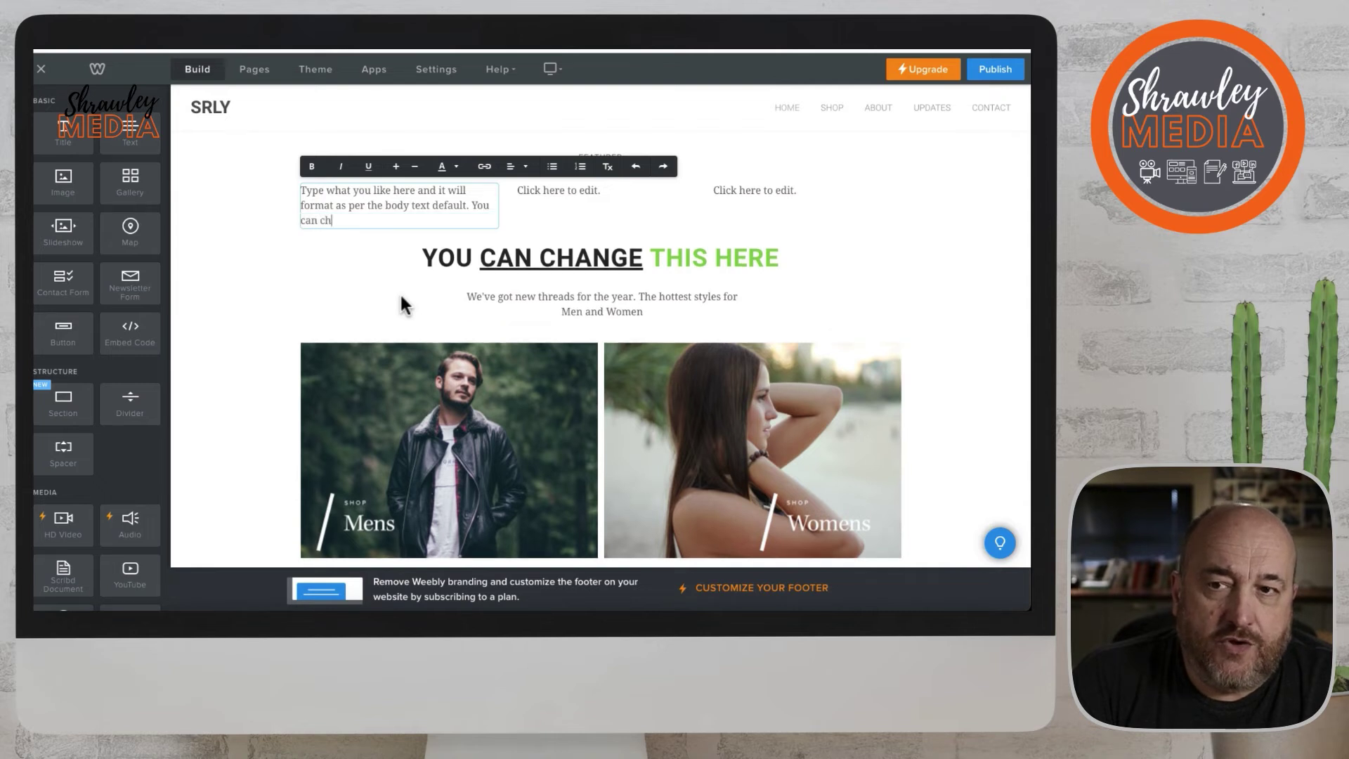
{"action": "type", "text": "ange the def"}
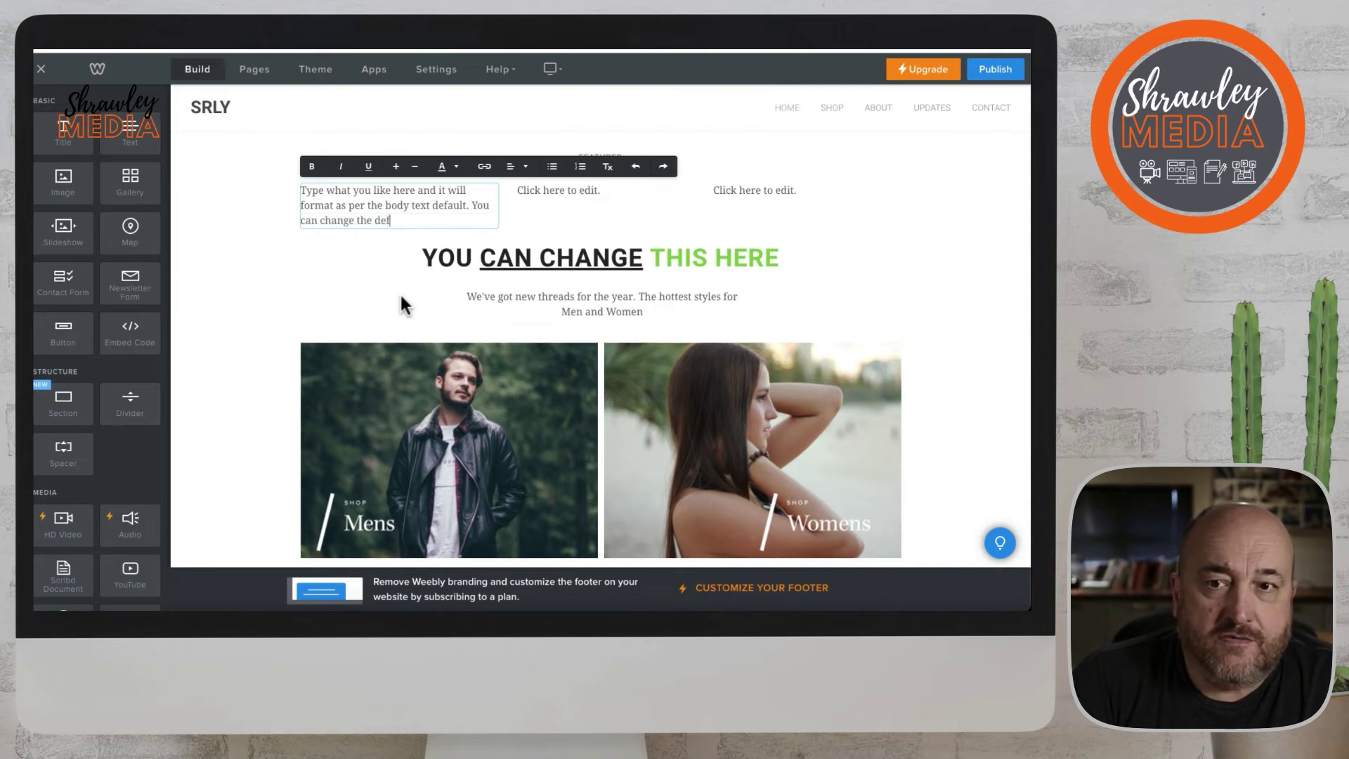
{"action": "type", "text": "ault in theme"}
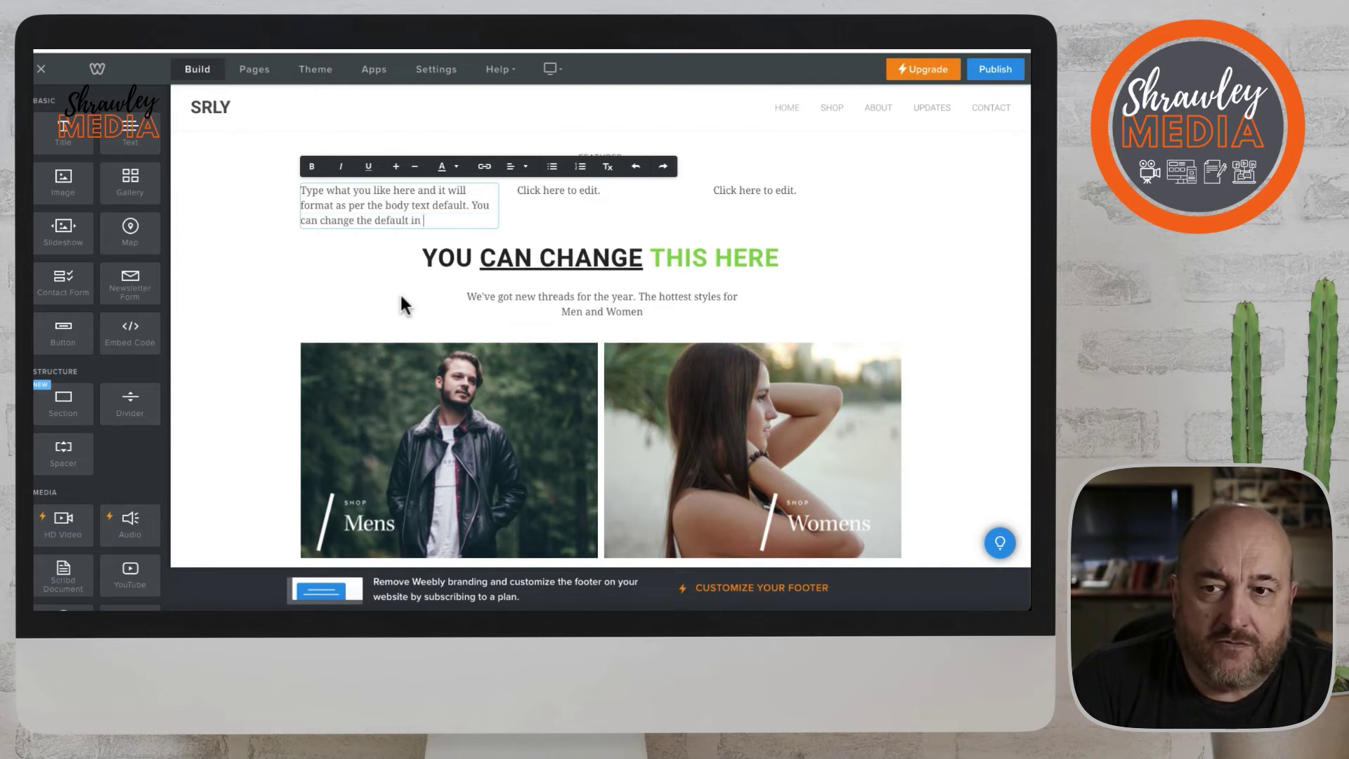
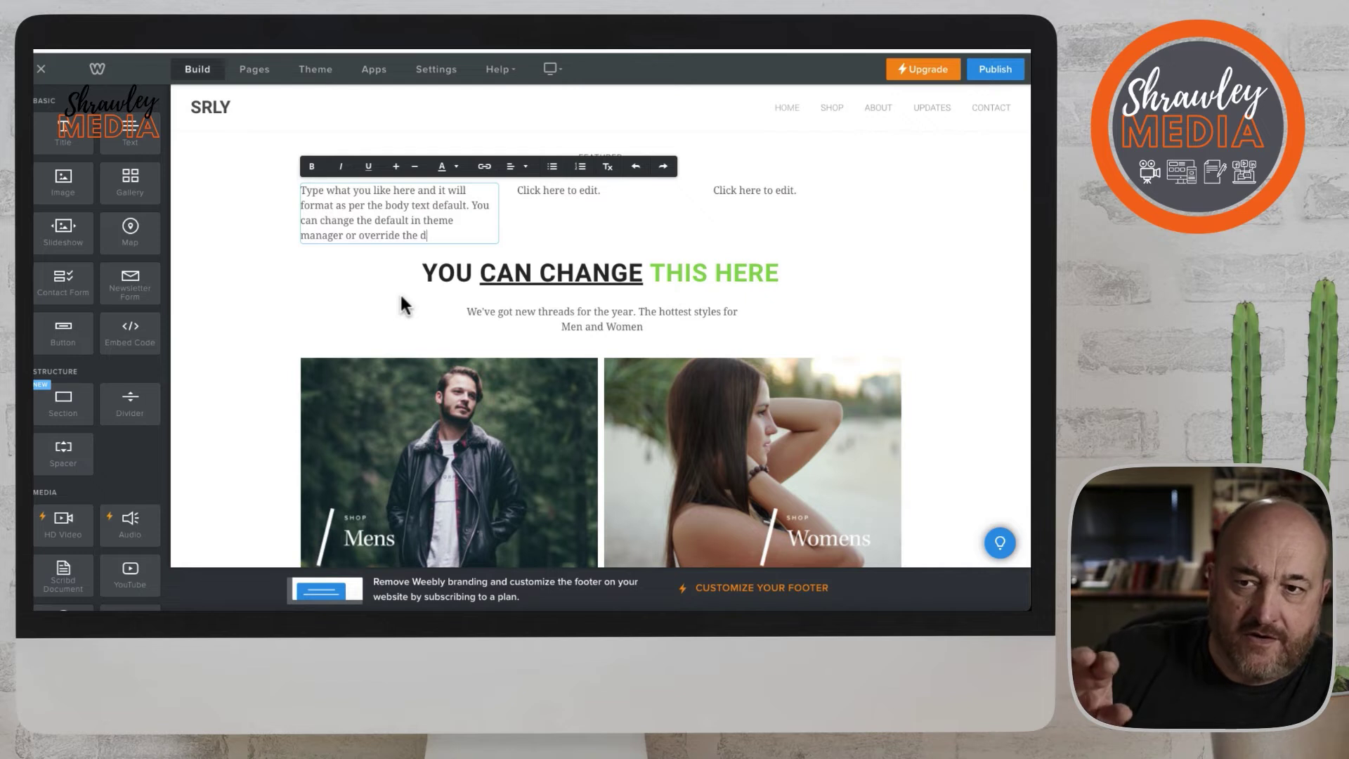
{"action": "type", "text": "st"}
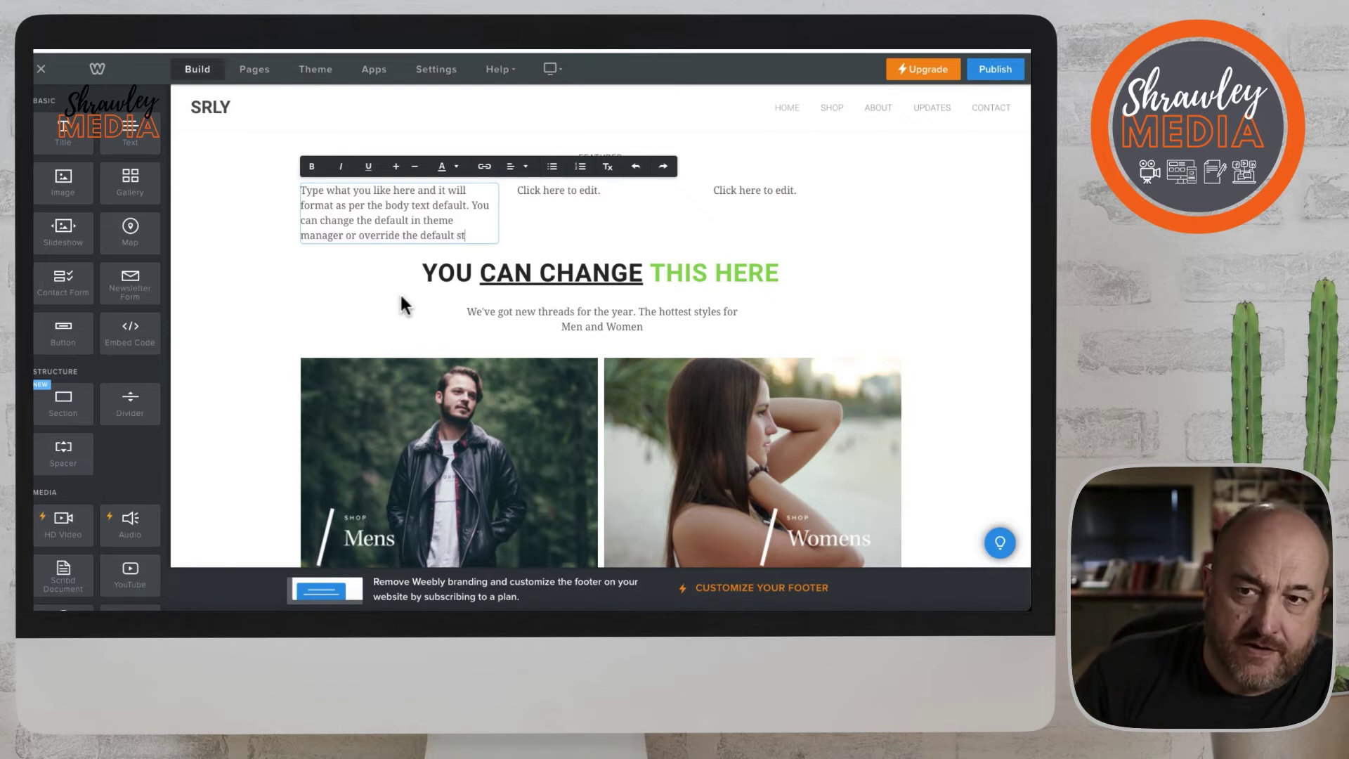
{"action": "type", "text": "yle he"}
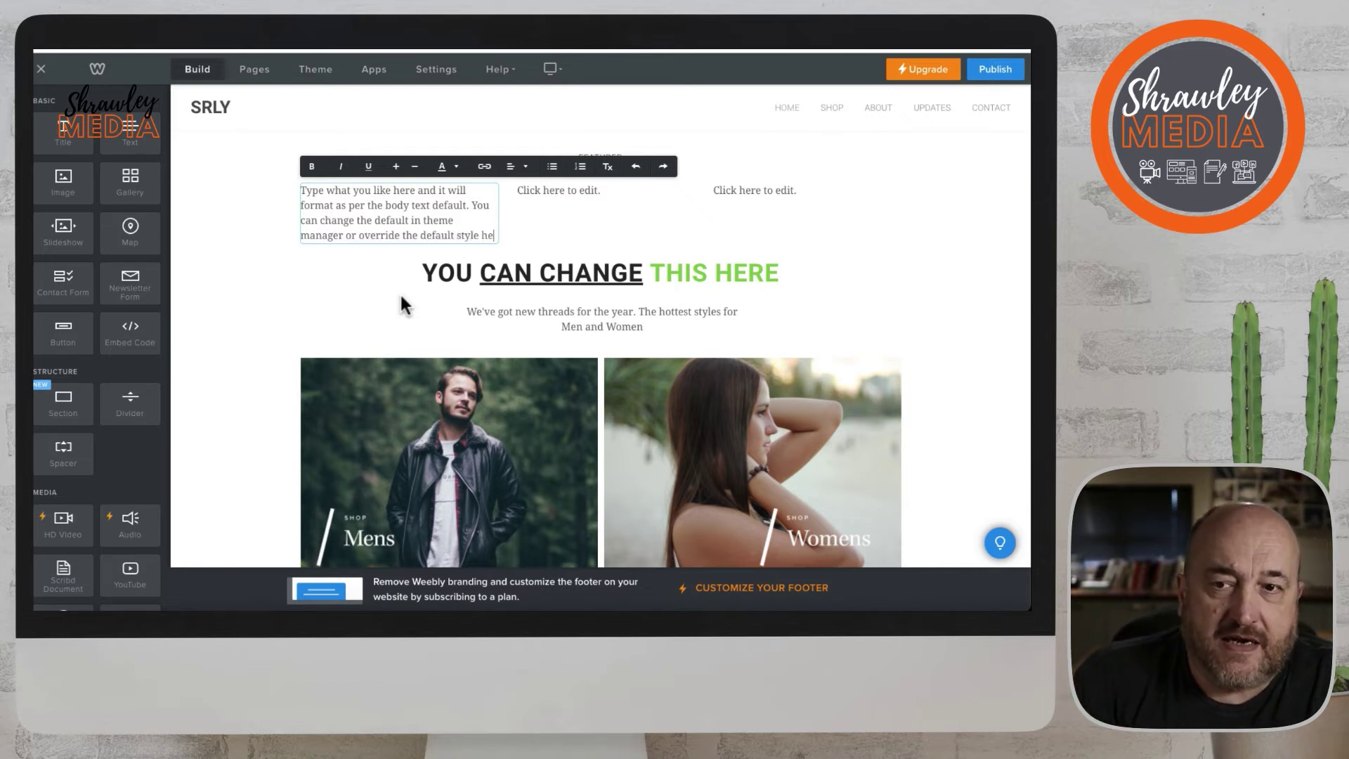
{"action": "type", "text": "re."}
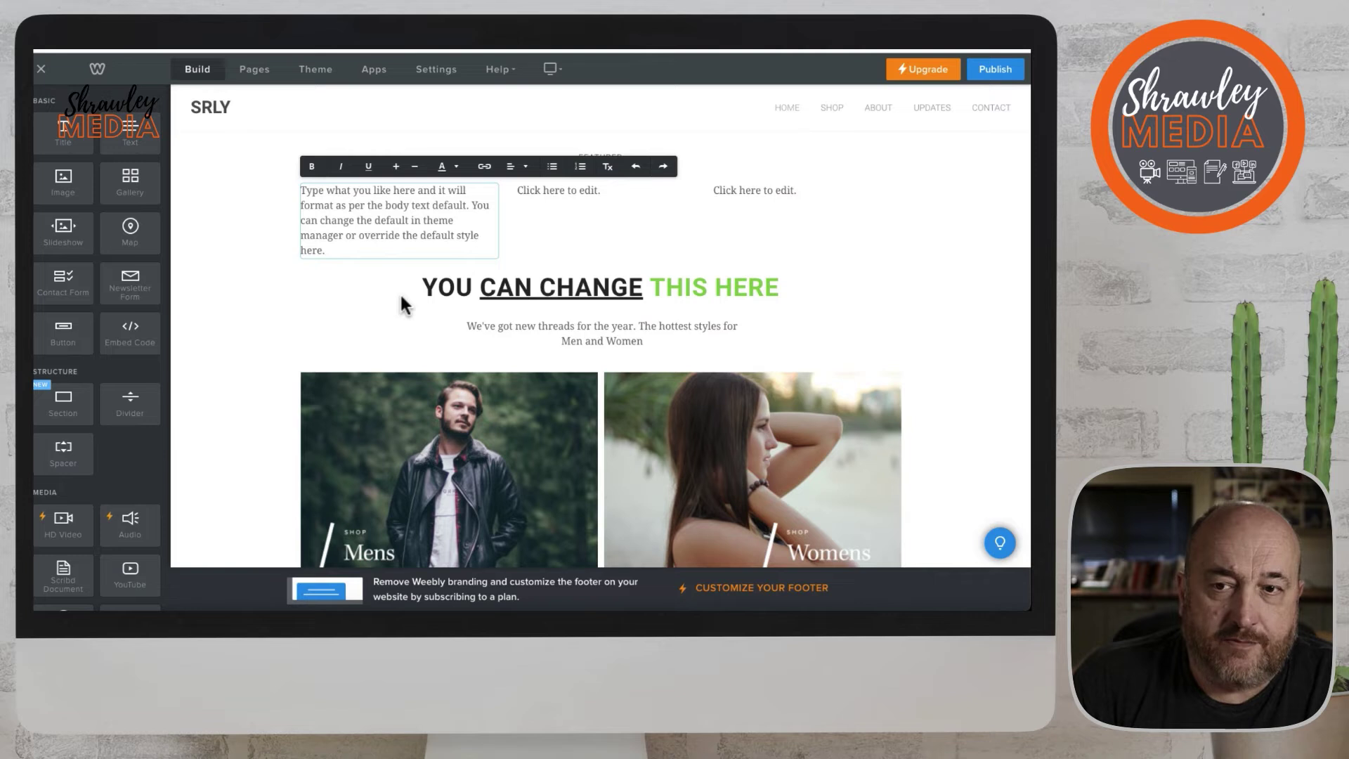
Reduce and then enlarge the text size of "override the default style here." in the first column
{"action": "left_click", "coordinate": [424, 217]}
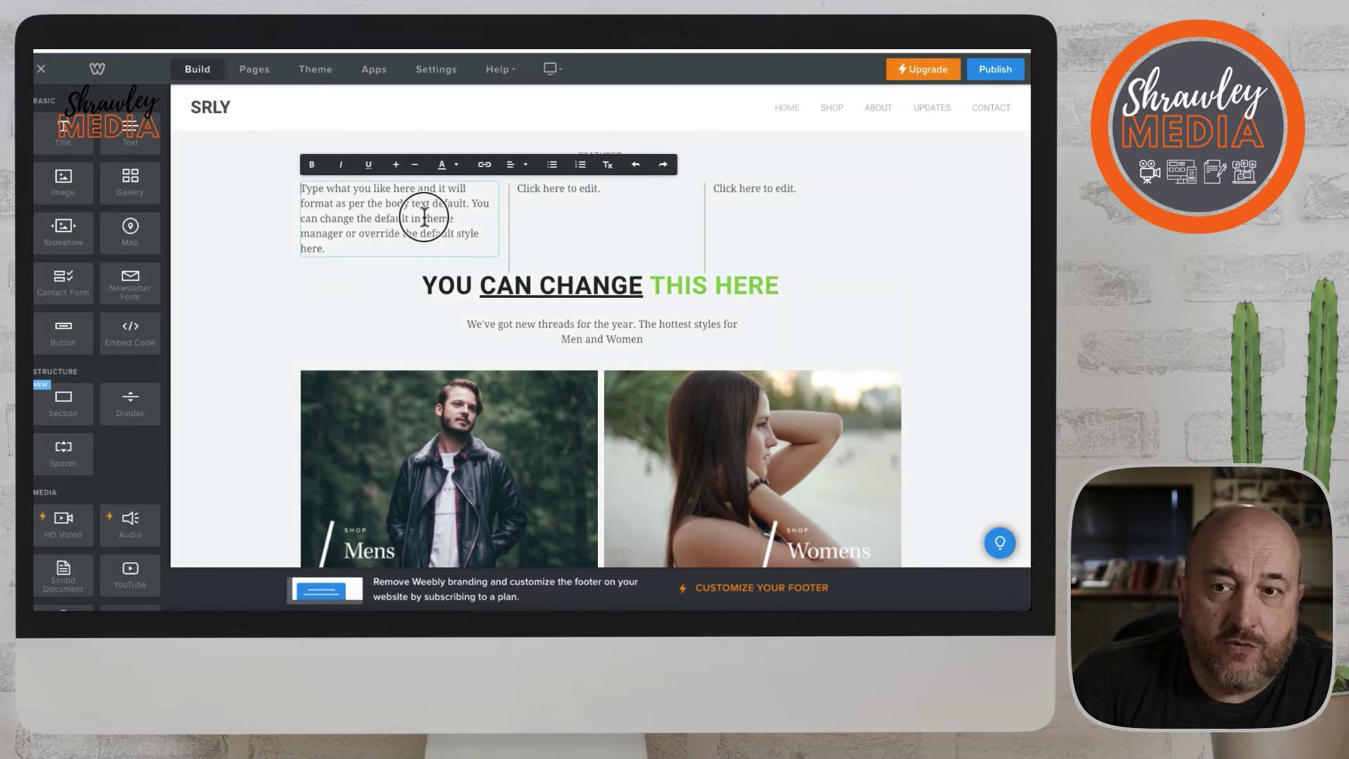
{"action": "left_click_drag", "start_coordinate": [360, 234], "coordinate": [355, 248]}
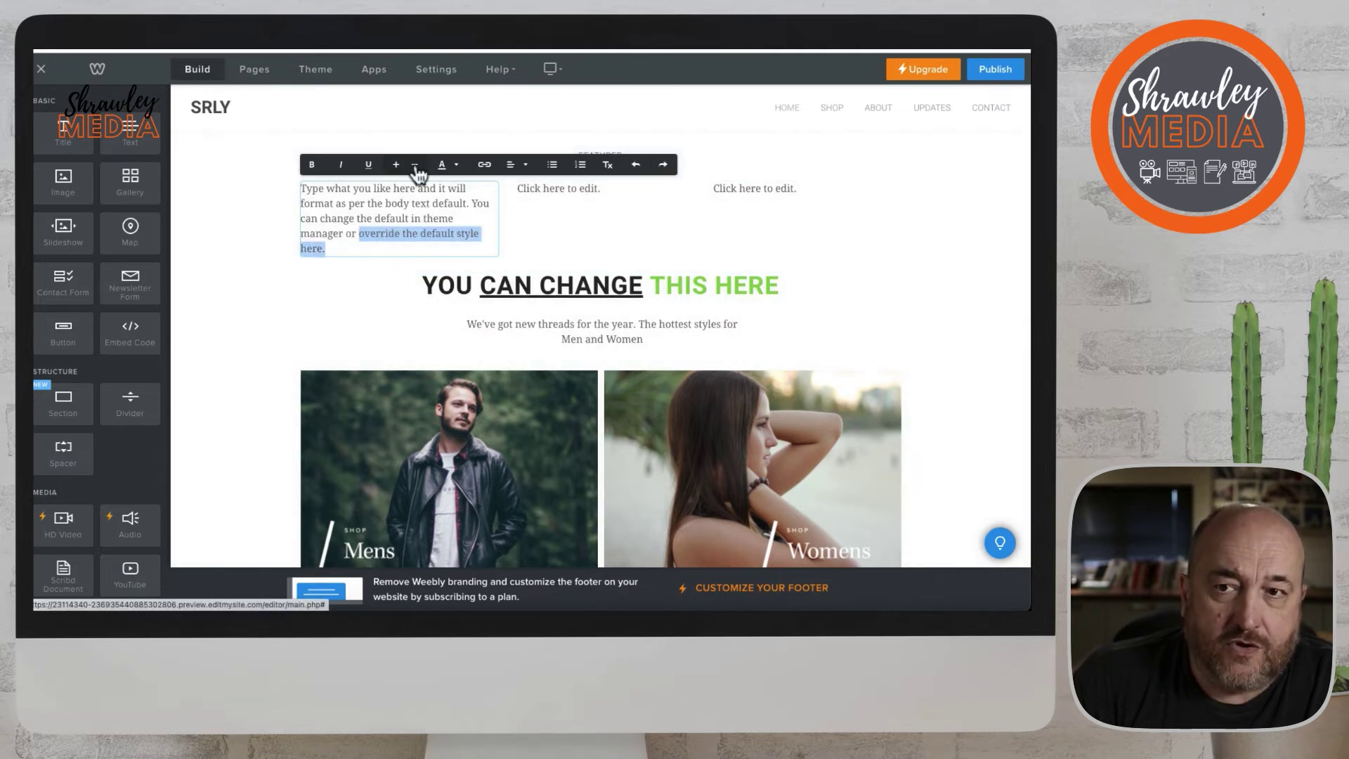
{"action": "left_click", "coordinate": [415, 166]}
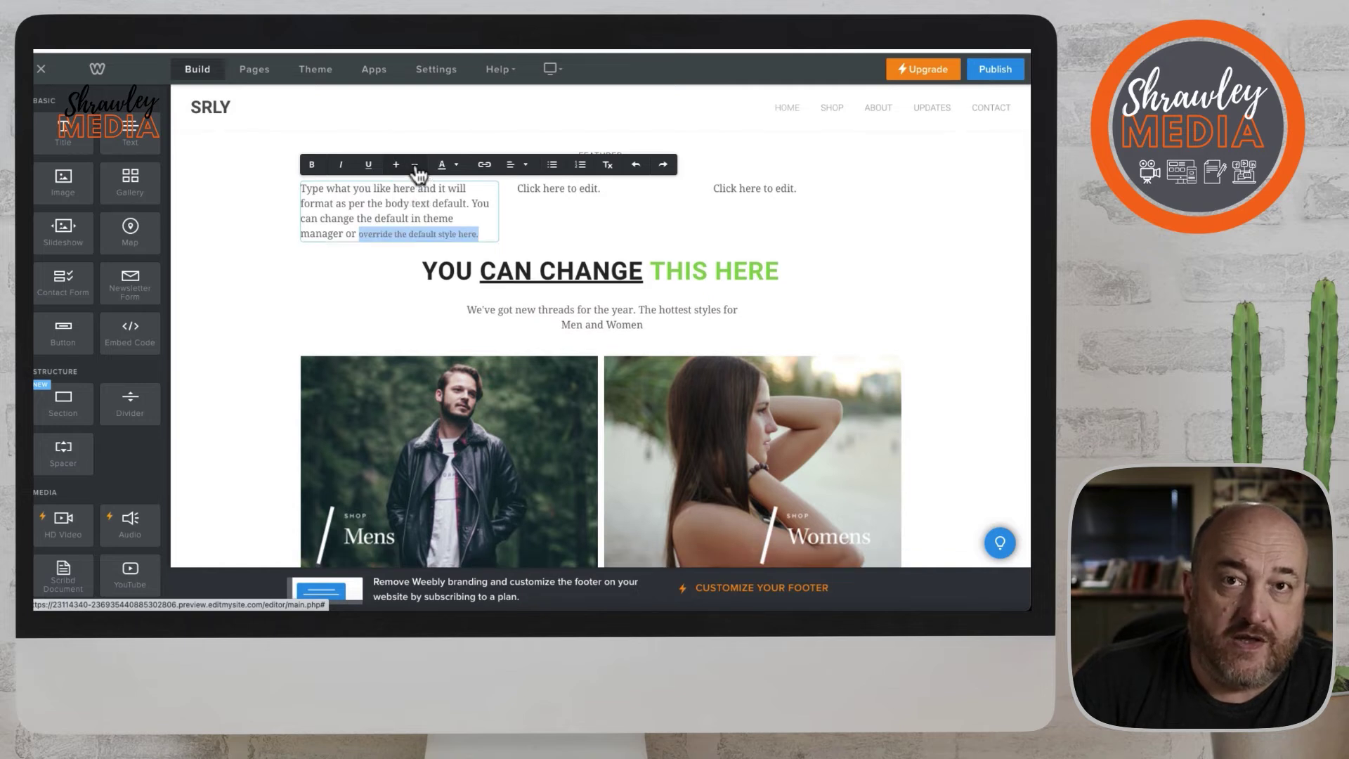
{"action": "left_click", "coordinate": [396, 165]}
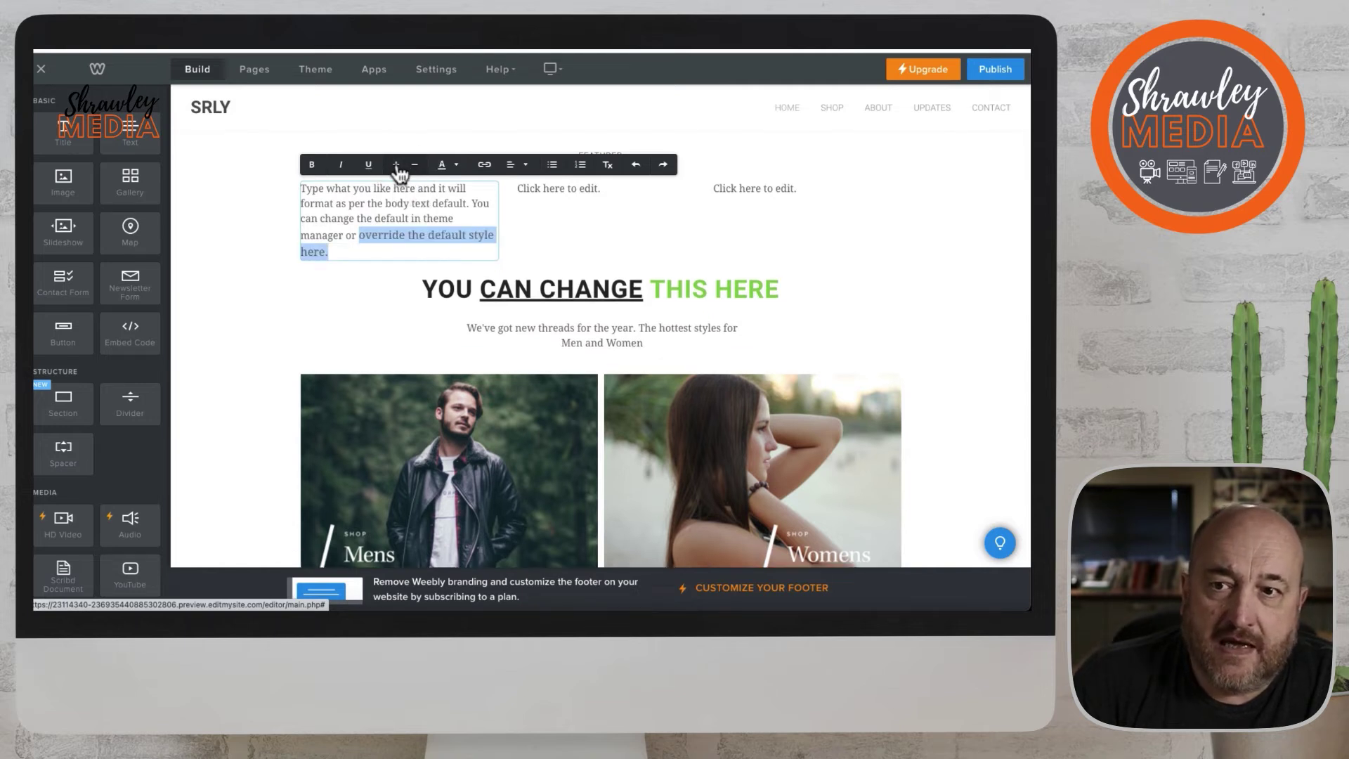
Turn bold on and off, and italic on and off, for the phrase "override the default style here."
{"action": "left_click", "coordinate": [313, 168]}
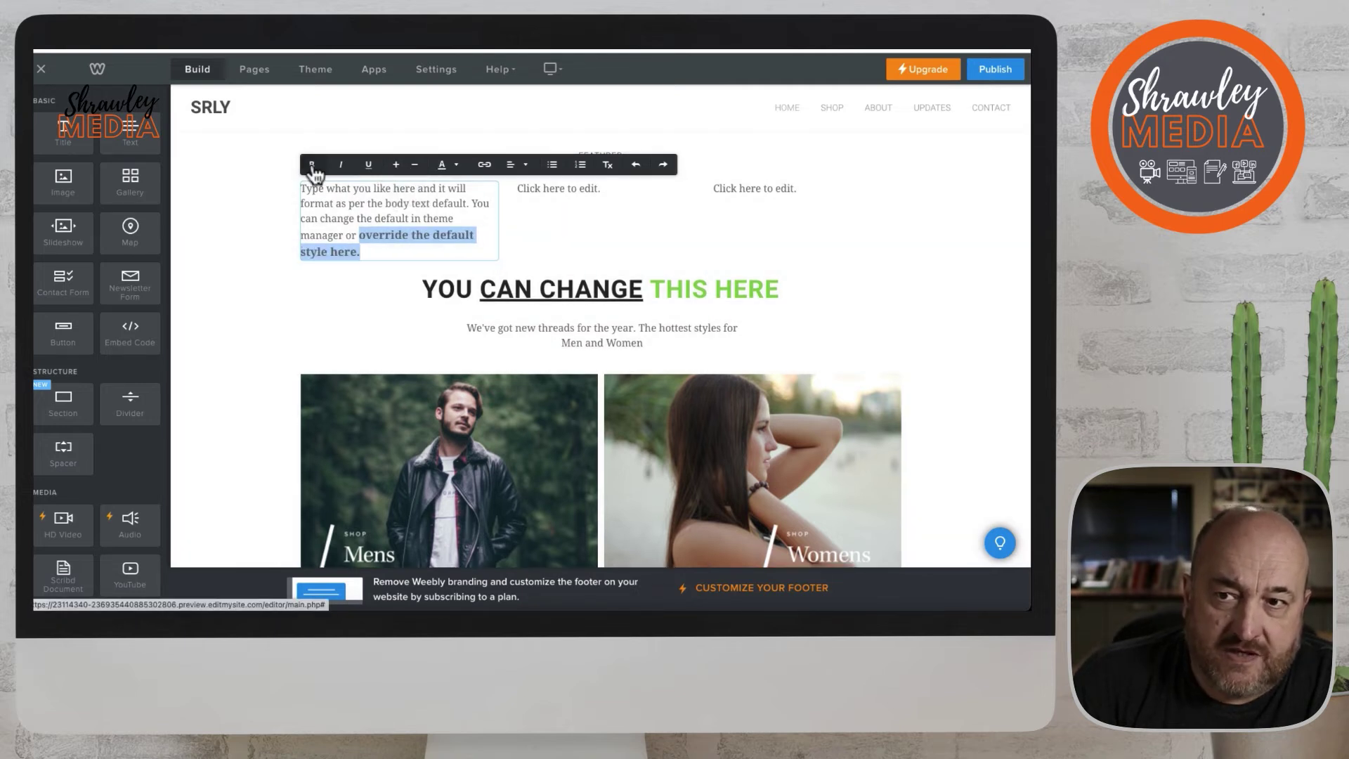
{"action": "left_click", "coordinate": [313, 168]}
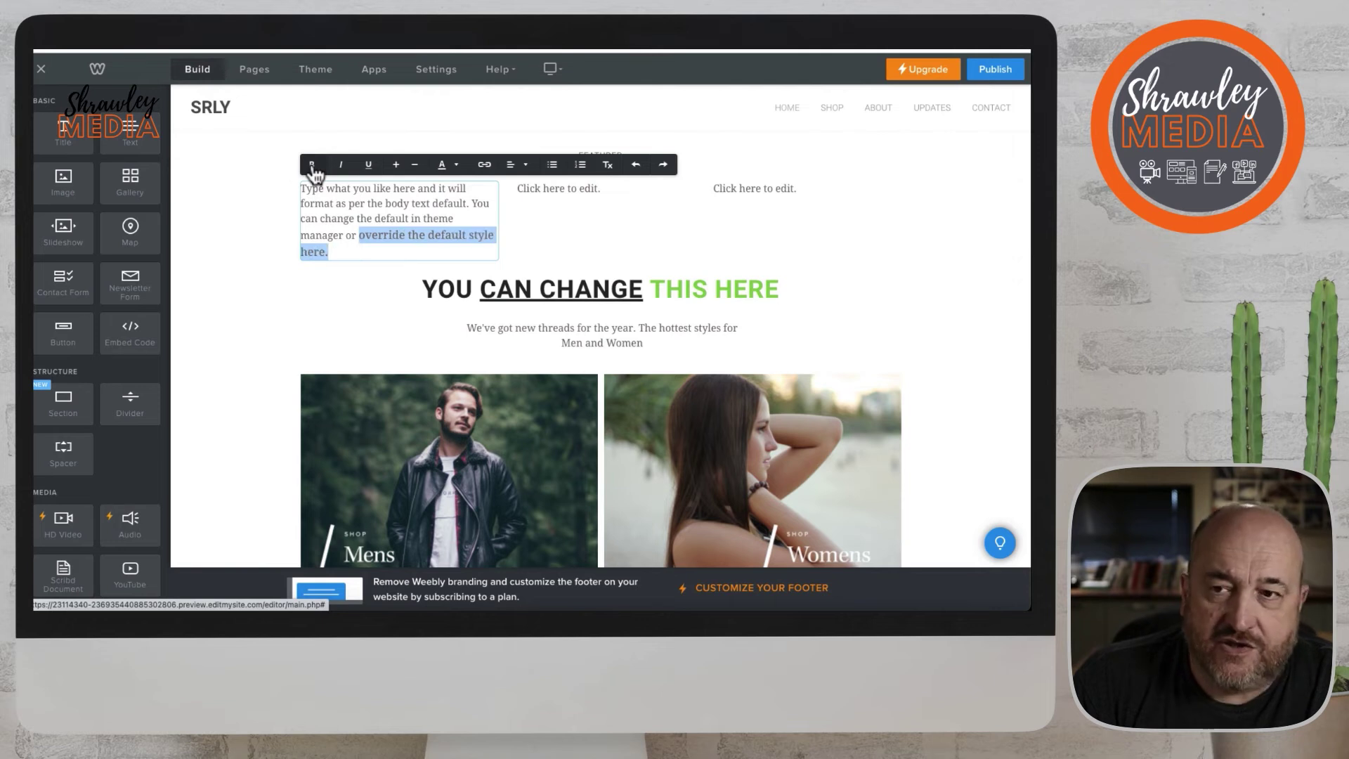
{"action": "left_click", "coordinate": [342, 169]}
{"action": "left_click", "coordinate": [343, 169]}
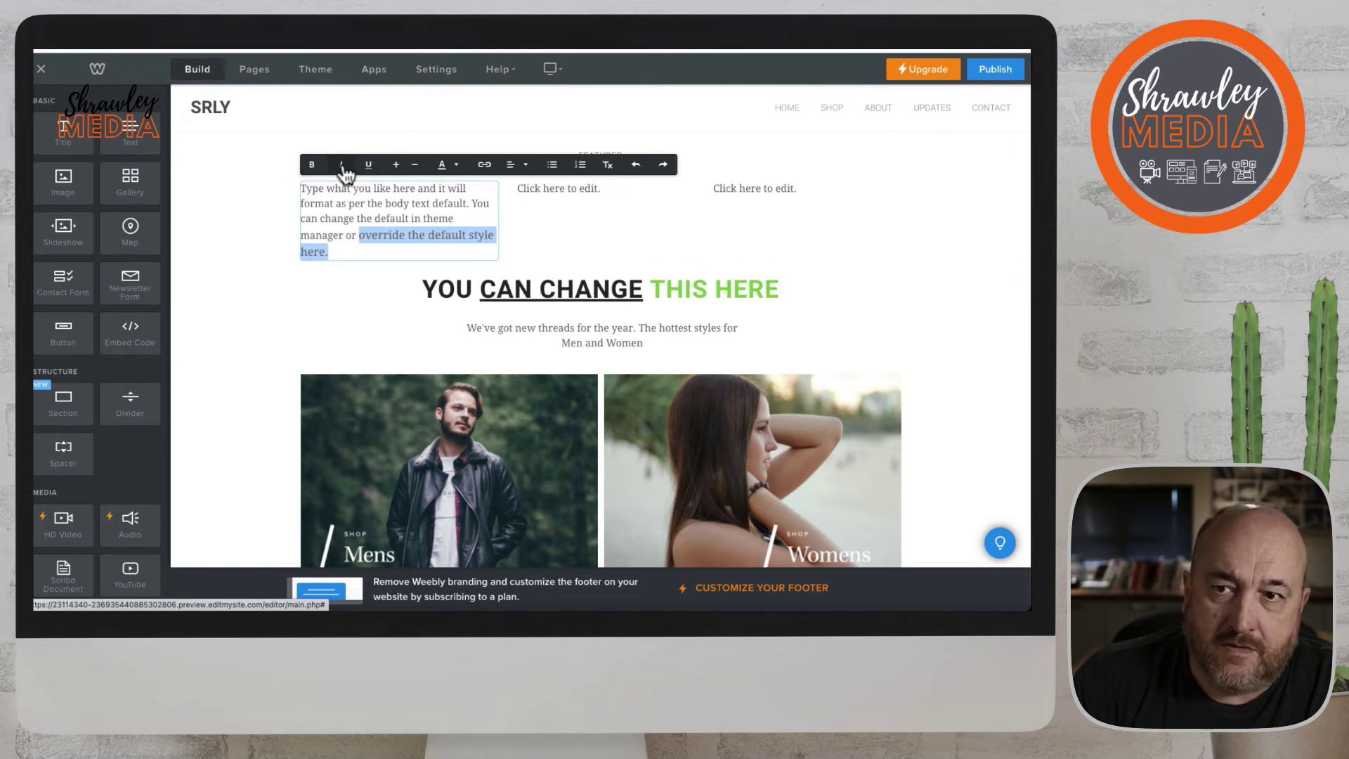
Colour the phrase "override the default style here." dark red (#ae3737)
{"action": "left_click", "coordinate": [455, 169]}
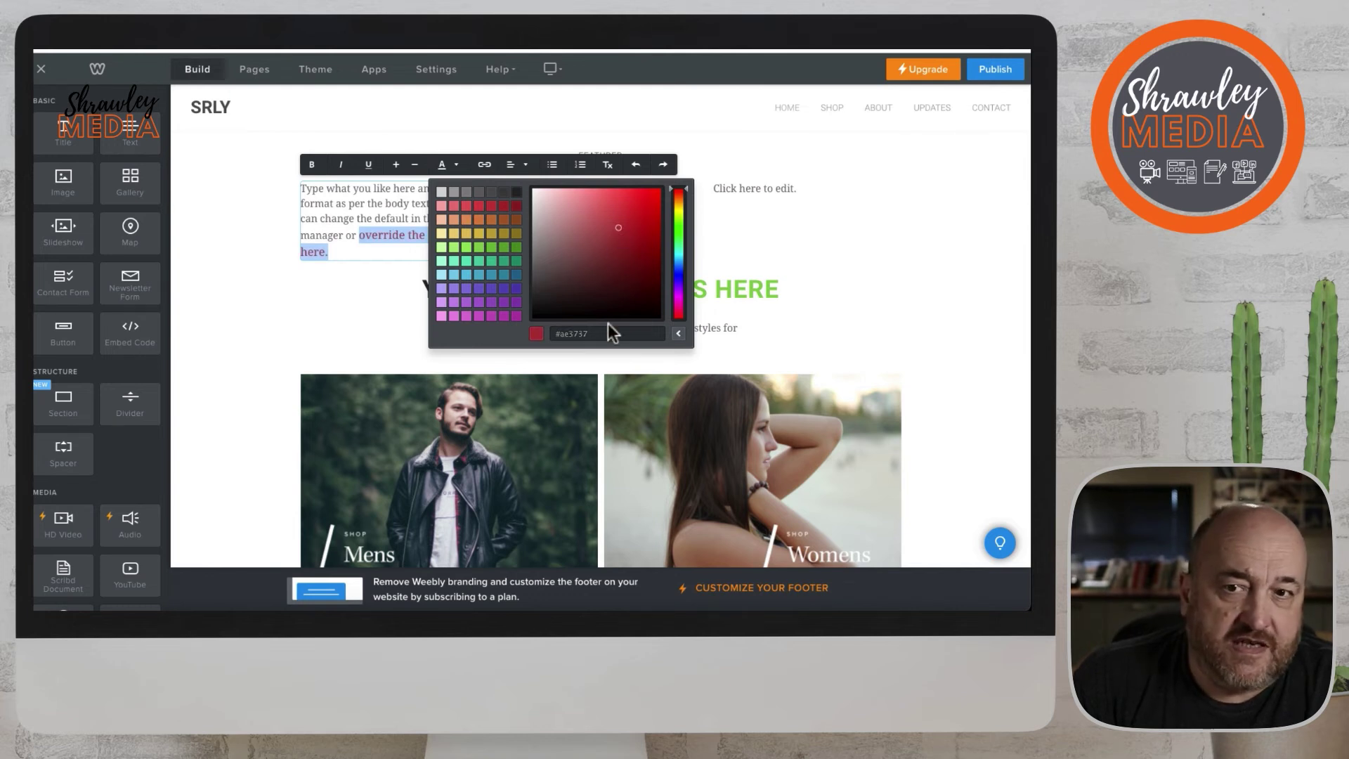
{"action": "left_click_drag", "start_coordinate": [558, 333], "coordinate": [594, 333]}
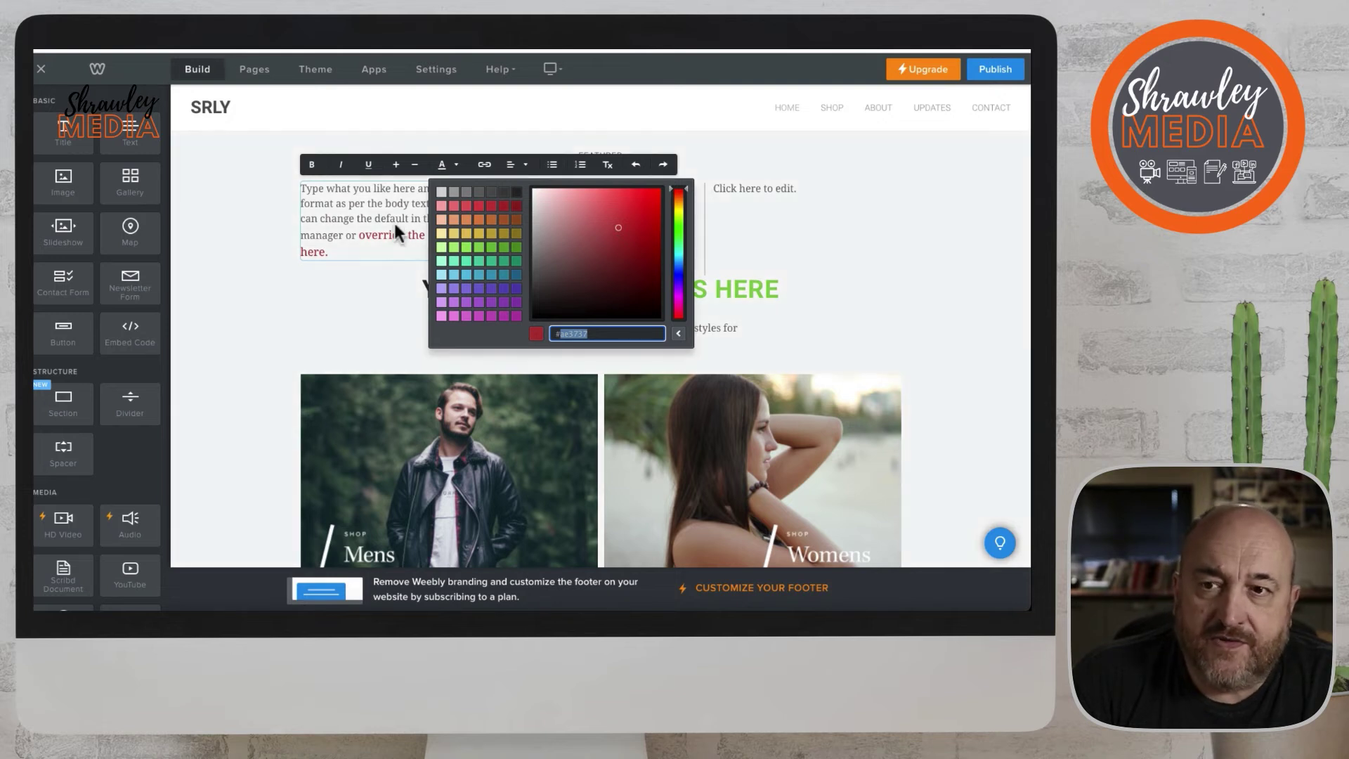
{"action": "left_click", "coordinate": [395, 219]}
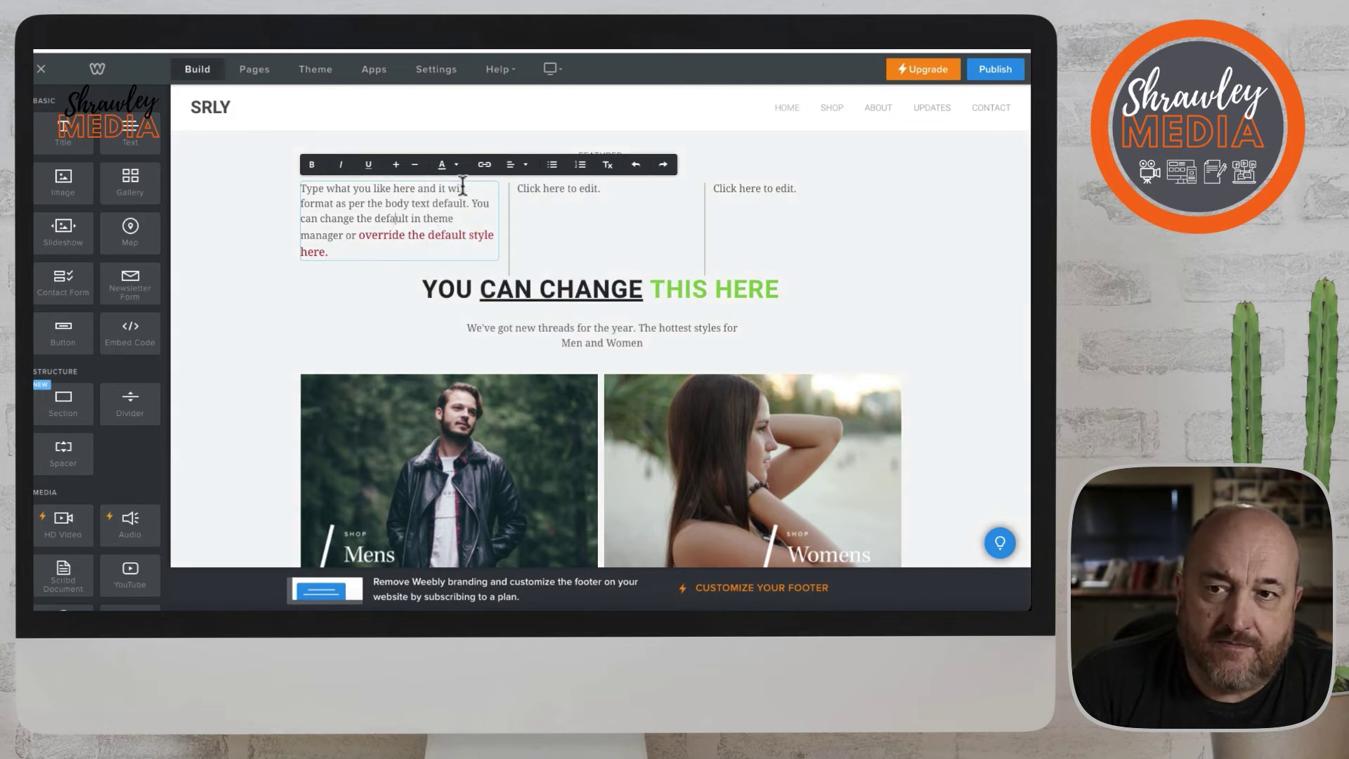
View the link type options for the words "body text" in the first column without adding a link
{"action": "left_click", "coordinate": [485, 169]}
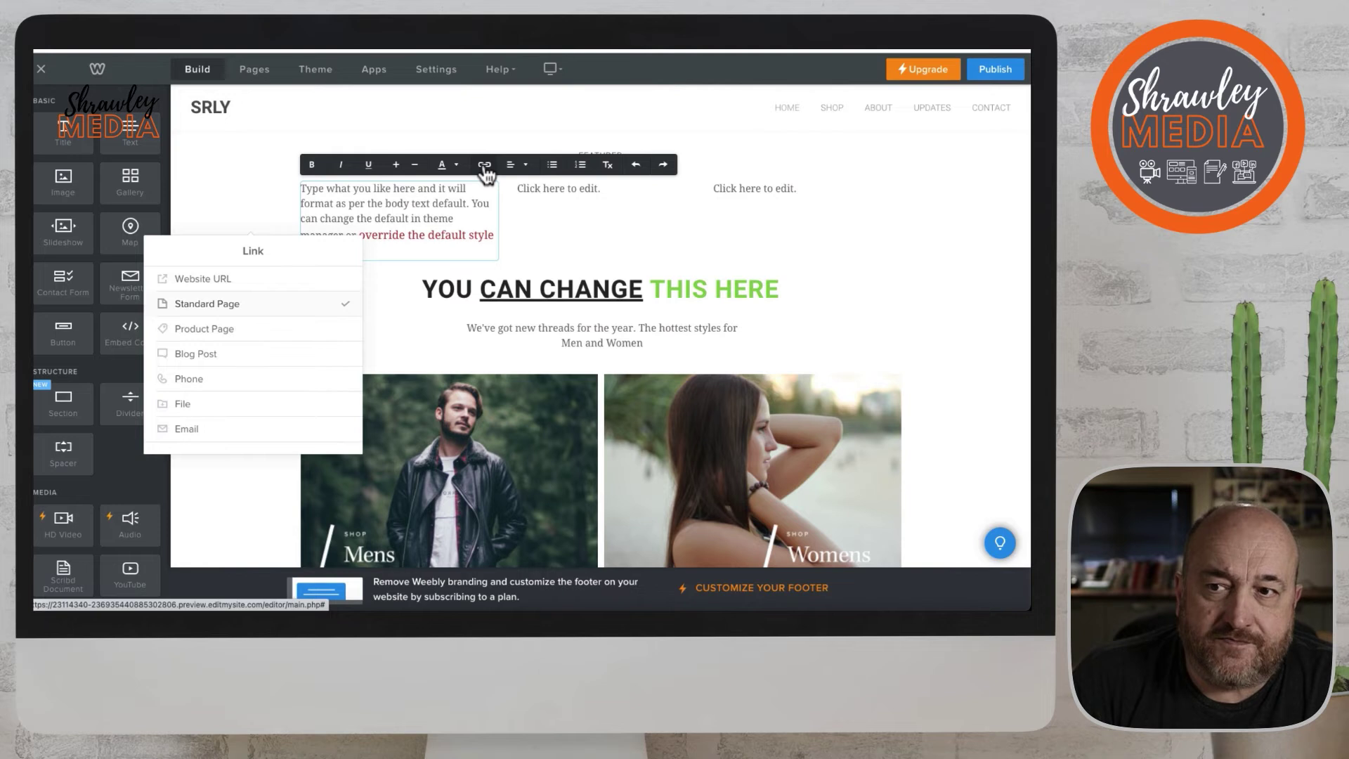
{"action": "left_click_drag", "start_coordinate": [373, 202], "coordinate": [432, 204]}
{"action": "left_click", "coordinate": [362, 218]}
{"action": "left_click", "coordinate": [485, 166]}
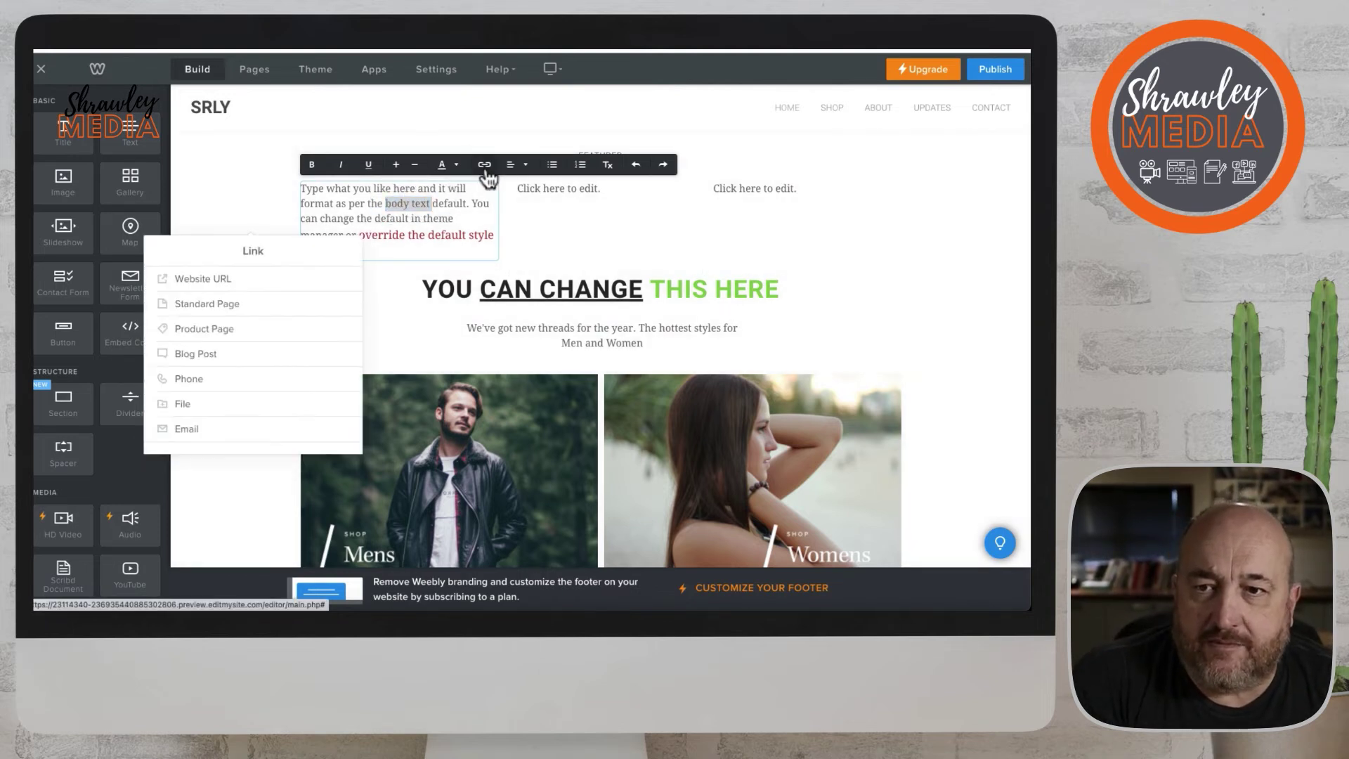
{"action": "left_click", "coordinate": [506, 206]}
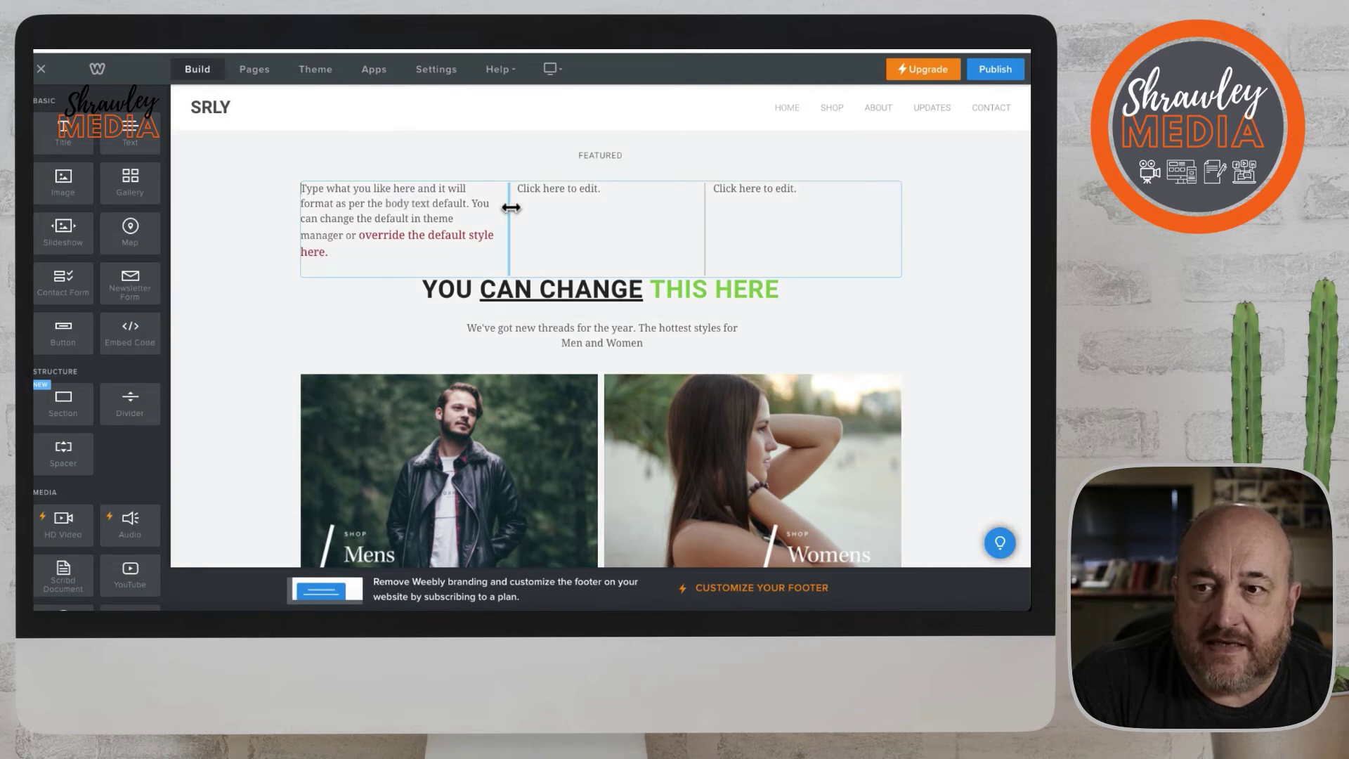
Try centre and right alignment on the first column's whole paragraph, and finish with it justified
{"action": "left_click_drag", "start_coordinate": [412, 250], "coordinate": [286, 193]}
{"action": "left_click", "coordinate": [511, 166]}
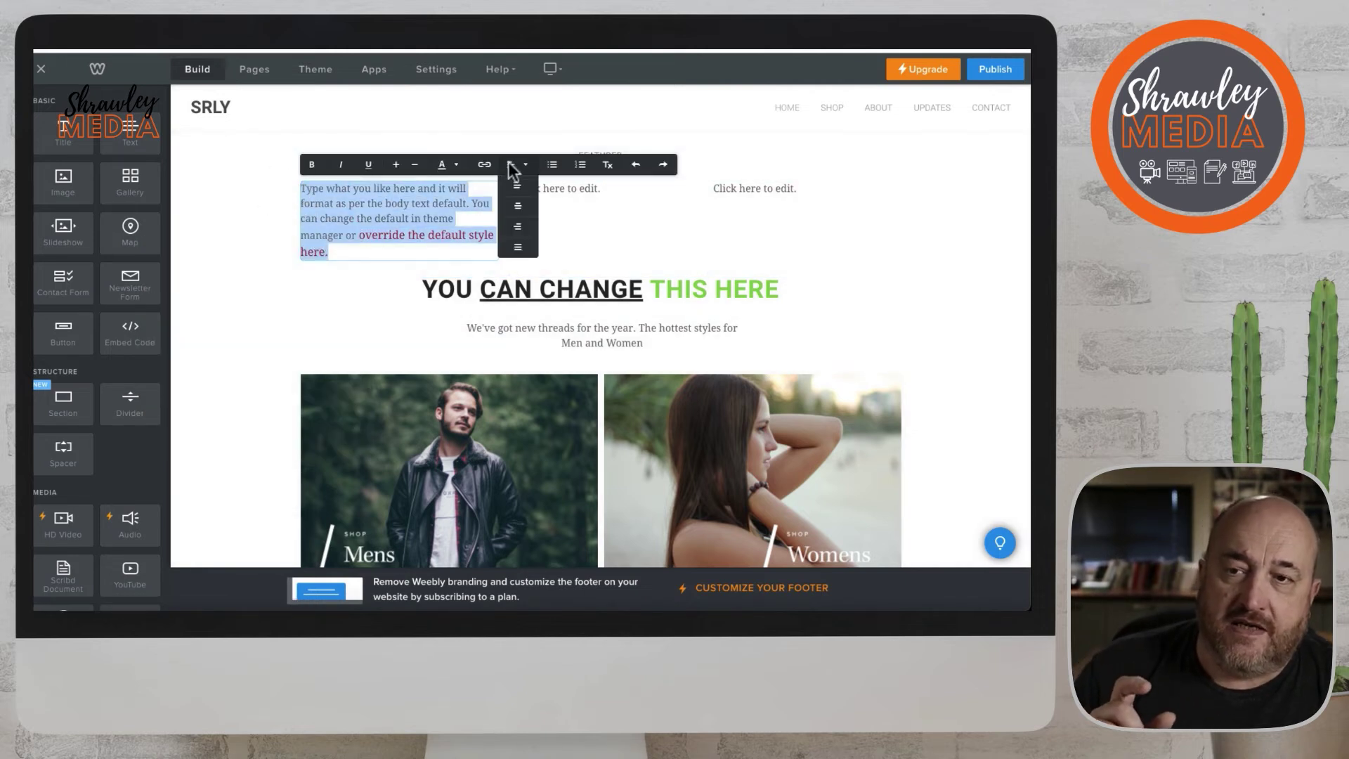
{"action": "left_click", "coordinate": [517, 205]}
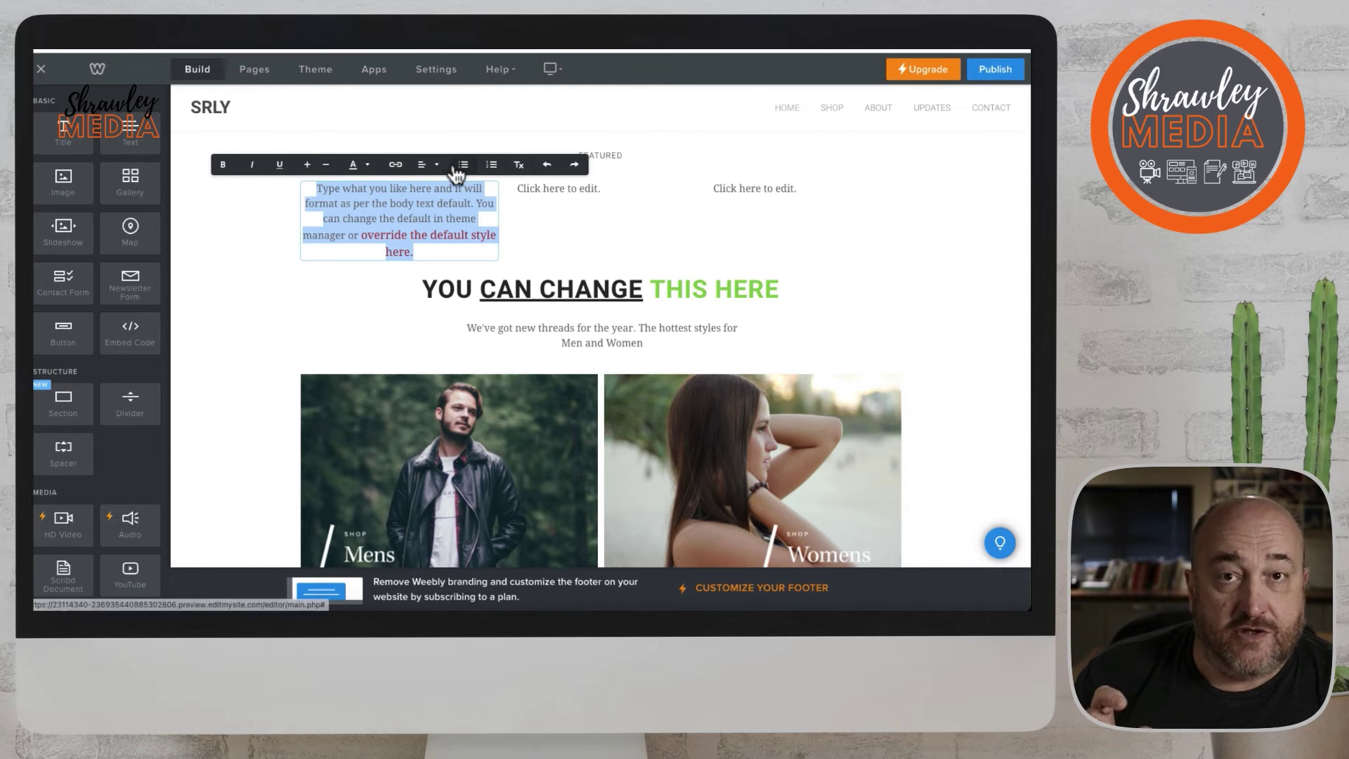
{"action": "left_click", "coordinate": [427, 165]}
{"action": "left_click", "coordinate": [432, 232]}
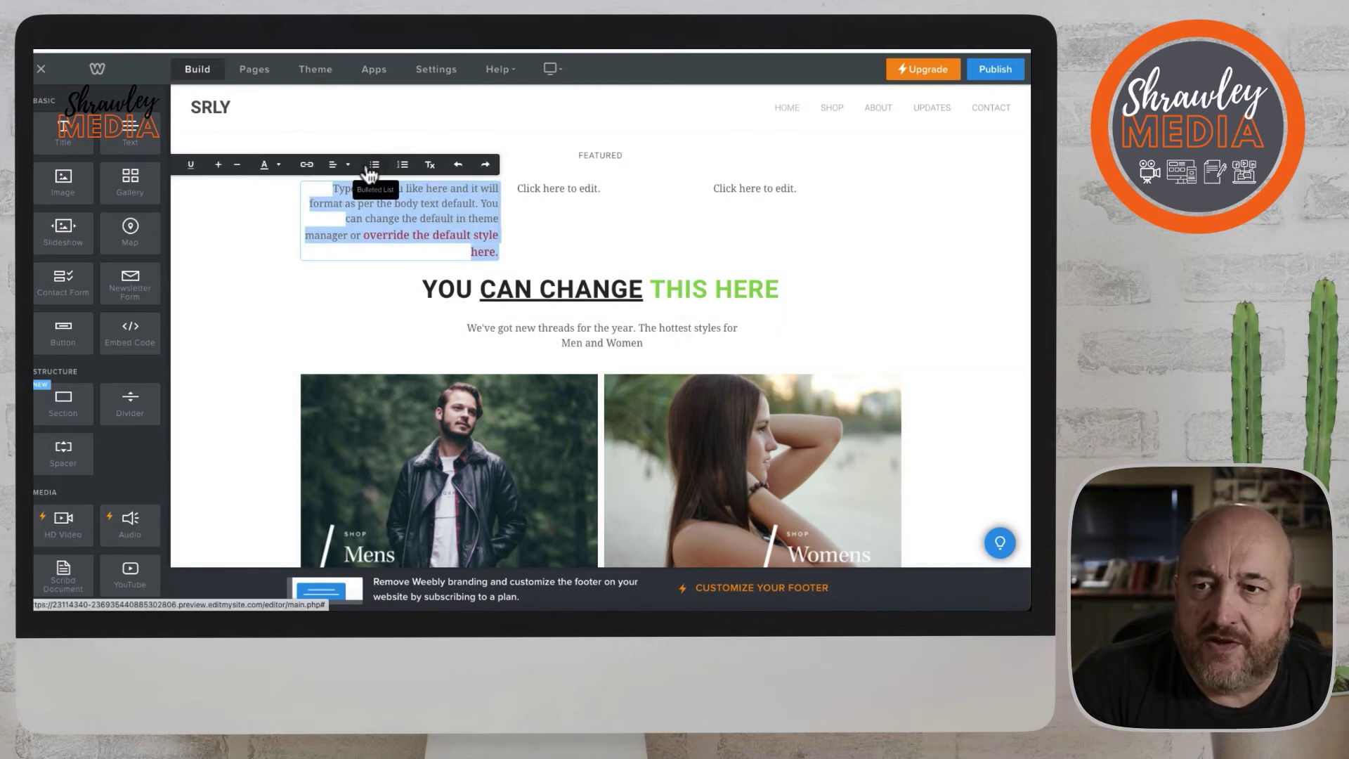
{"action": "left_click", "coordinate": [343, 164]}
{"action": "left_click", "coordinate": [340, 245]}
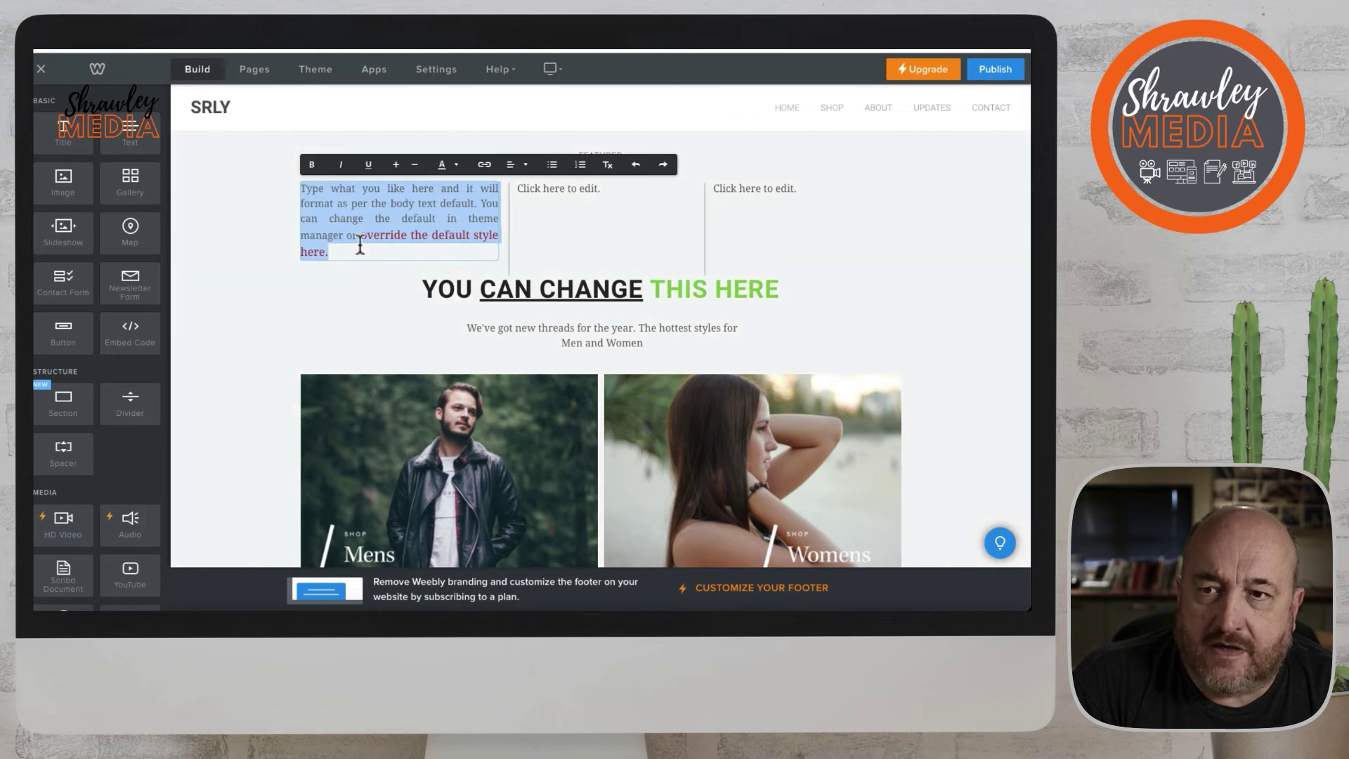
{"action": "left_click", "coordinate": [530, 237]}
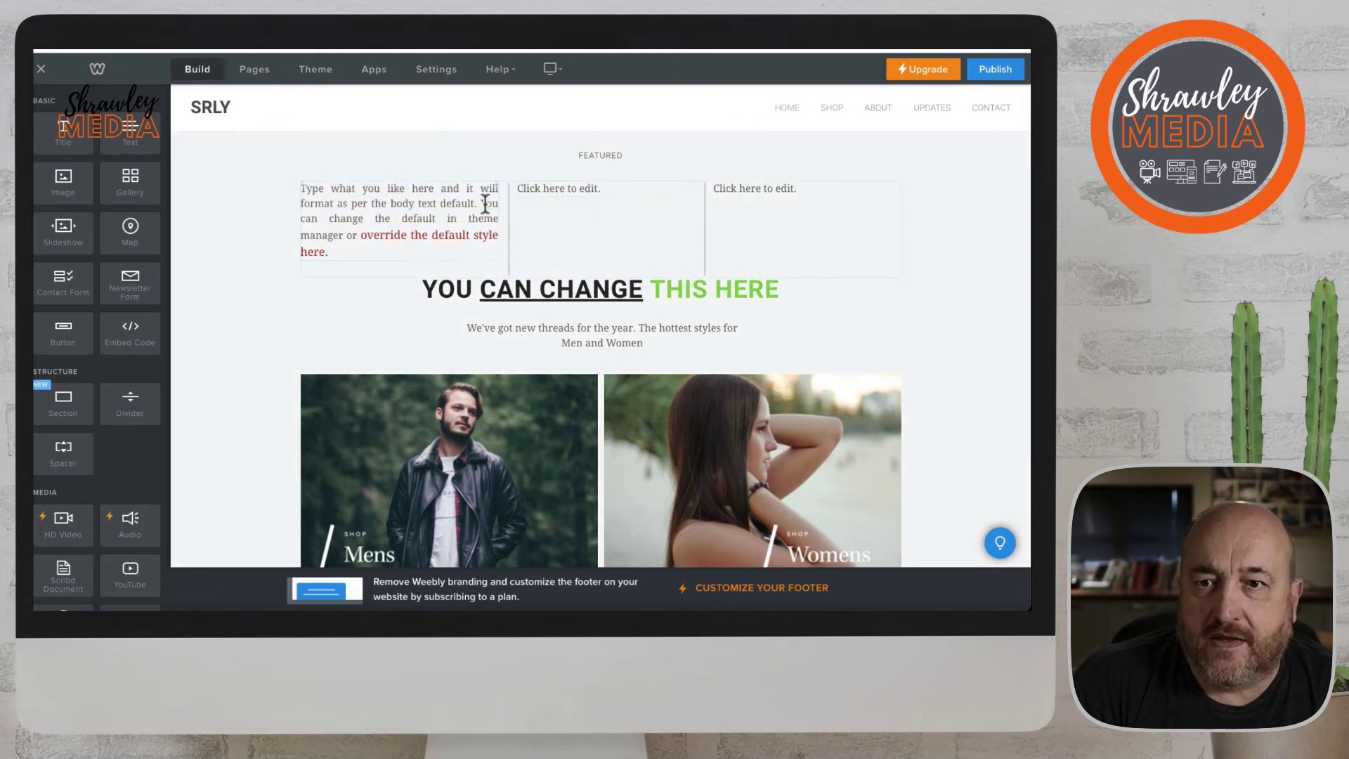
Format the first column's paragraph as a bulleted list and switch it to a numbered list
{"action": "left_click", "coordinate": [447, 204]}
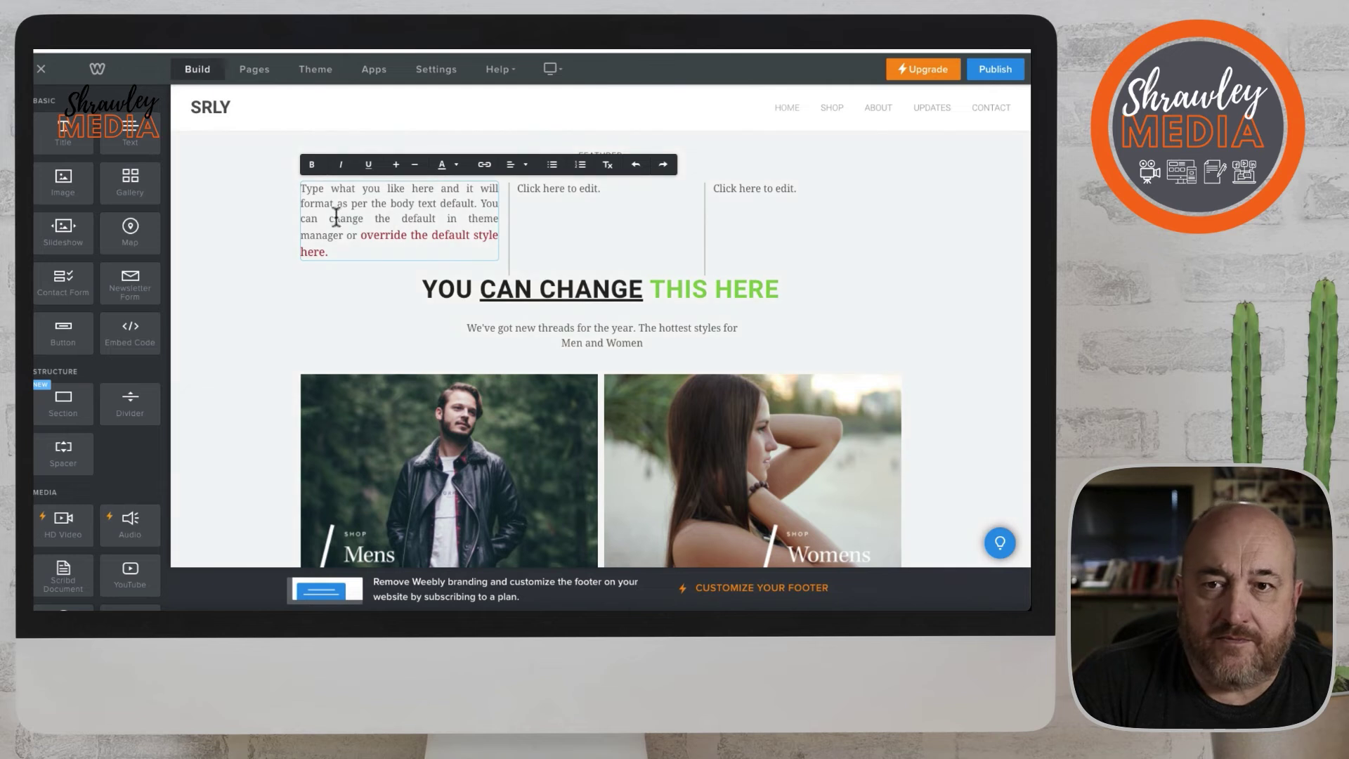
{"action": "left_click_drag", "start_coordinate": [375, 220], "coordinate": [382, 251]}
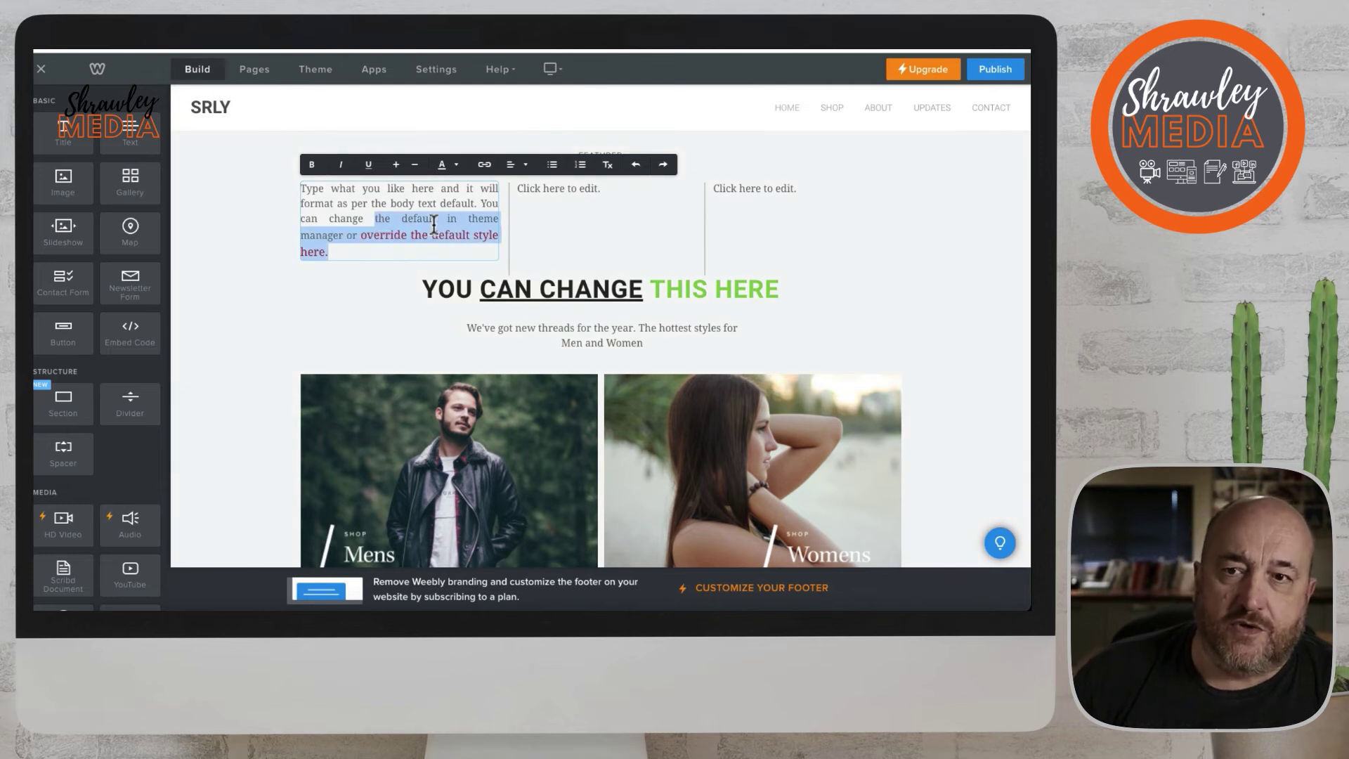
{"action": "left_click", "coordinate": [552, 166]}
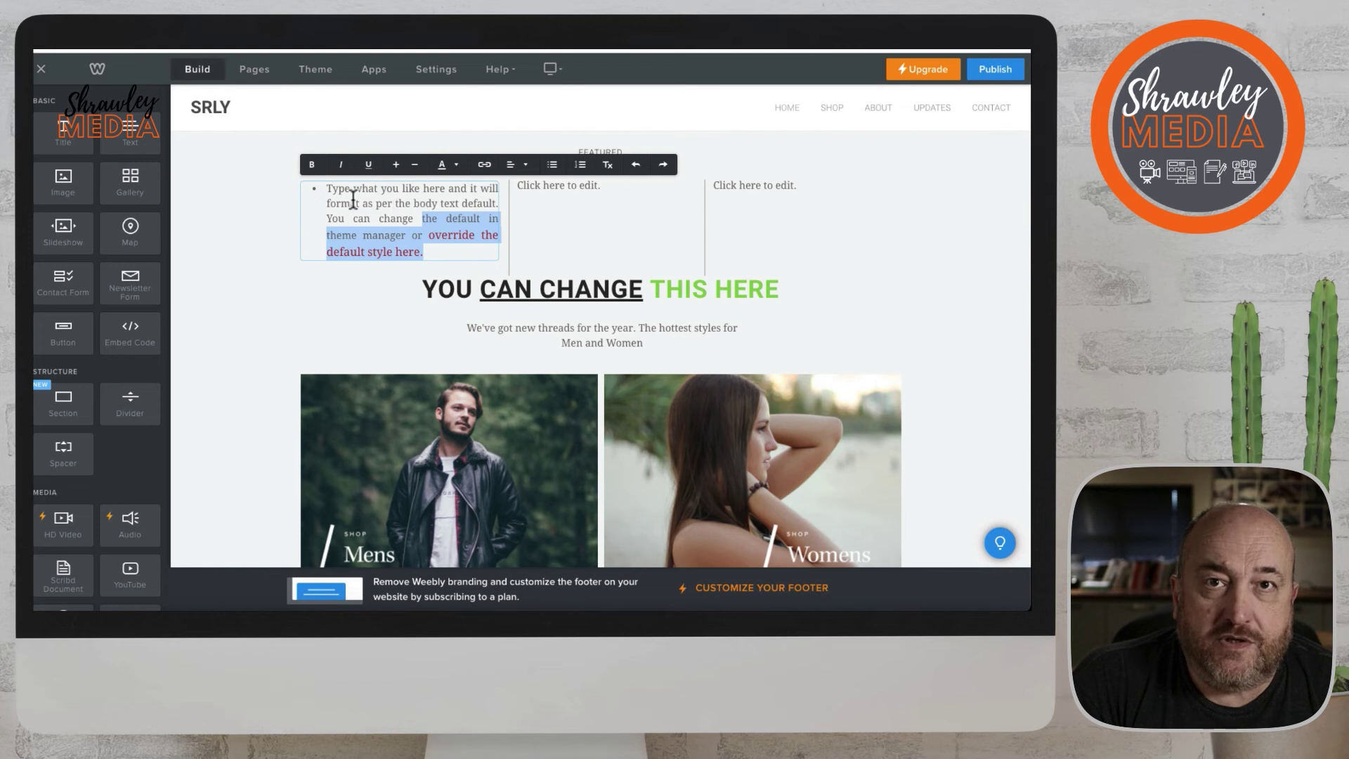
{"action": "left_click", "coordinate": [322, 191]}
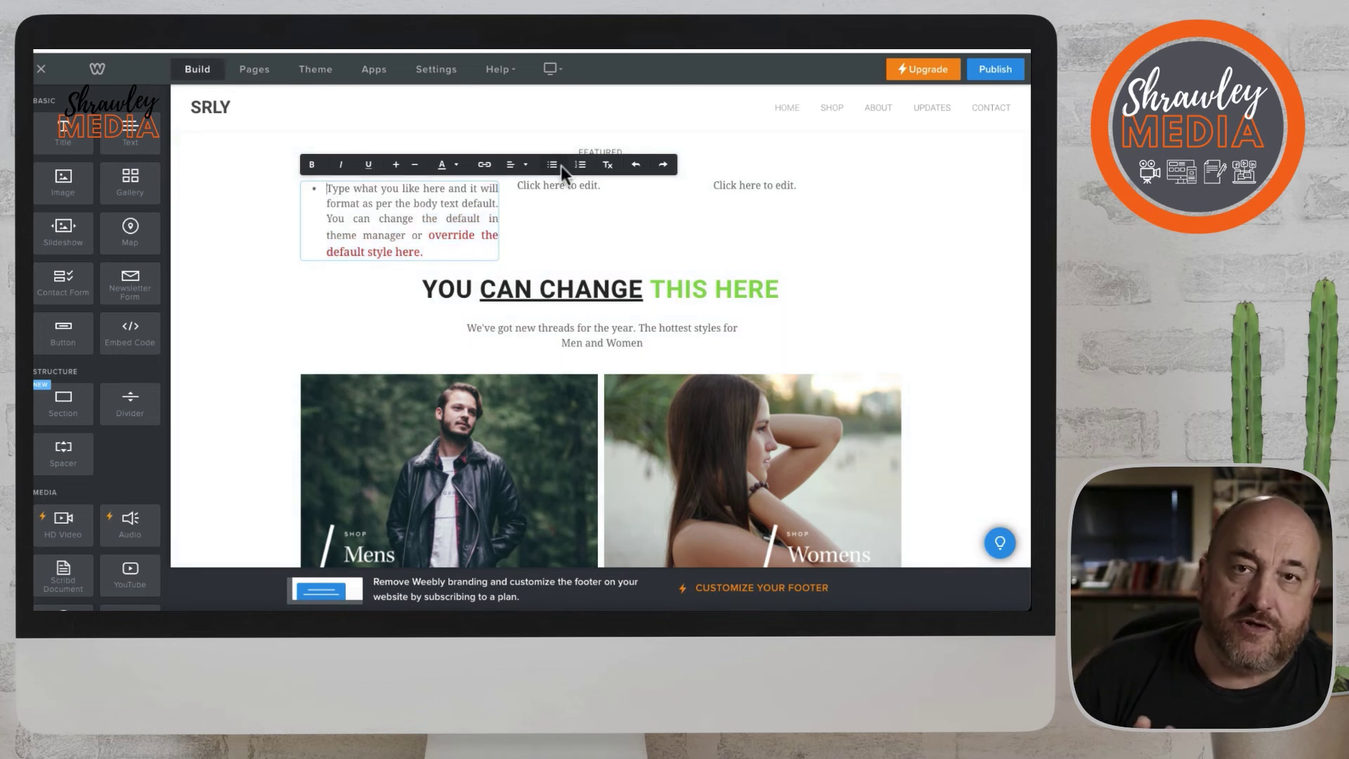
{"action": "left_click", "coordinate": [582, 166]}
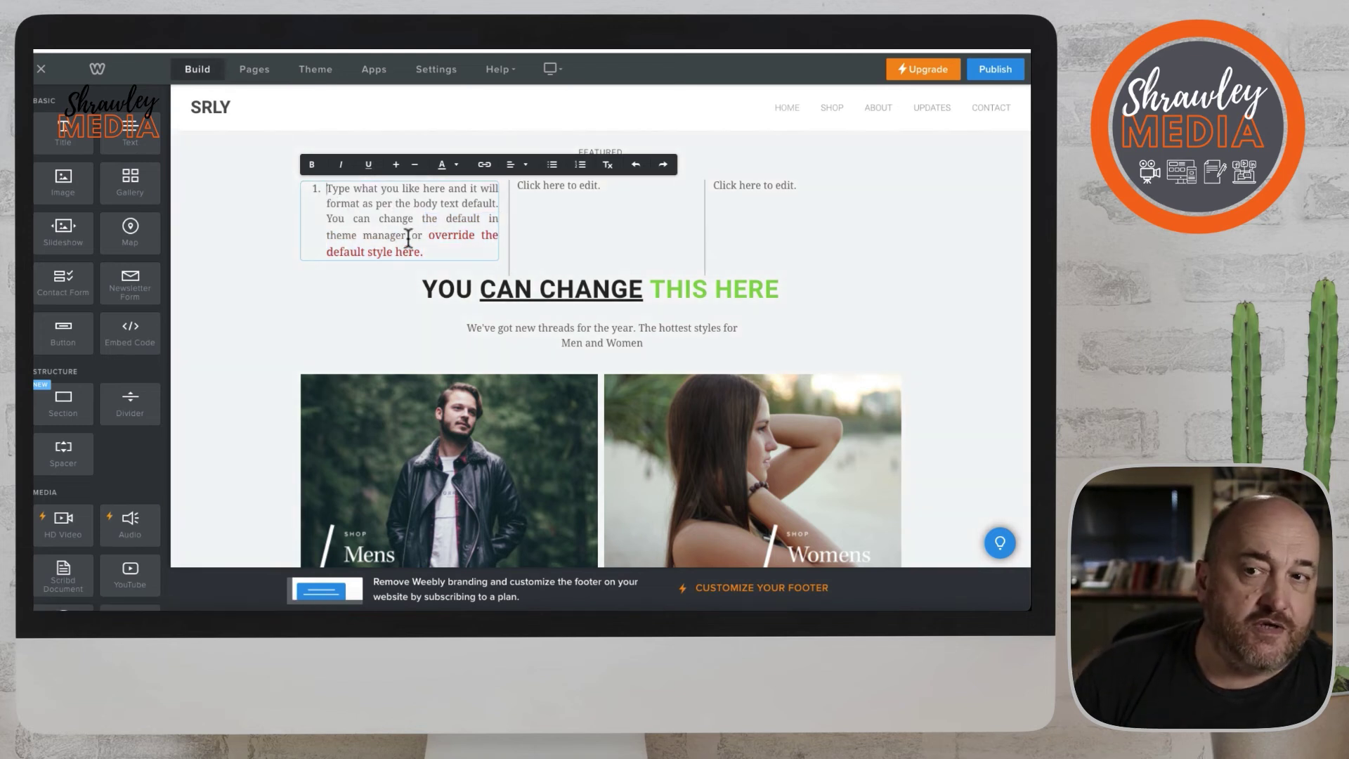
Add a second list item below the numbered paragraph as a bullet, and end the list on the empty item
{"action": "left_click", "coordinate": [429, 251]}
{"action": "key", "text": "Return"}
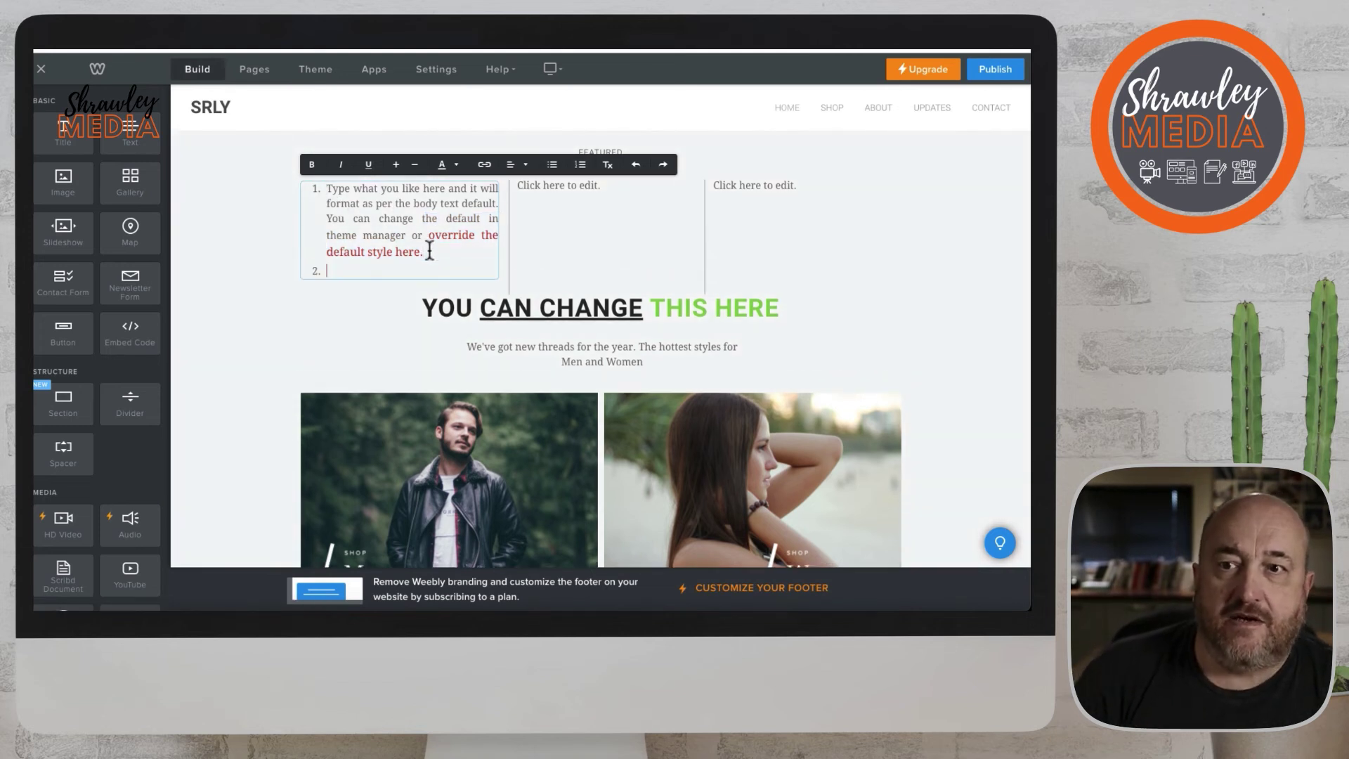
{"action": "left_click", "coordinate": [552, 165]}
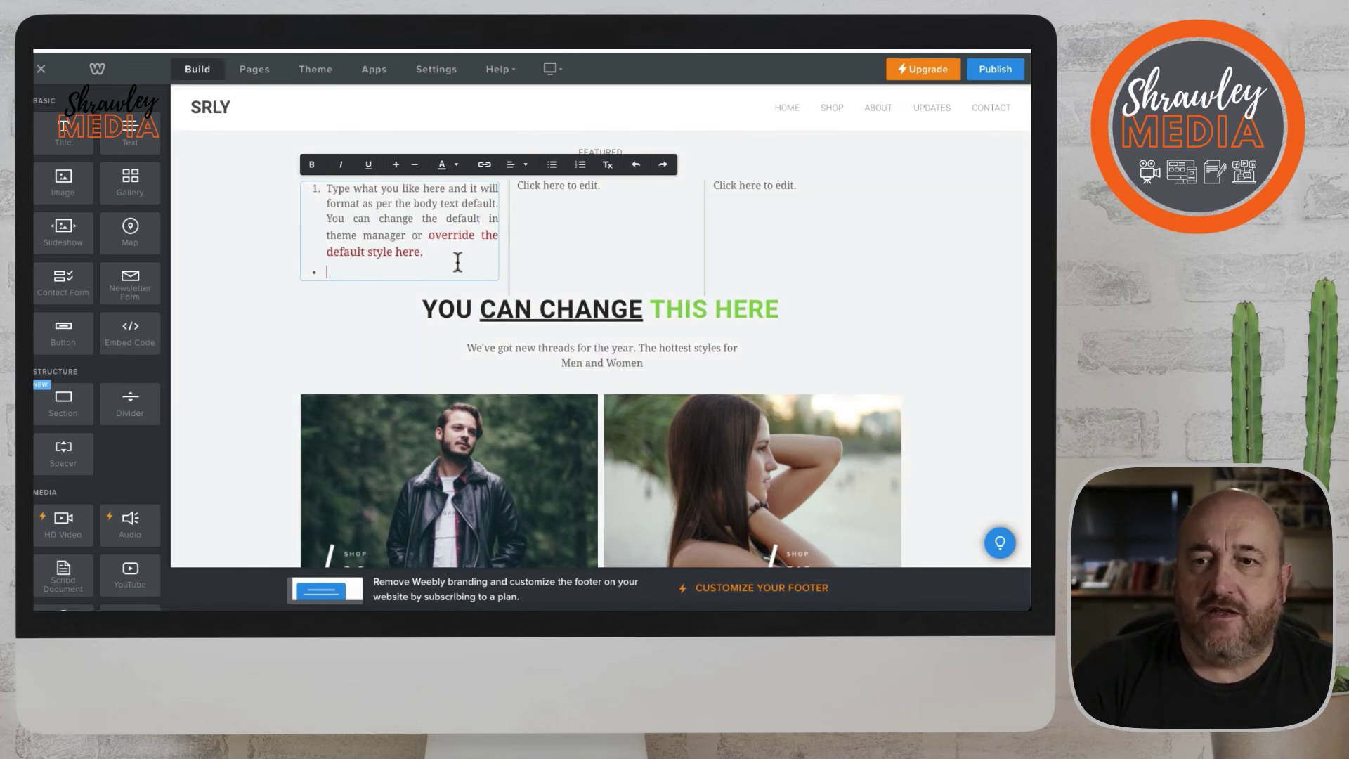
{"action": "key", "text": "Return"}
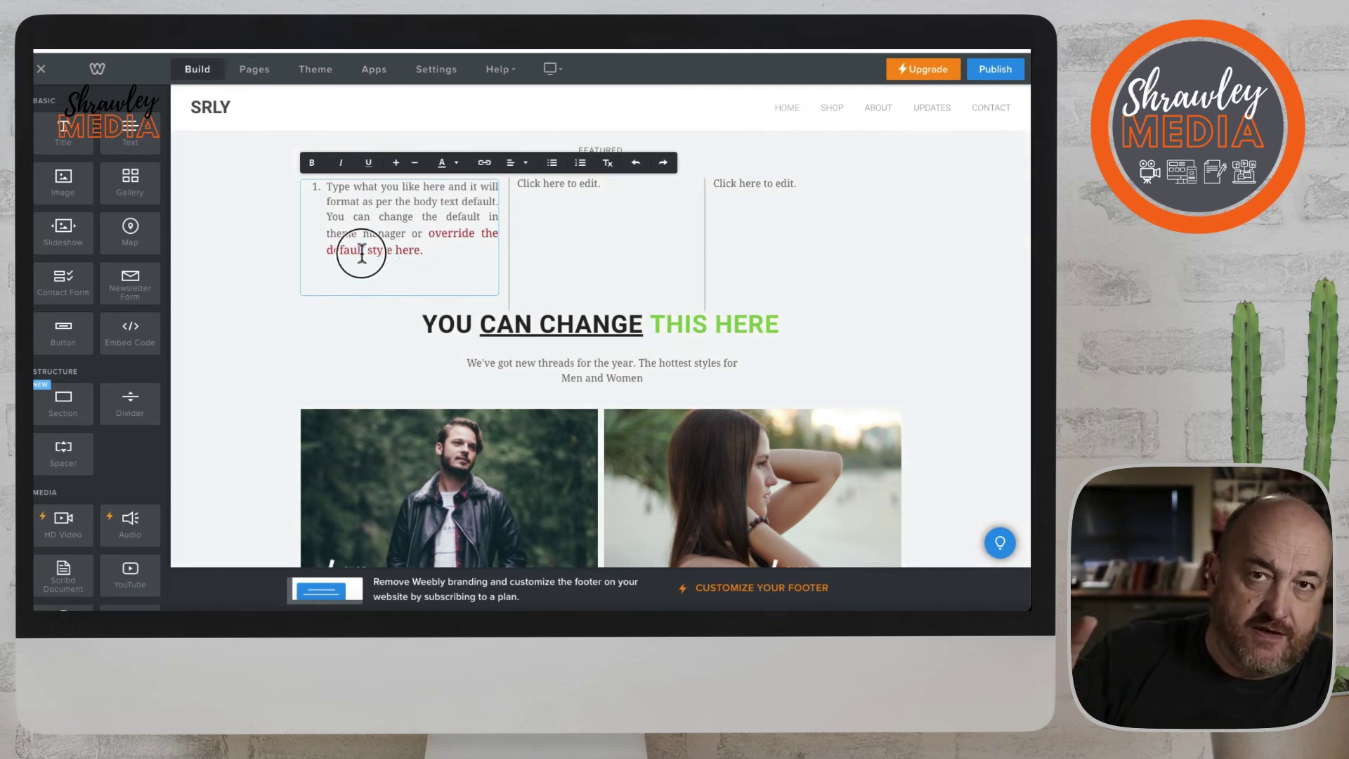
Clear the text formatting from the first column's whole numbered paragraph
{"action": "left_click_drag", "start_coordinate": [373, 265], "coordinate": [302, 179]}
{"action": "left_click", "coordinate": [607, 164]}
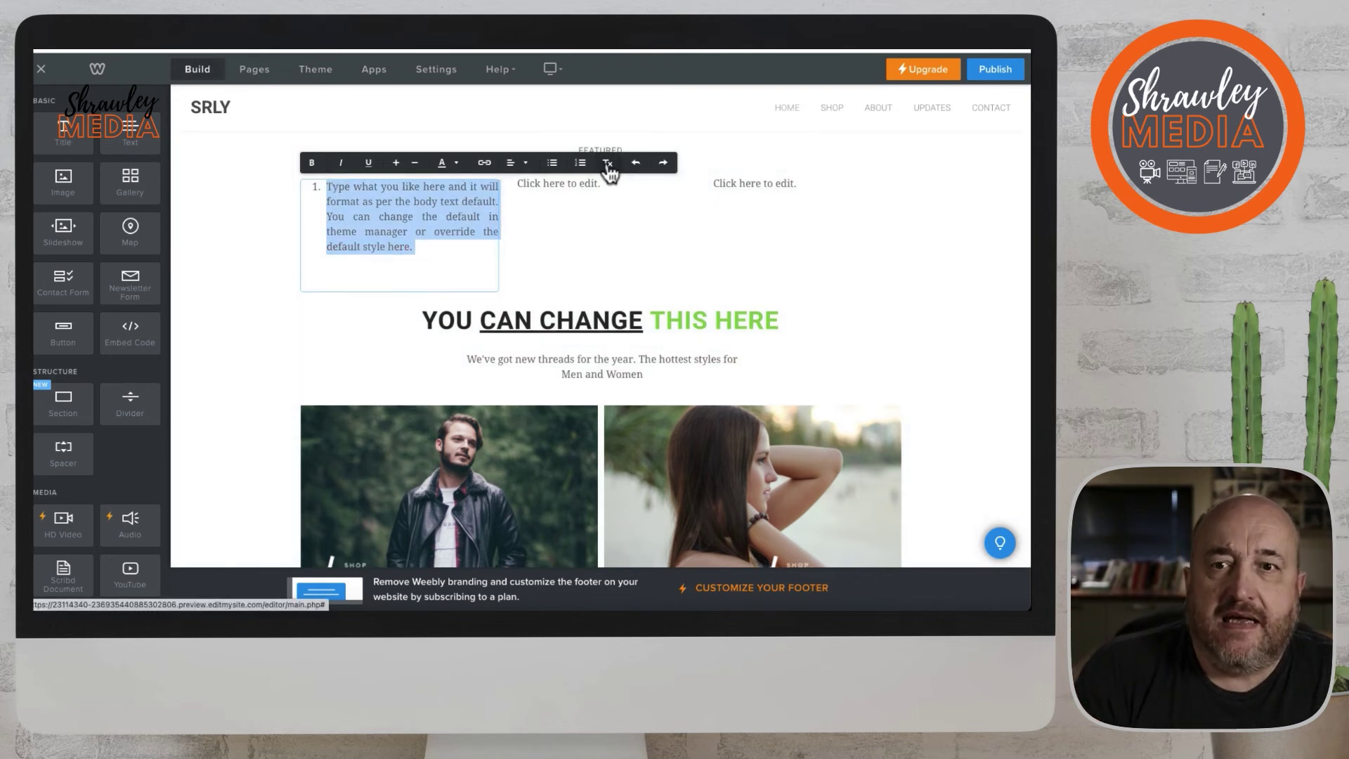
{"action": "left_click", "coordinate": [463, 253]}
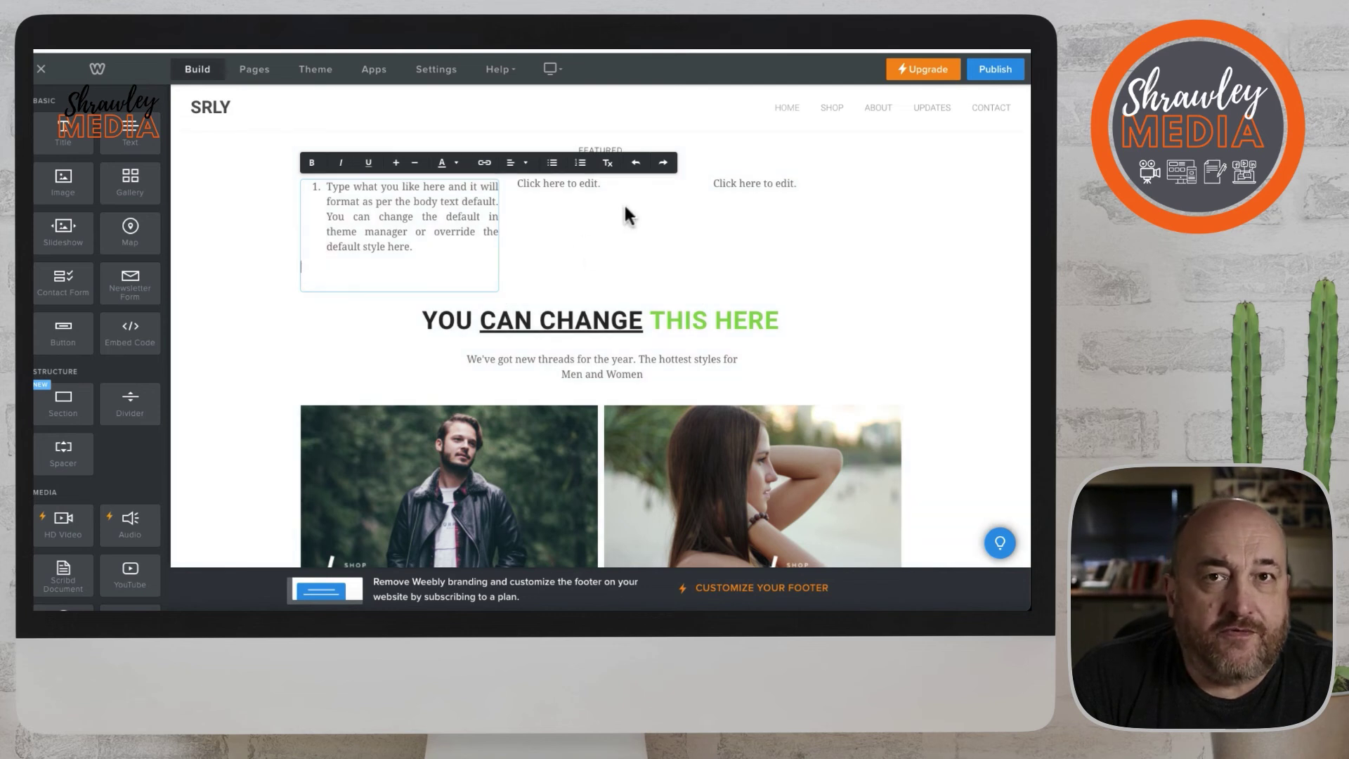
{"action": "left_click", "coordinate": [621, 210]}
{"action": "left_click", "coordinate": [427, 245]}
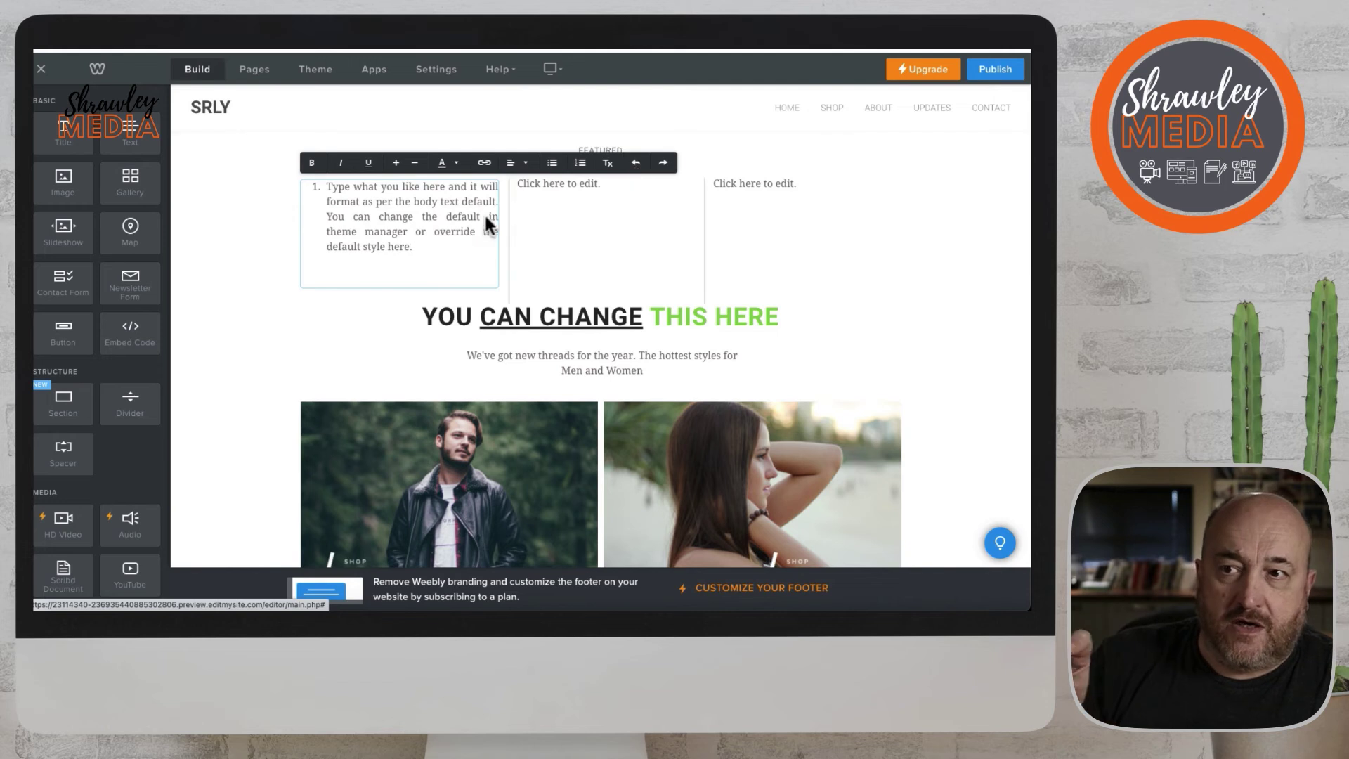
{"action": "left_click_drag", "start_coordinate": [422, 246], "coordinate": [304, 172]}
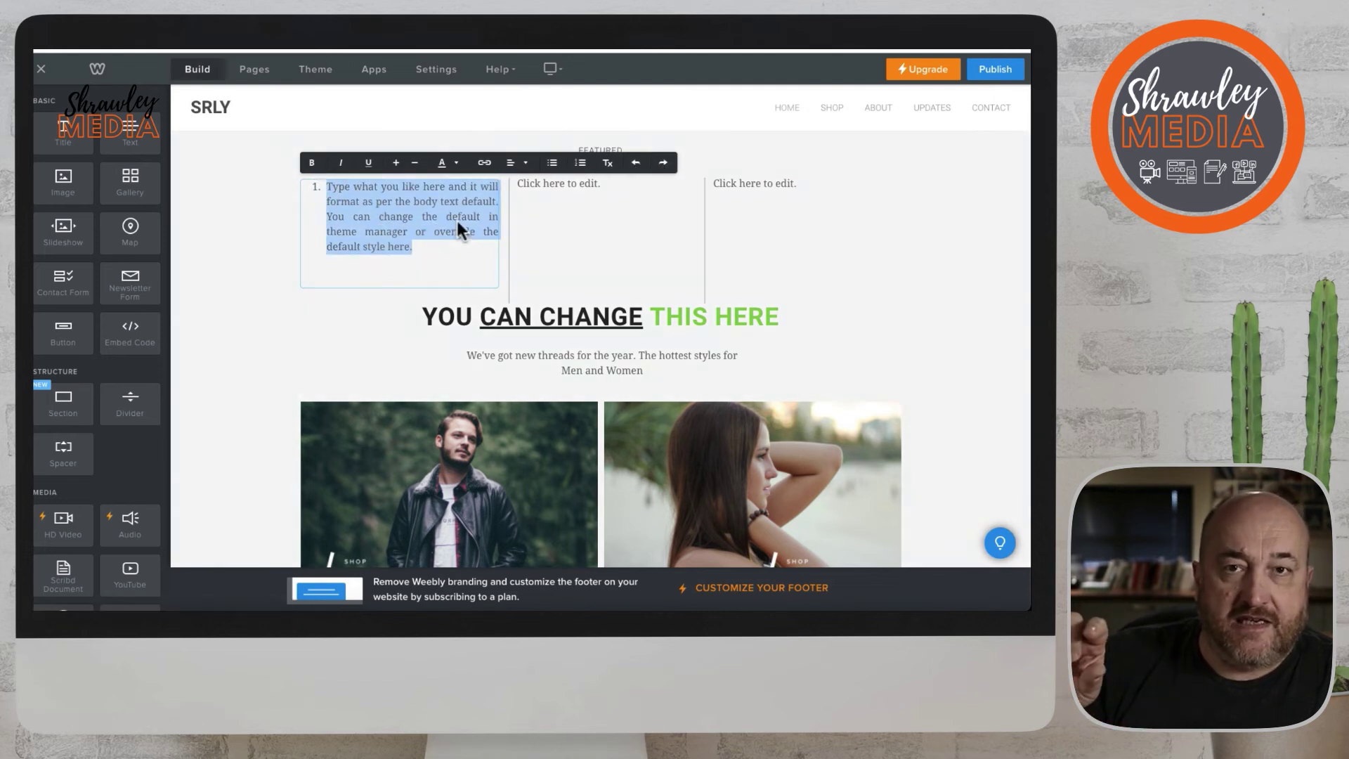
{"action": "left_click", "coordinate": [458, 221]}
{"action": "left_click", "coordinate": [541, 232]}
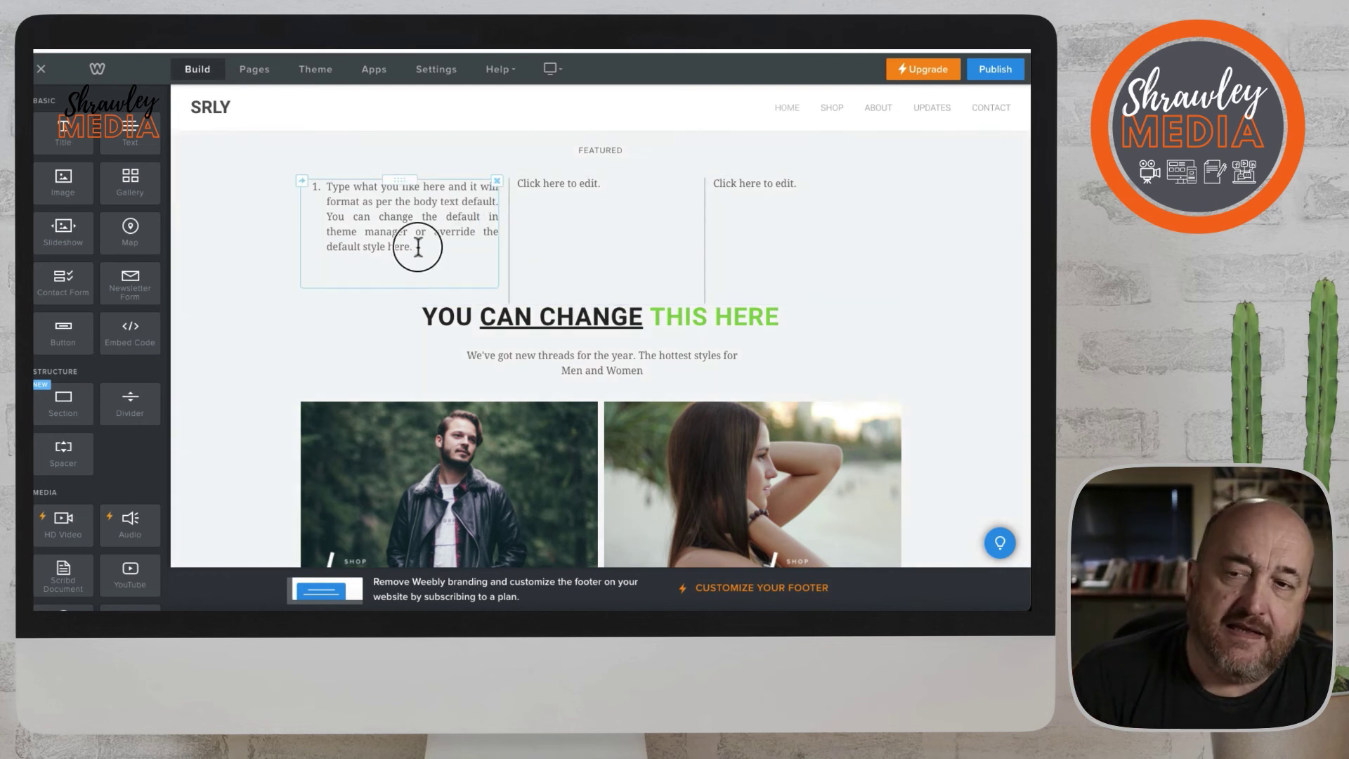
Empty the first column's text element, and delete the first two text elements so only the last column's one remains
{"action": "left_click_drag", "start_coordinate": [419, 247], "coordinate": [310, 188]}
{"action": "key", "text": "BackSpace"}
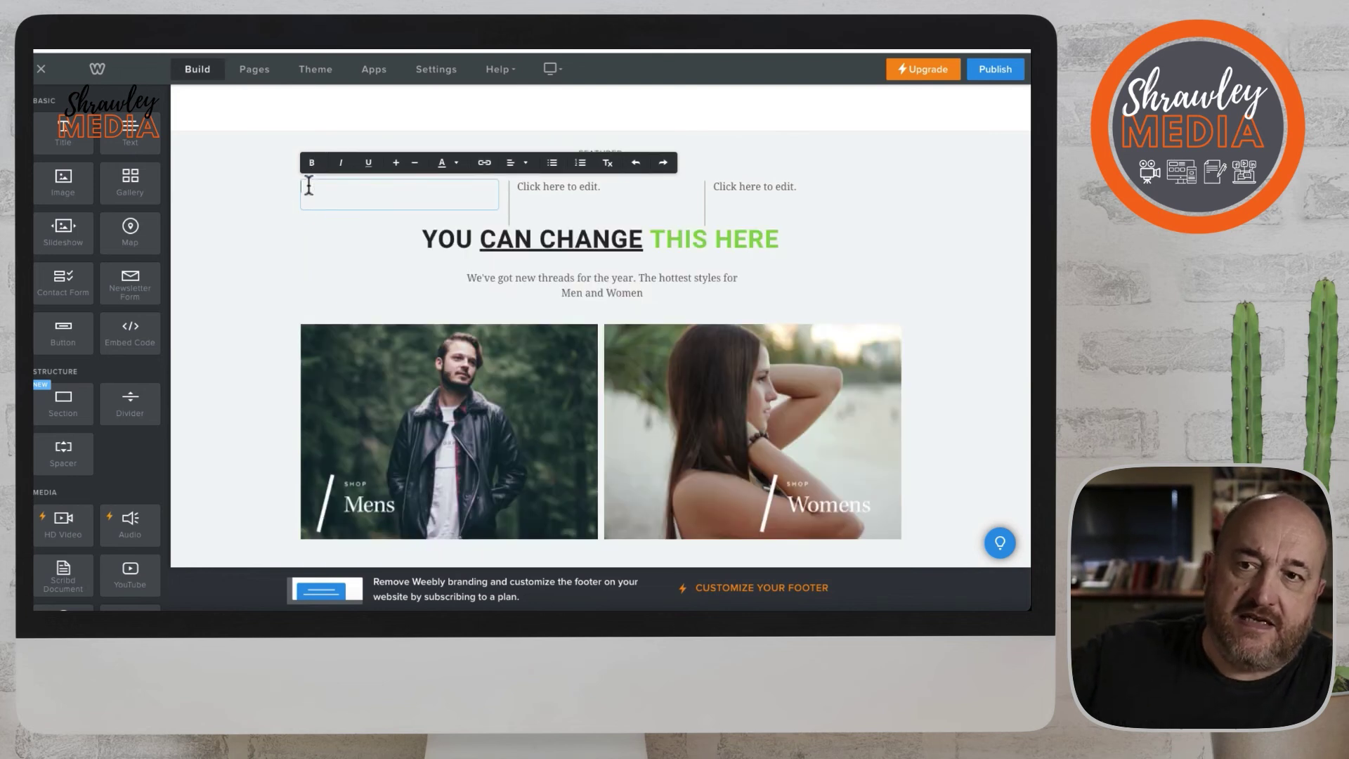
{"action": "left_click", "coordinate": [256, 201]}
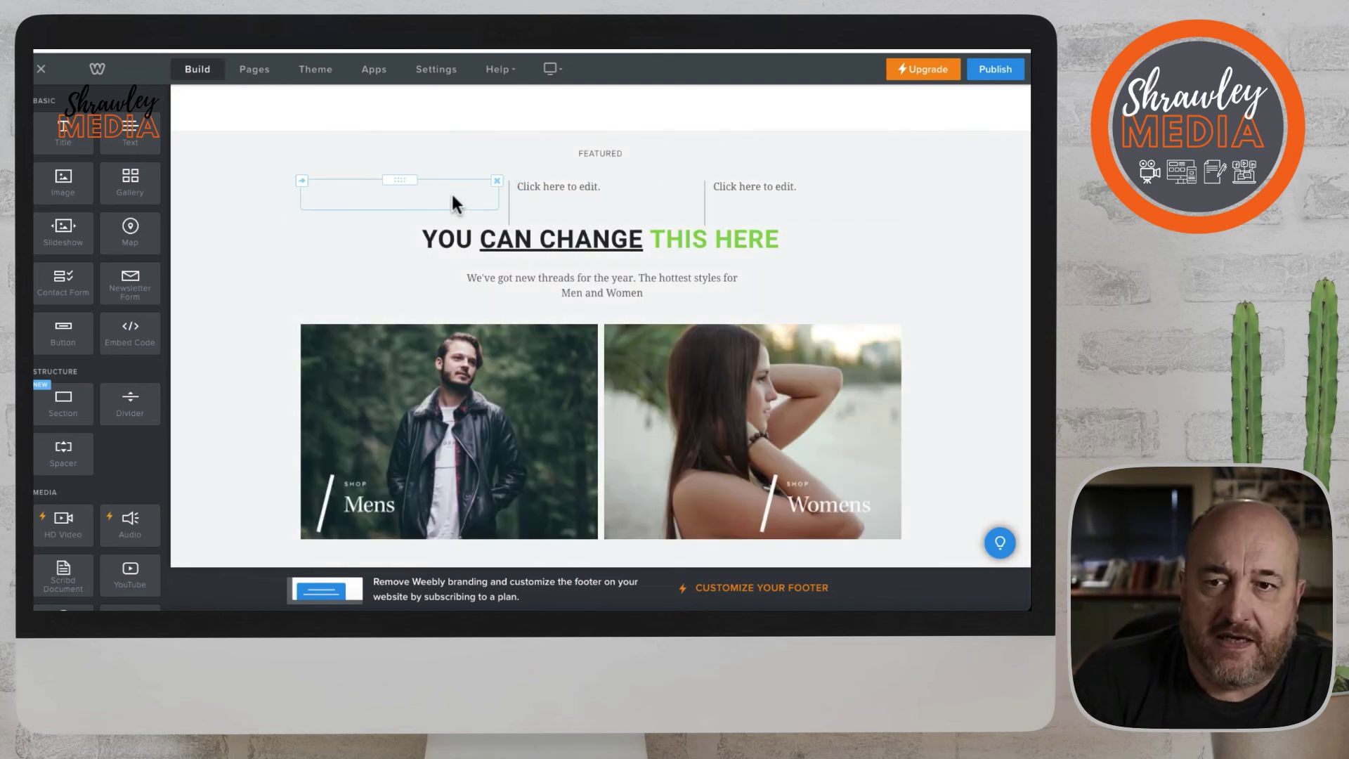
{"action": "left_click", "coordinate": [497, 181]}
{"action": "left_click", "coordinate": [479, 159]}
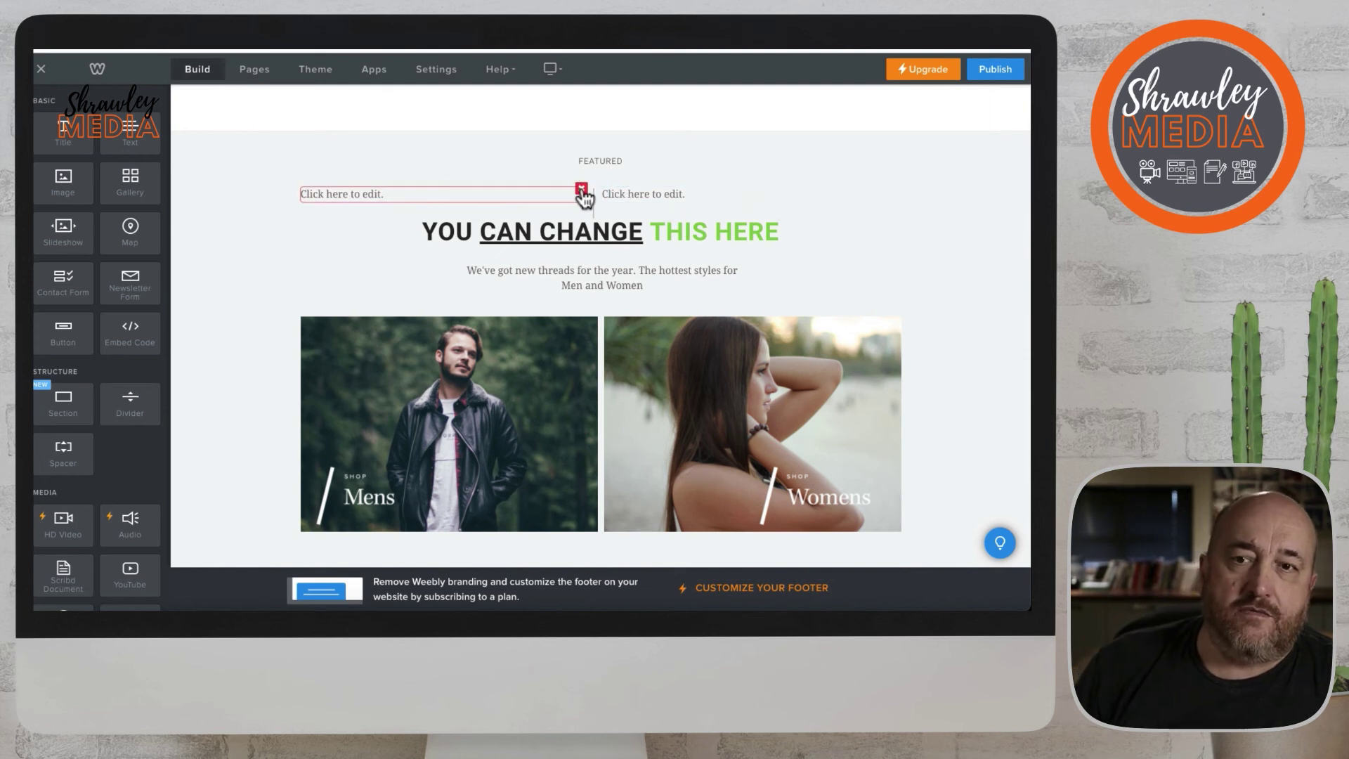
{"action": "left_click", "coordinate": [582, 190]}
{"action": "left_click", "coordinate": [555, 152]}
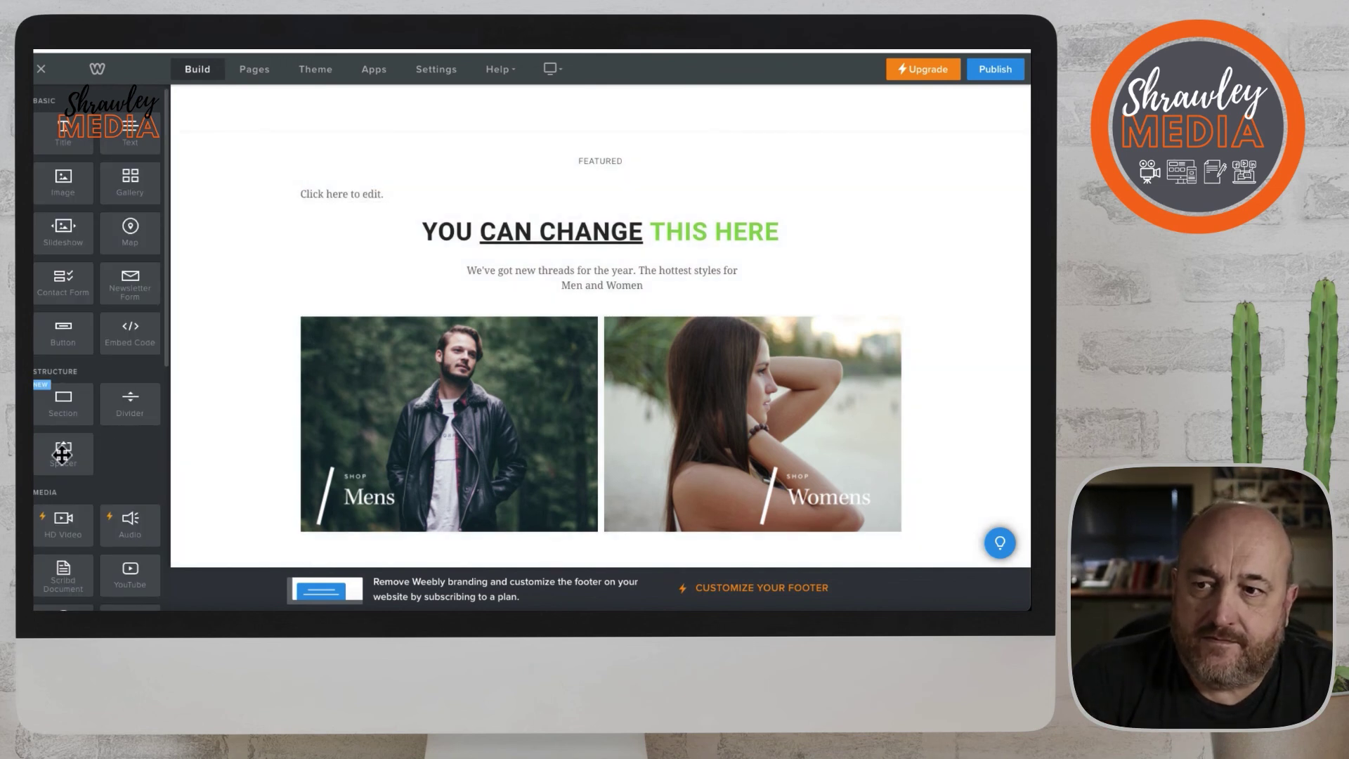
Add a spacer to the left of the remaining text element and widen it to about two thirds of the row
{"action": "left_click_drag", "start_coordinate": [63, 455], "coordinate": [299, 211]}
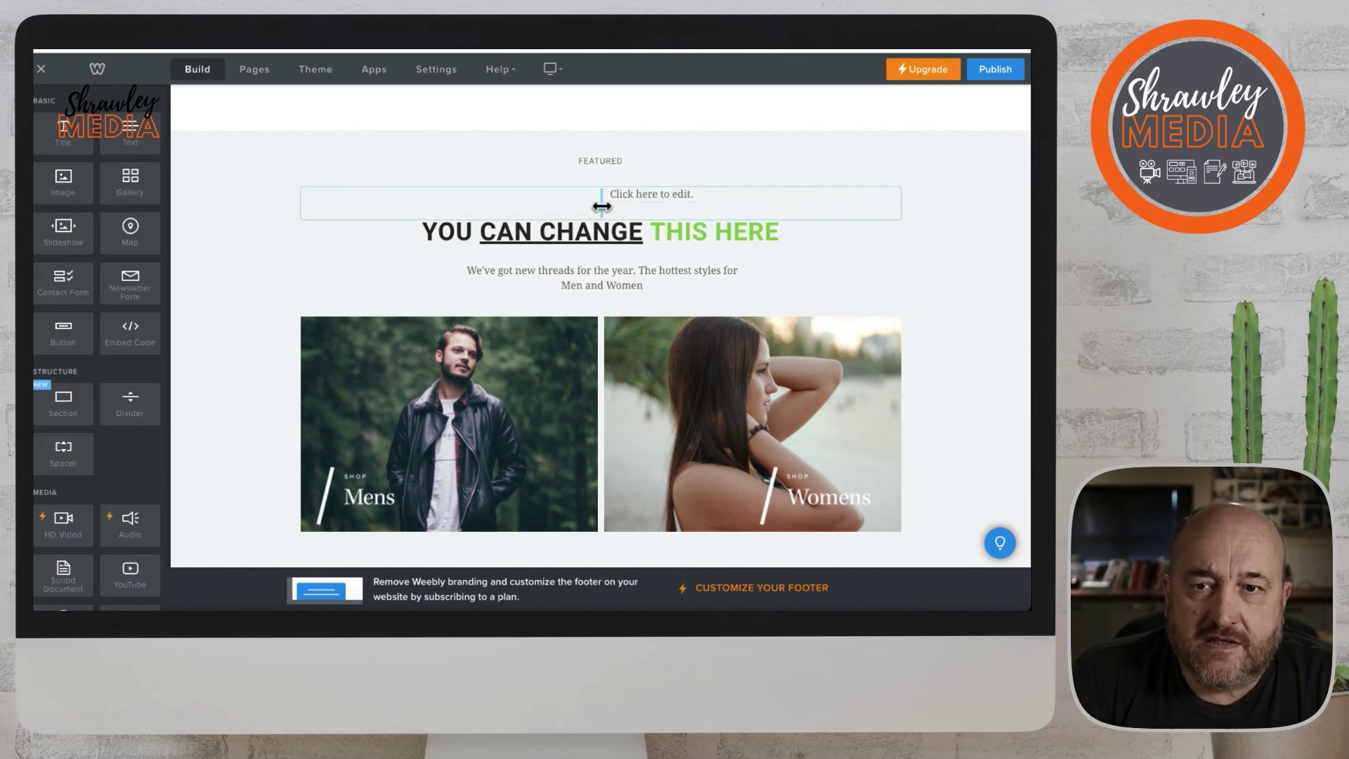
{"action": "left_click_drag", "start_coordinate": [602, 206], "coordinate": [704, 206]}
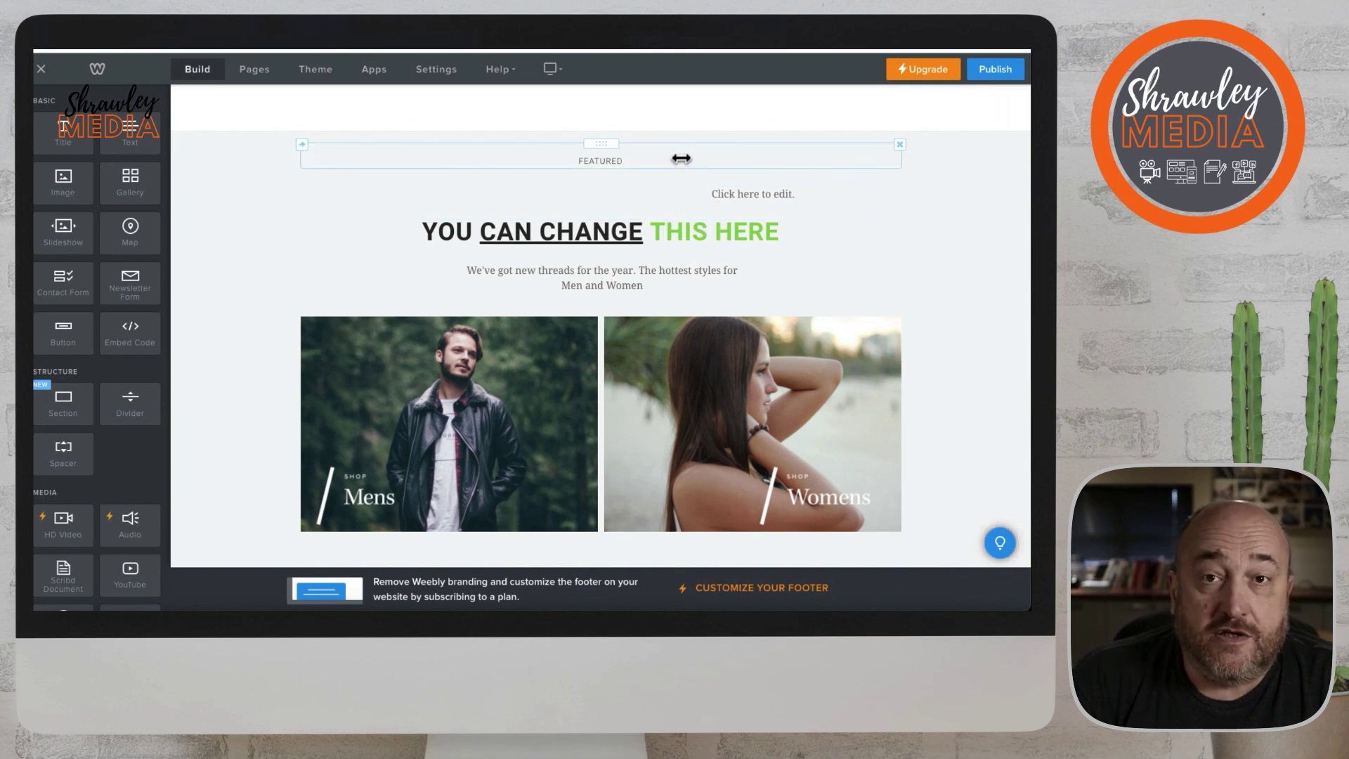